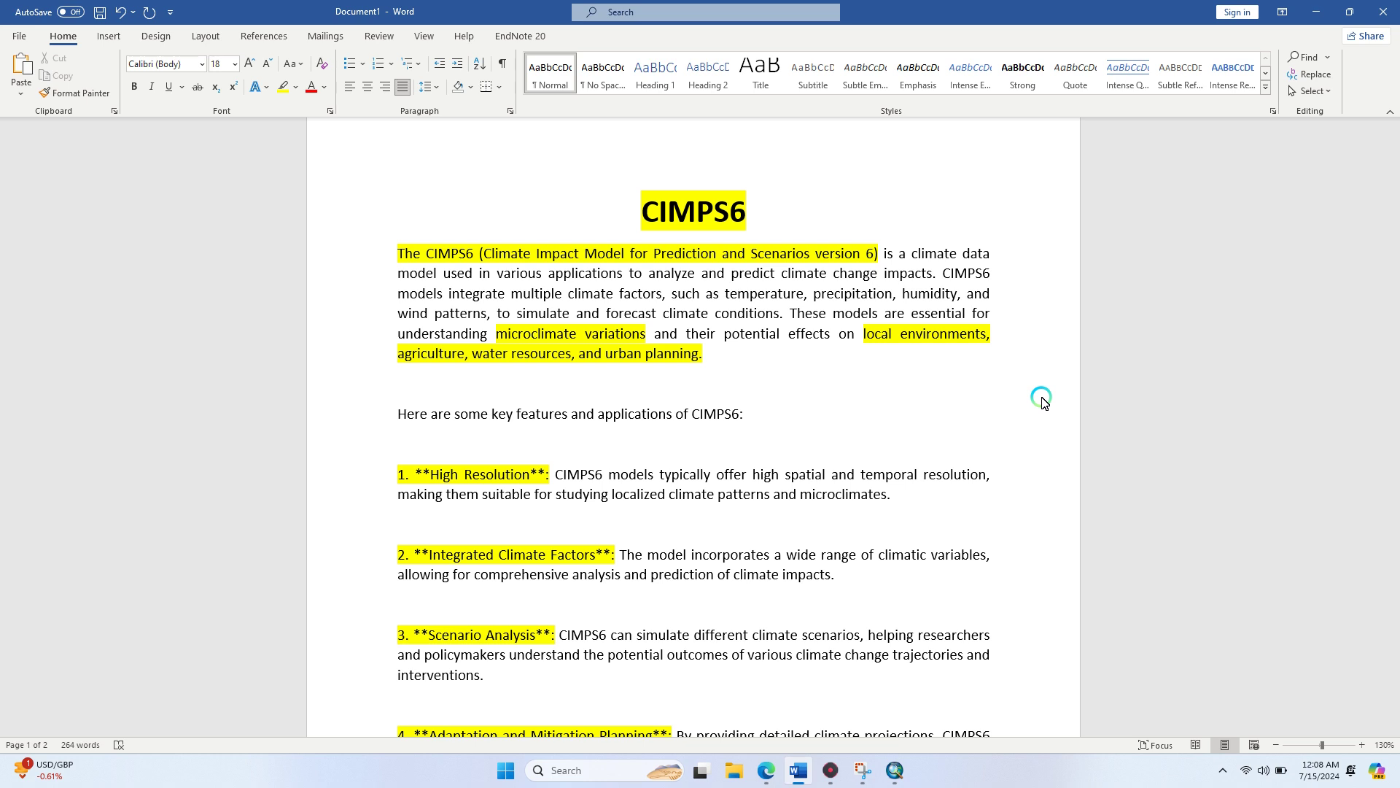
Leave Word for the browser and go back to the 'nex gddp cmip6' search results.
{"action": "scroll", "coordinate": [1040, 431], "scroll_direction": "down", "scroll_amount": 3}
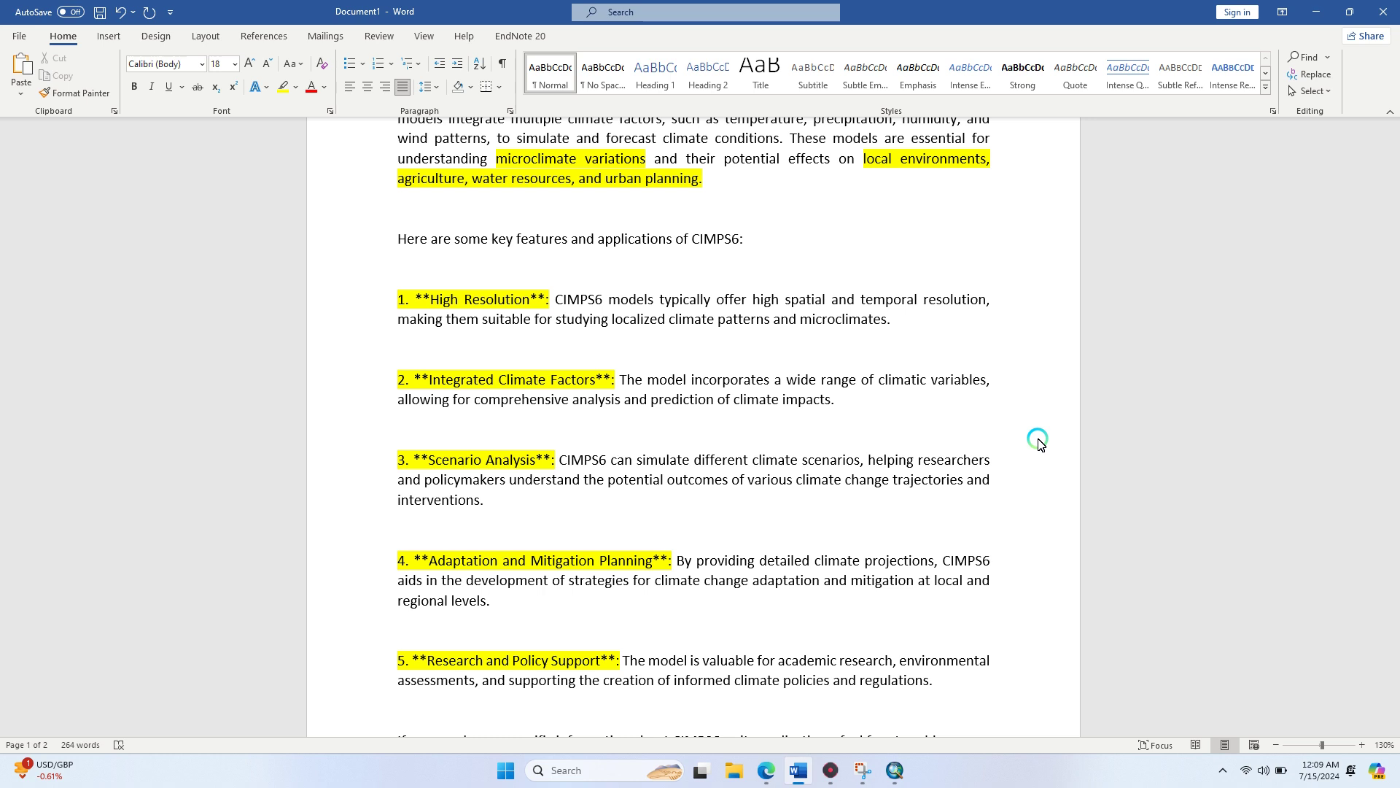
{"action": "scroll", "coordinate": [1094, 487], "scroll_direction": "down", "scroll_amount": 3}
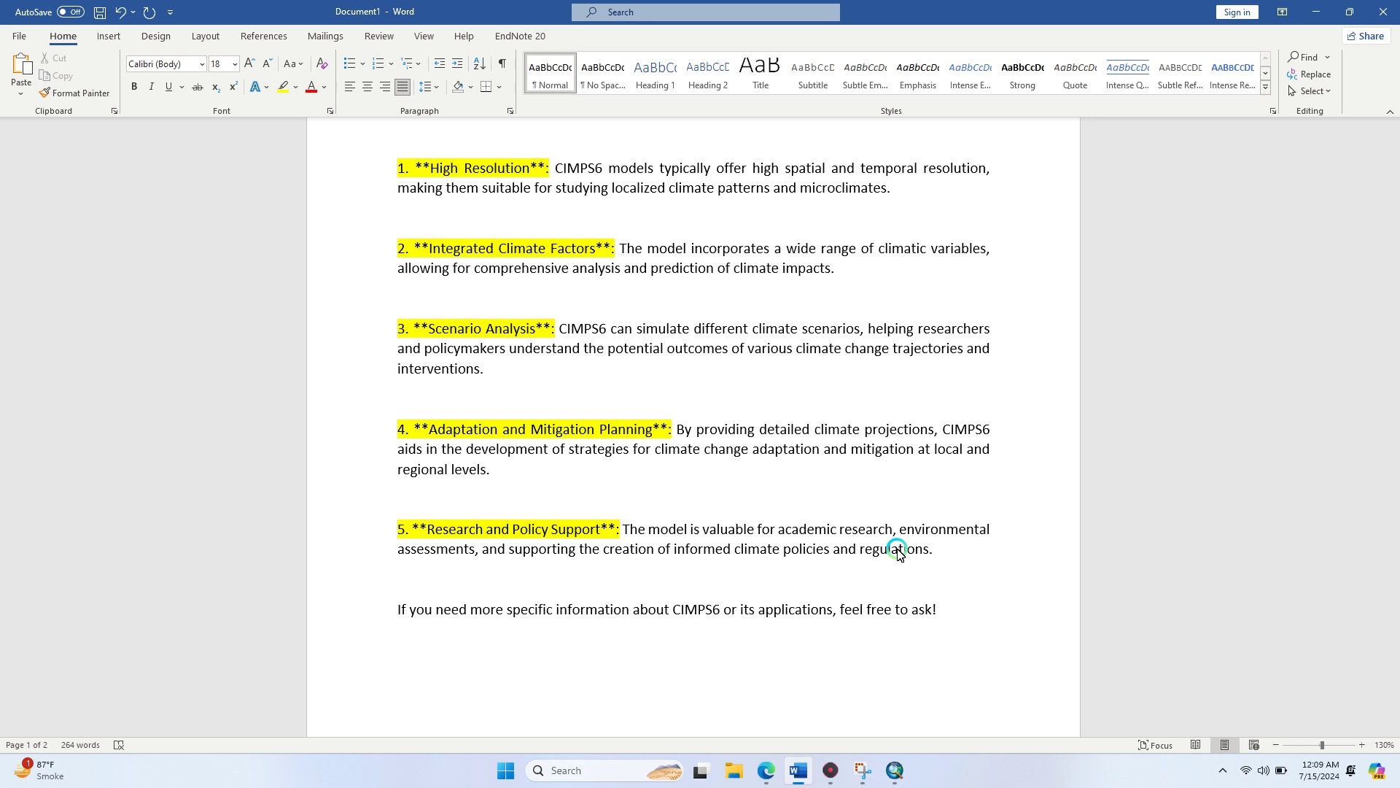
{"action": "scroll", "coordinate": [898, 554], "scroll_direction": "up", "scroll_amount": 5}
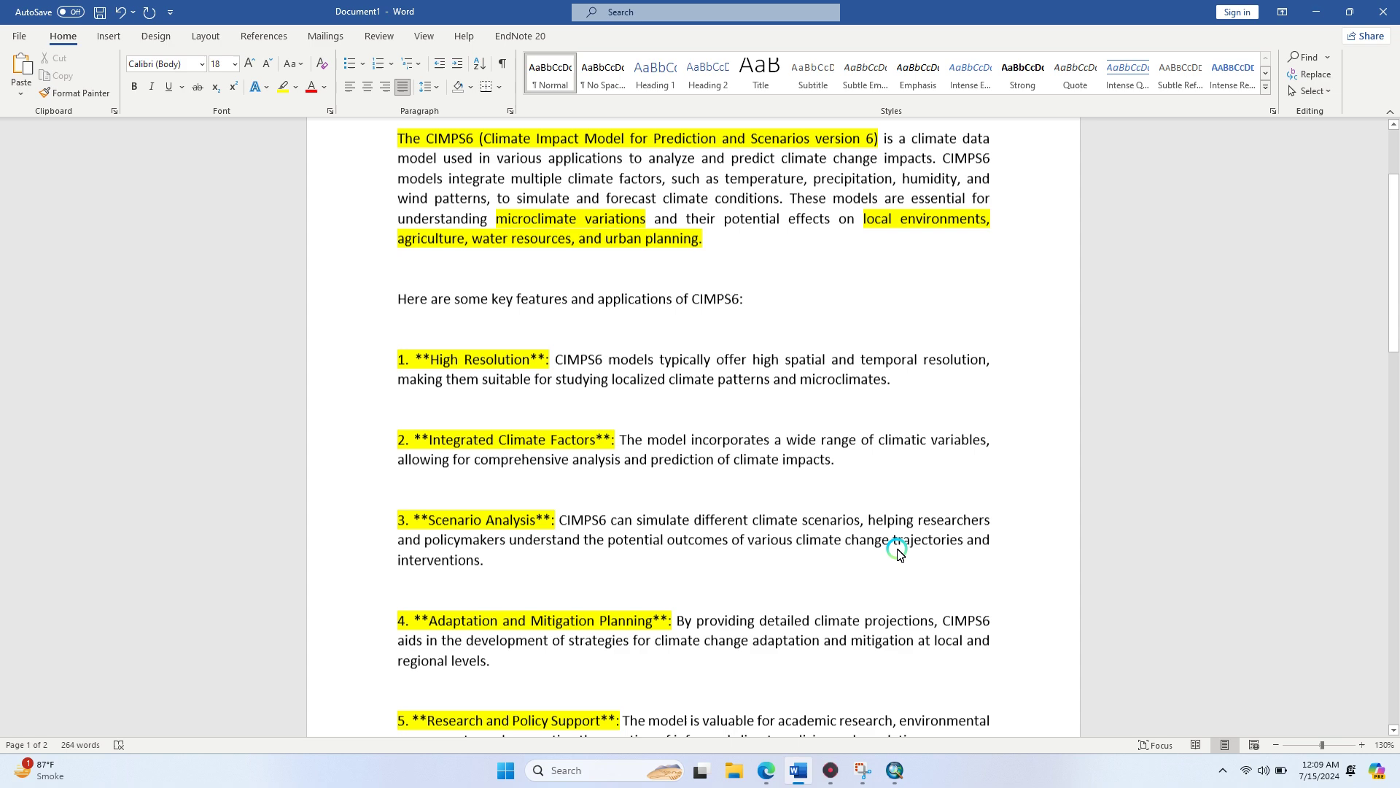
{"action": "scroll", "coordinate": [898, 553], "scroll_direction": "up", "scroll_amount": 1}
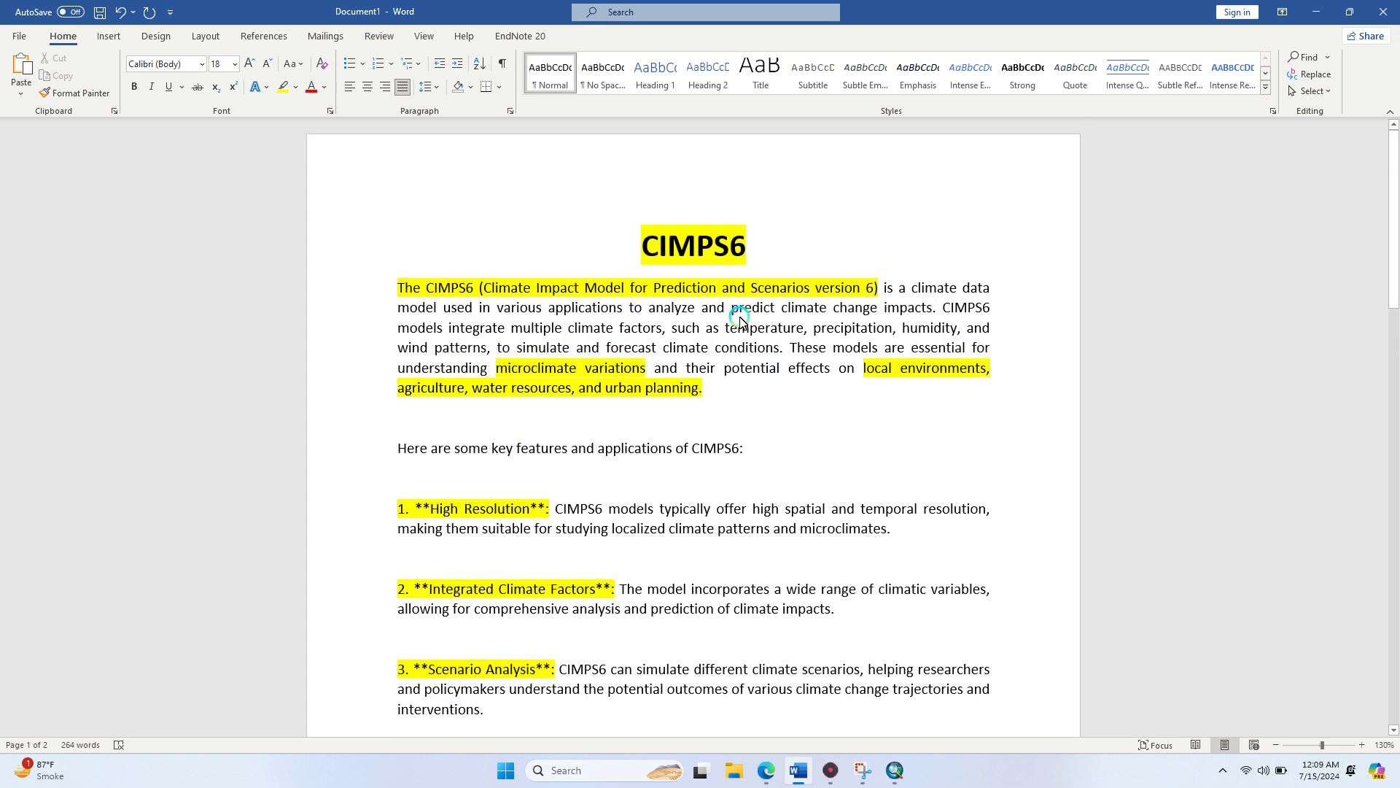
{"action": "left_click", "coordinate": [760, 777]}
{"action": "left_click", "coordinate": [206, 12]}
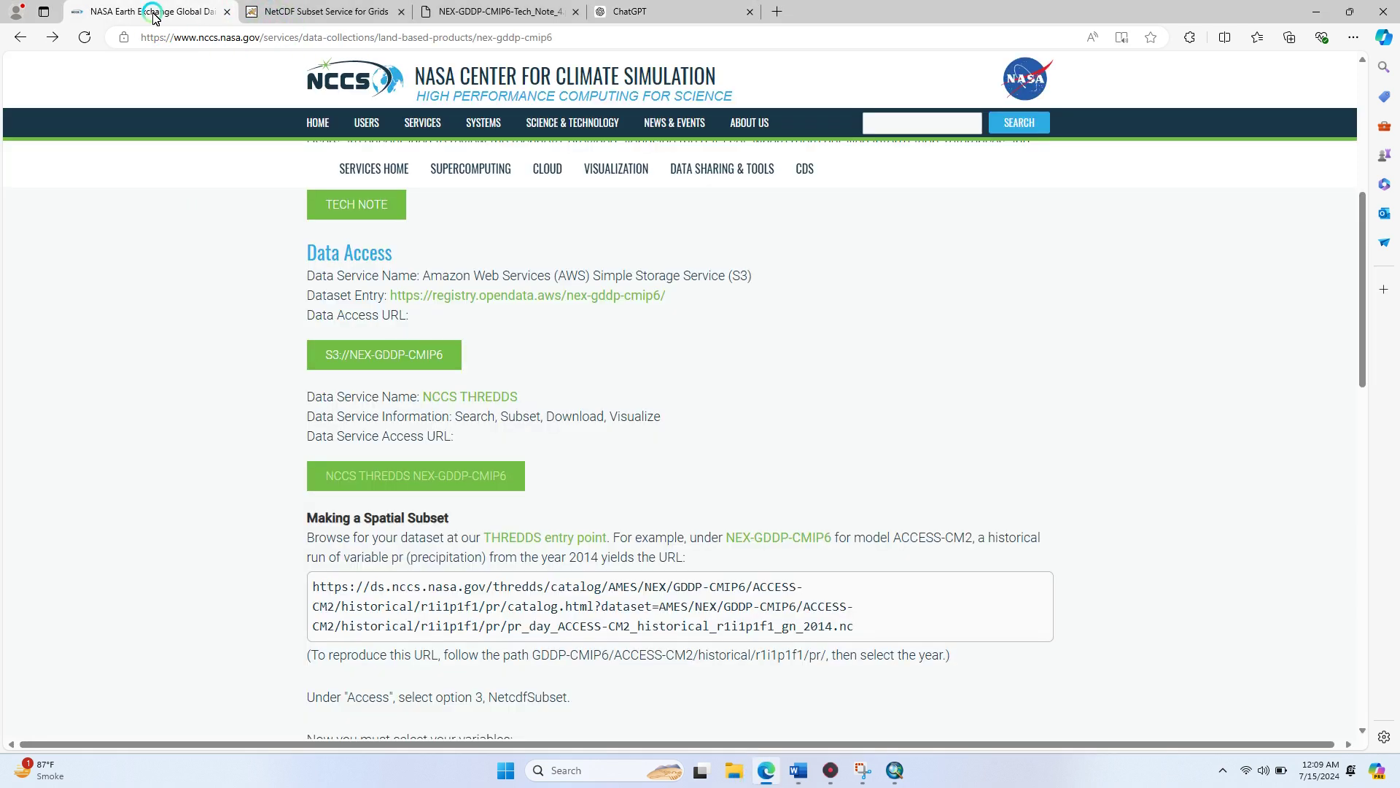
{"action": "left_click", "coordinate": [25, 38]}
Rerun the 'nex gddp cmip6' search and open the NCCS NEX-GDDP-CMIP6 dataset page.
{"action": "left_click", "coordinate": [261, 83]}
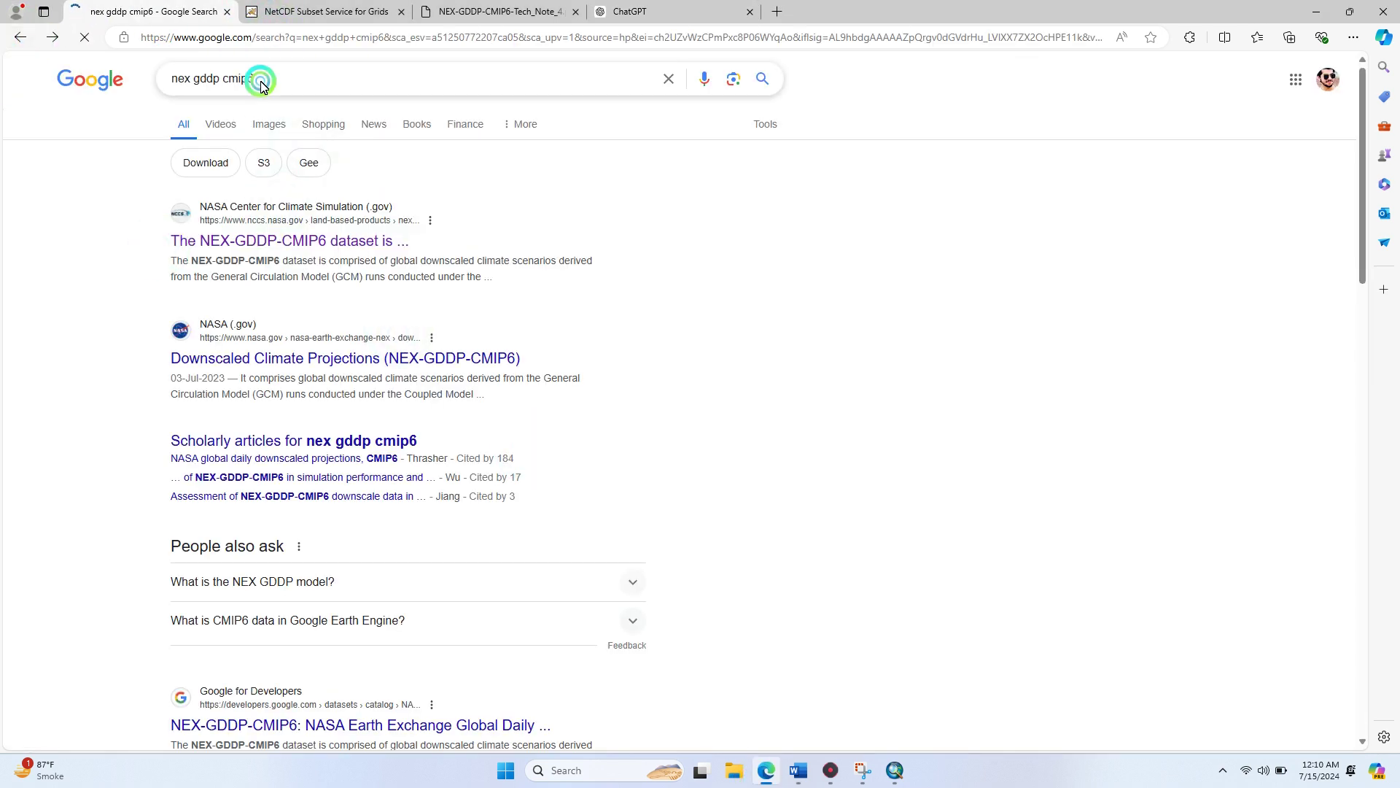
{"action": "left_click", "coordinate": [261, 83]}
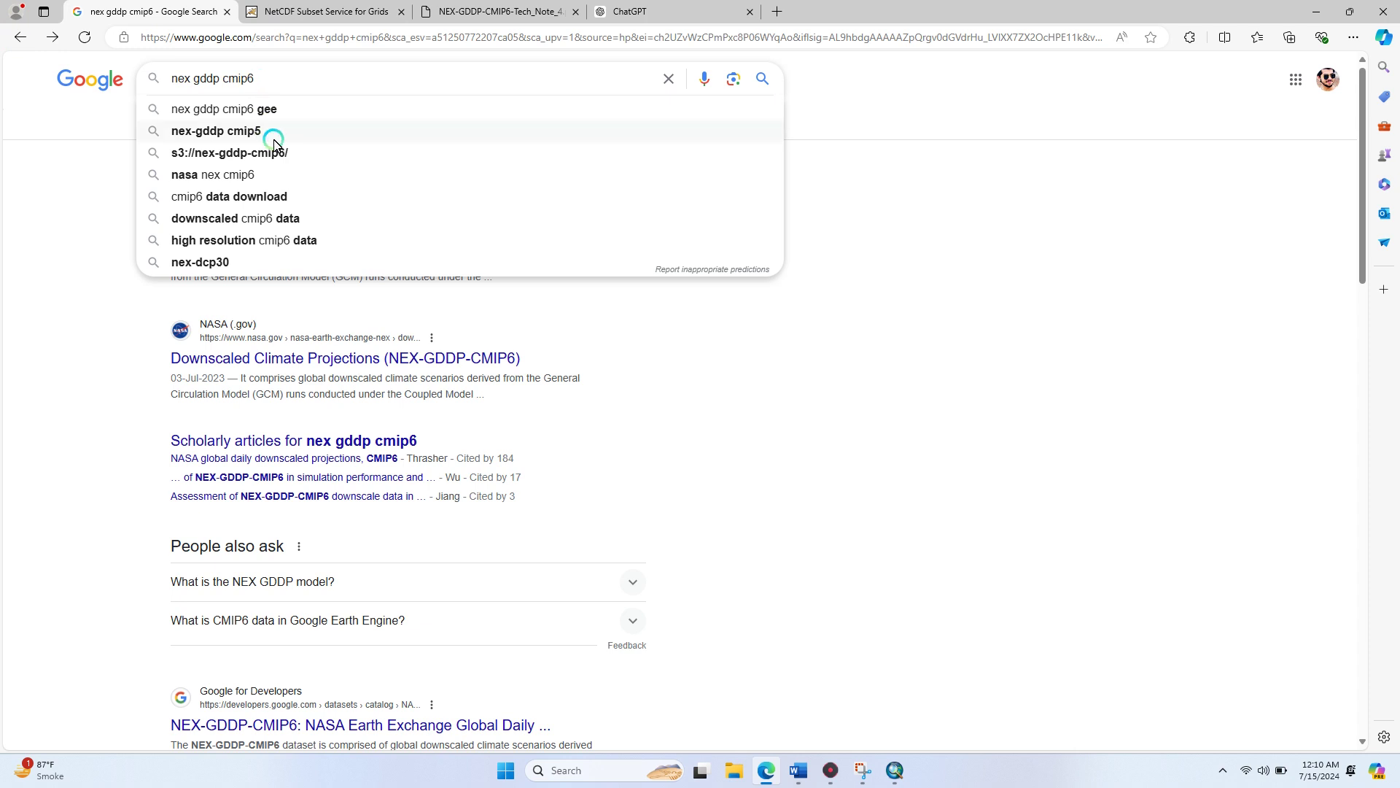
{"action": "key", "text": "Return"}
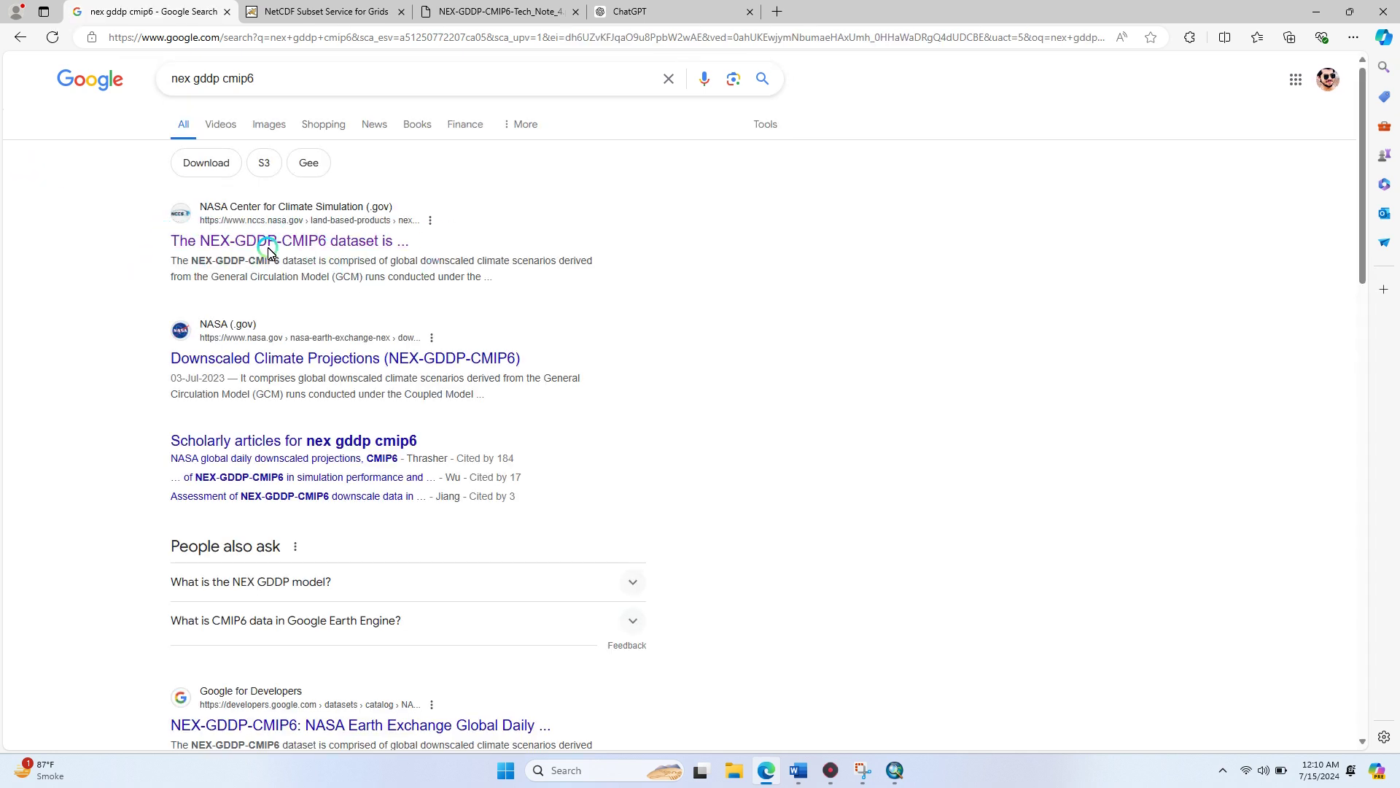
{"action": "left_click", "coordinate": [276, 242]}
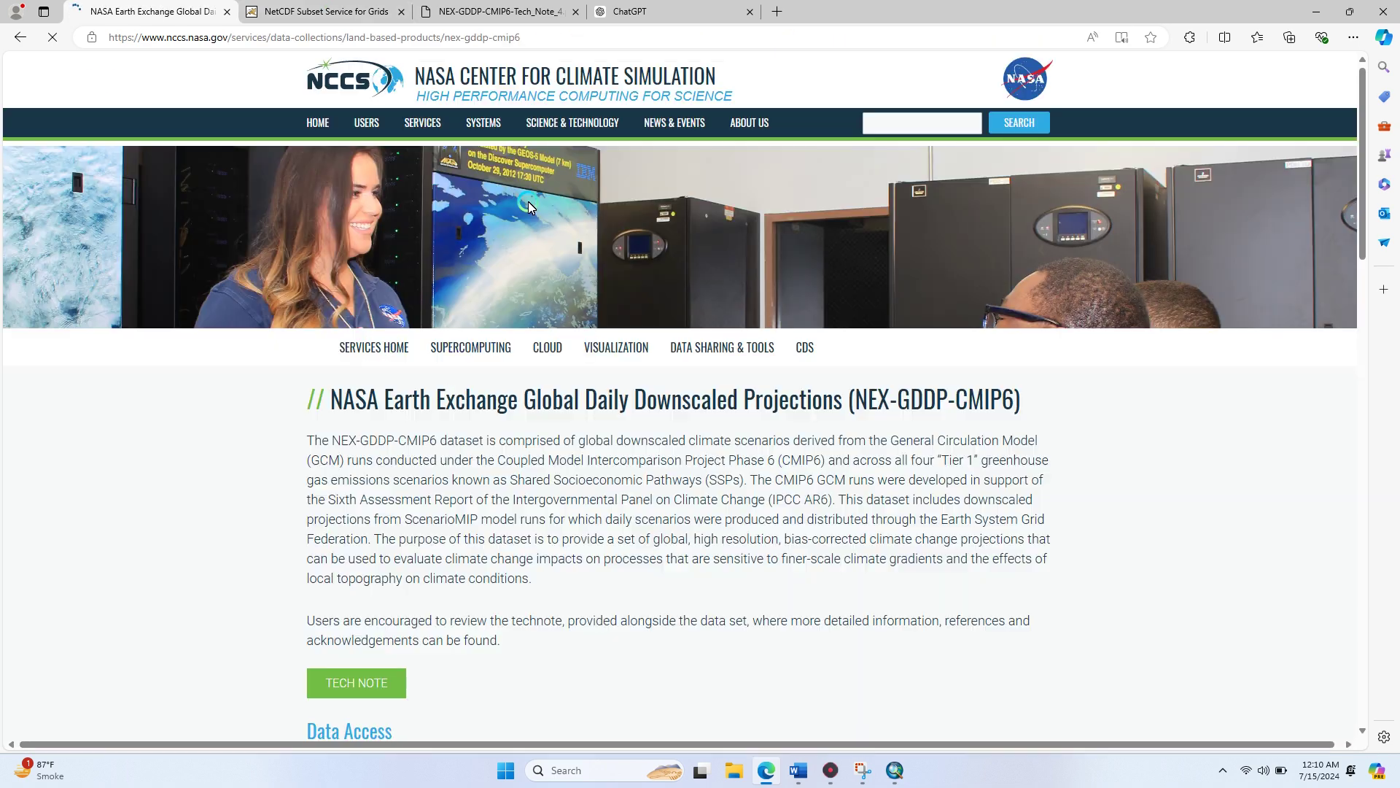
Open the Tech Note PDF in a new tab, closing the ChatGPT and duplicate Tech Note tabs.
{"action": "scroll", "coordinate": [554, 197], "scroll_direction": "down", "scroll_amount": 5}
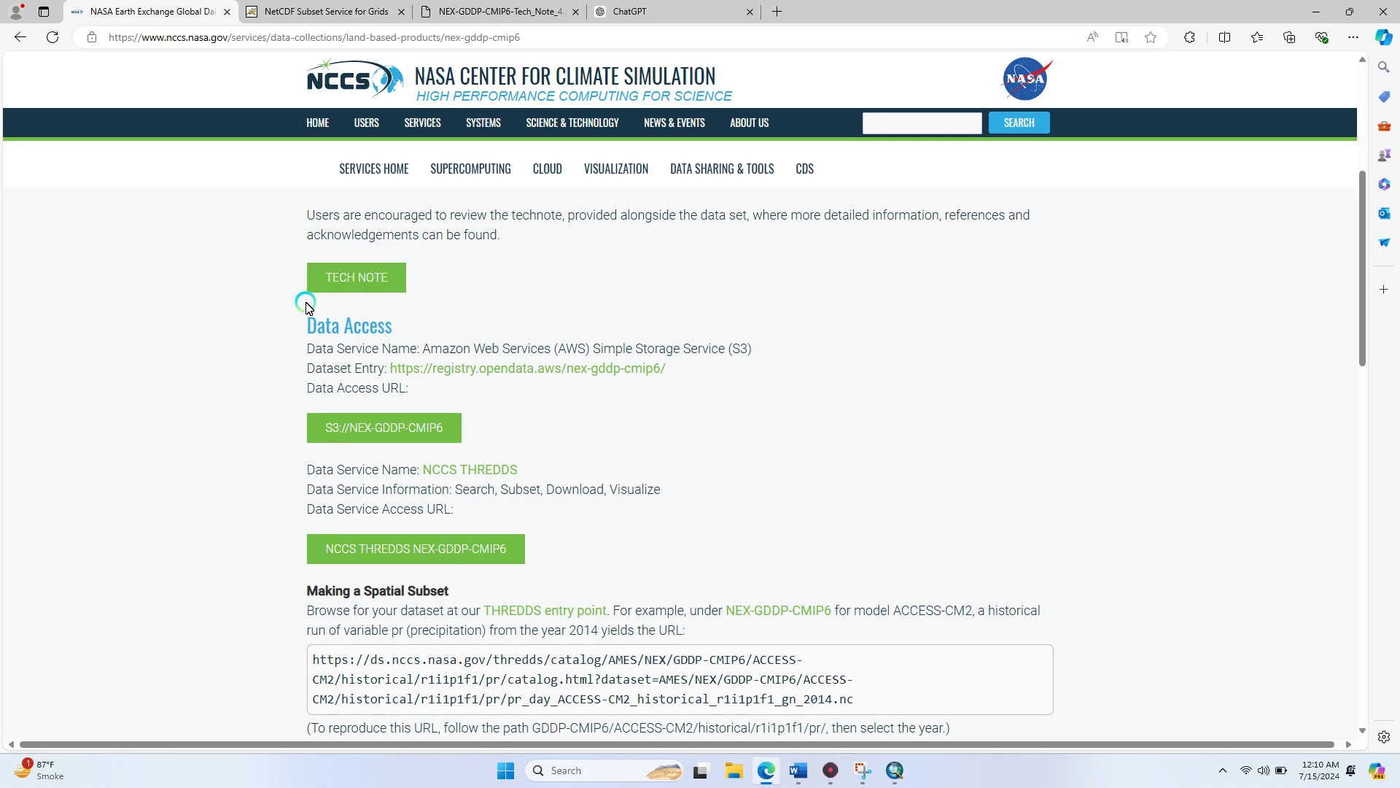
{"action": "right_click", "coordinate": [364, 276]}
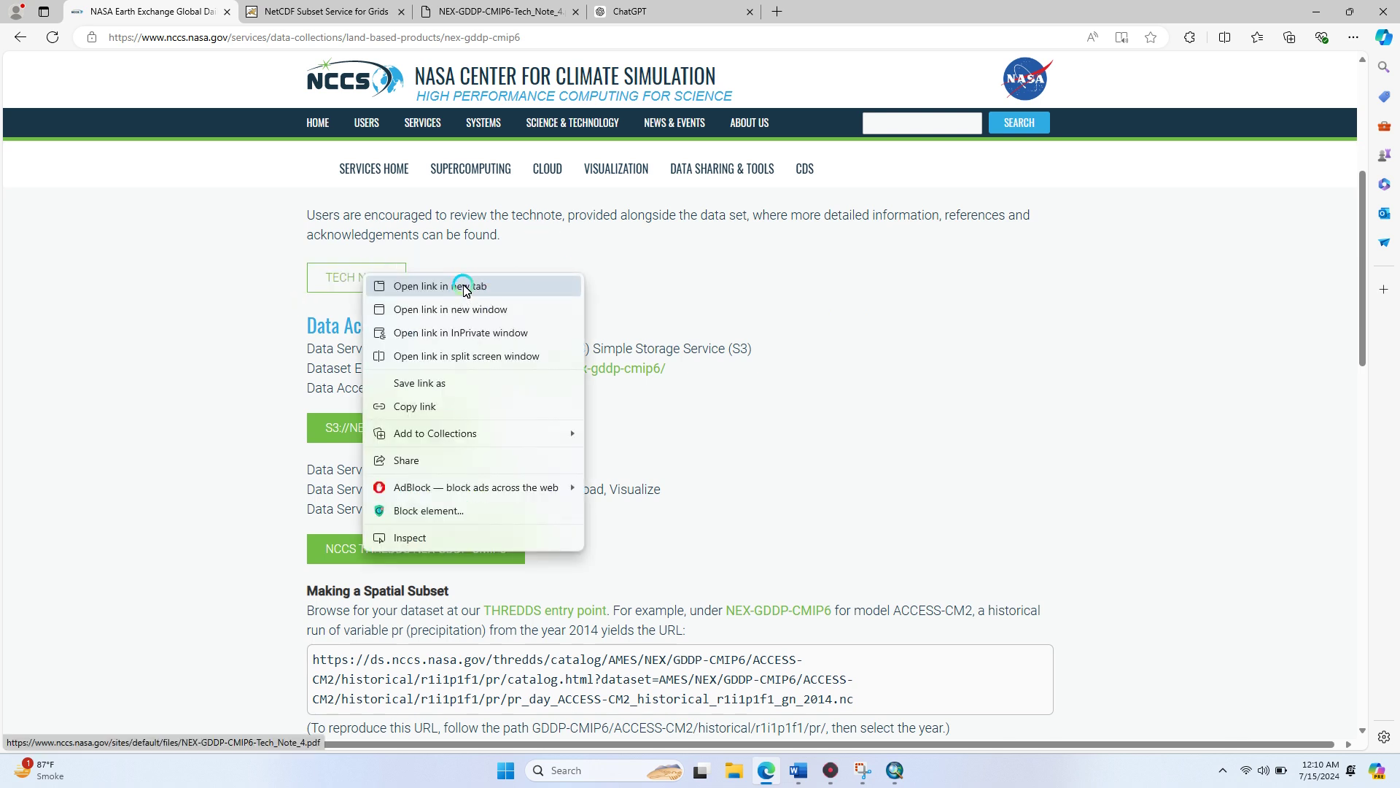
{"action": "left_click", "coordinate": [465, 287]}
{"action": "left_click", "coordinate": [917, 12]}
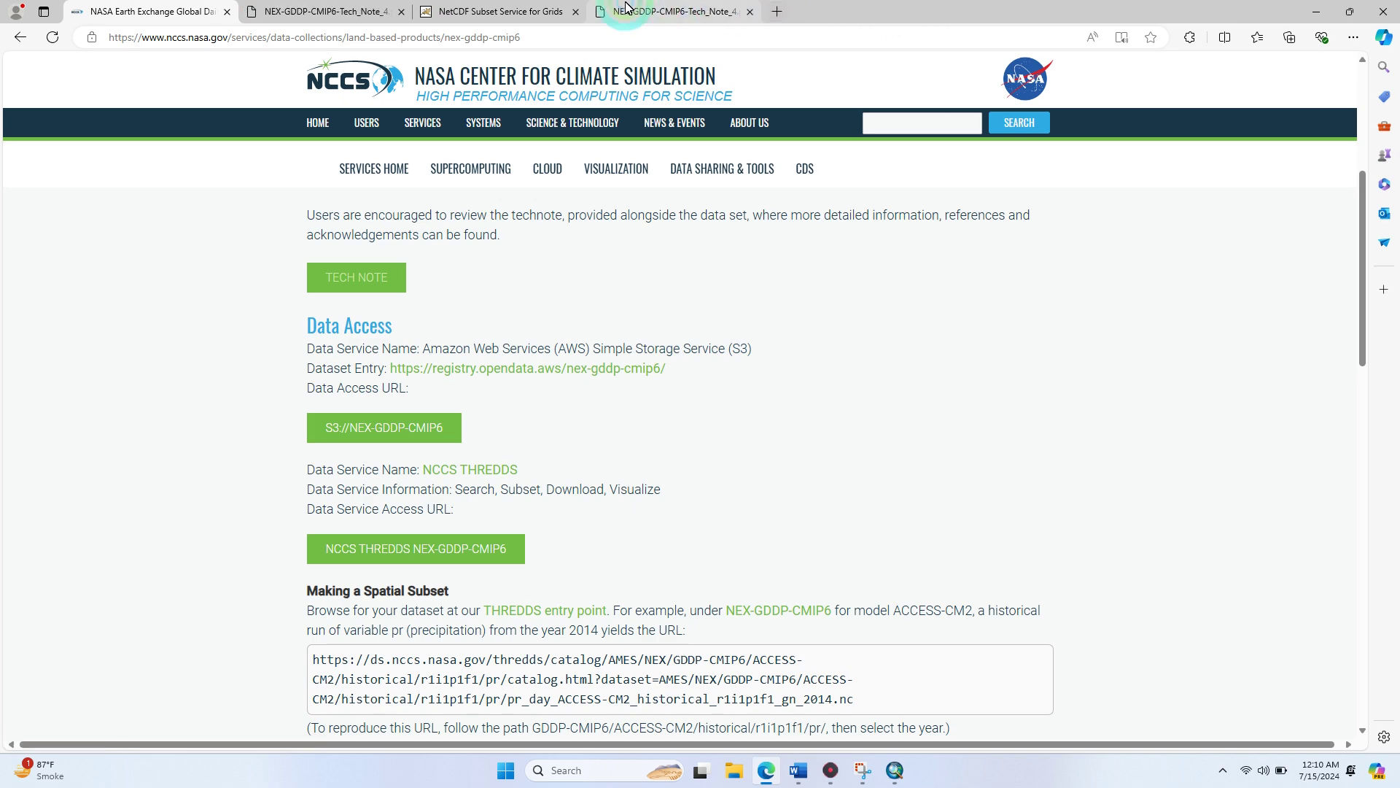
{"action": "left_click", "coordinate": [626, 9]}
{"action": "scroll", "coordinate": [715, 198], "scroll_direction": "down", "scroll_amount": 2}
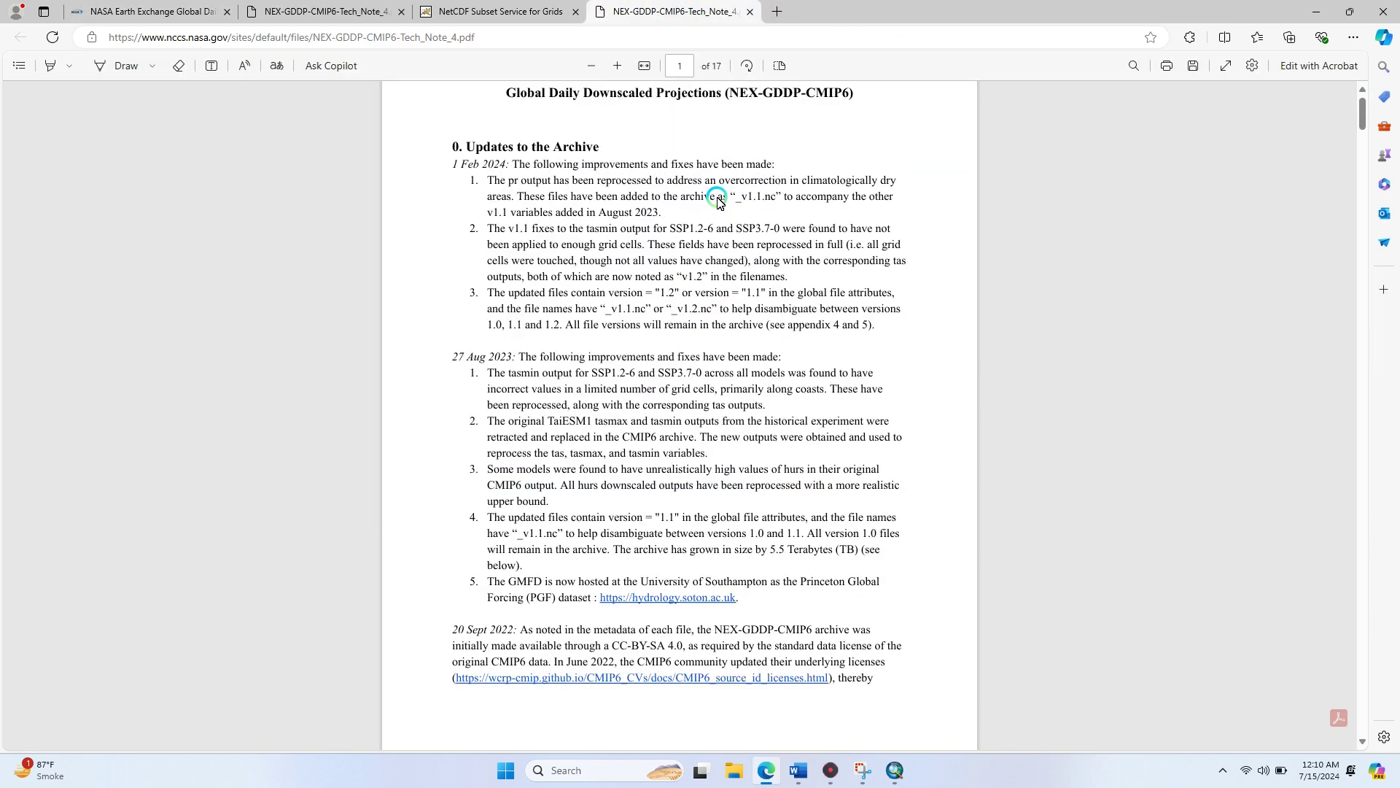
{"action": "left_click", "coordinate": [393, 12]}
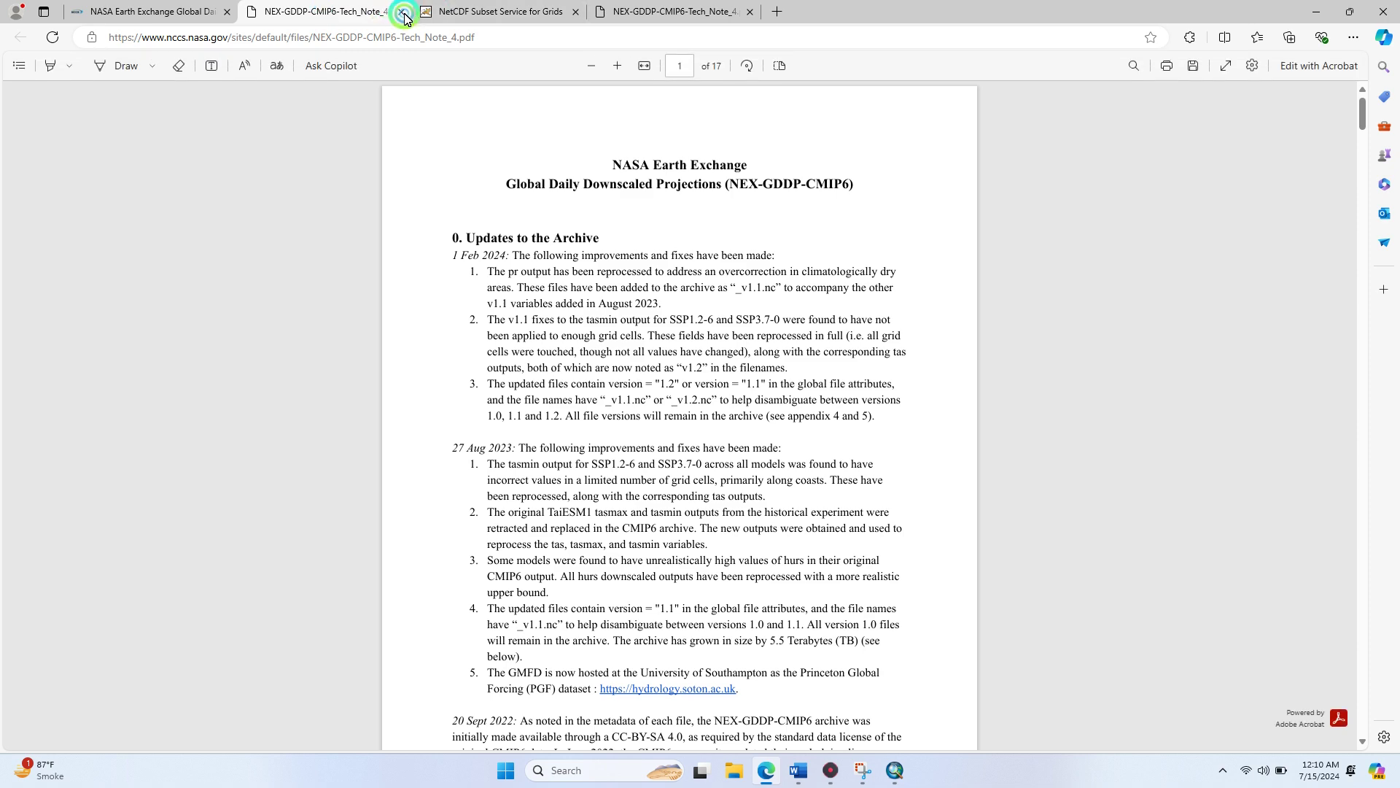
{"action": "left_click", "coordinate": [405, 13]}
Return to the NASA Earth Exchange page and bring up the THREDDS catalog link's options.
{"action": "left_click", "coordinate": [178, 11]}
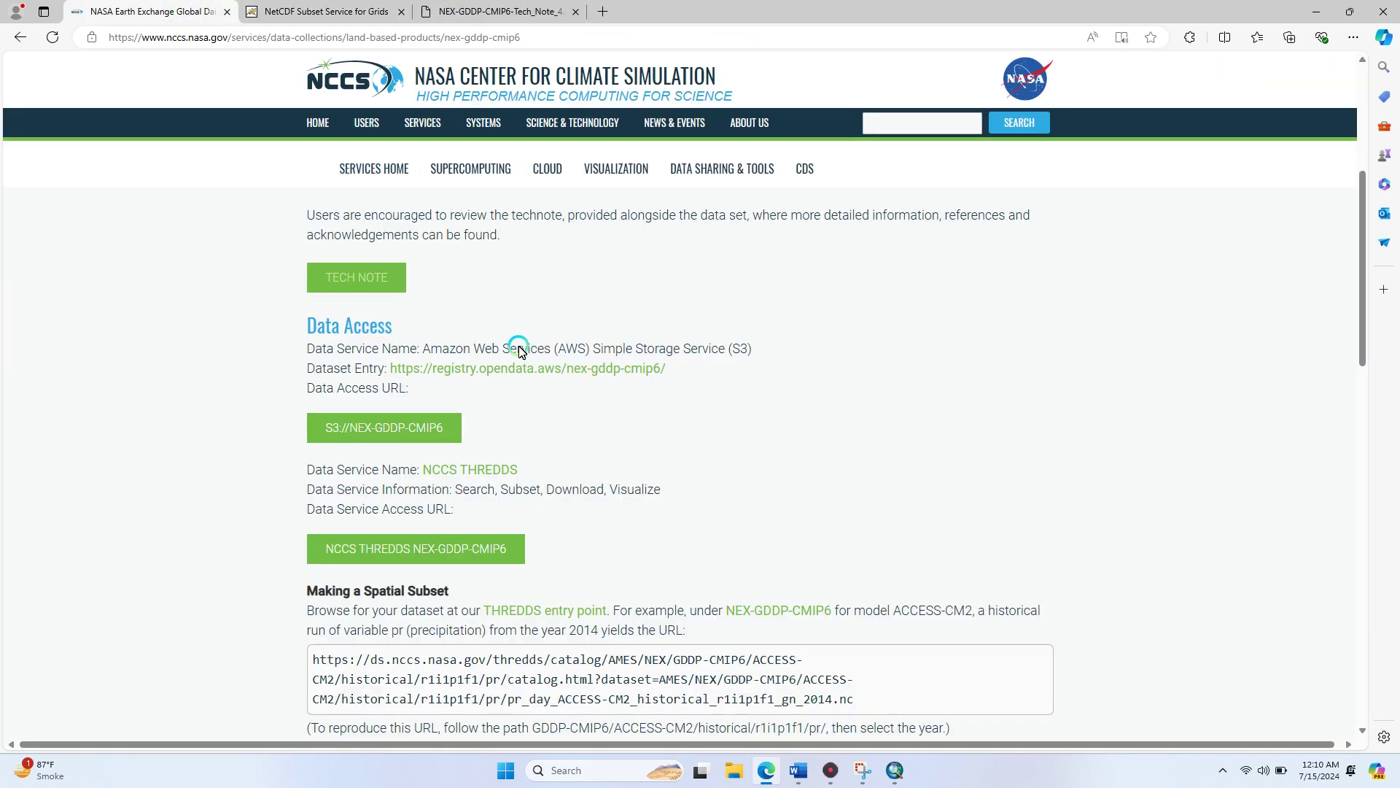
{"action": "scroll", "coordinate": [590, 486], "scroll_direction": "down", "scroll_amount": 2}
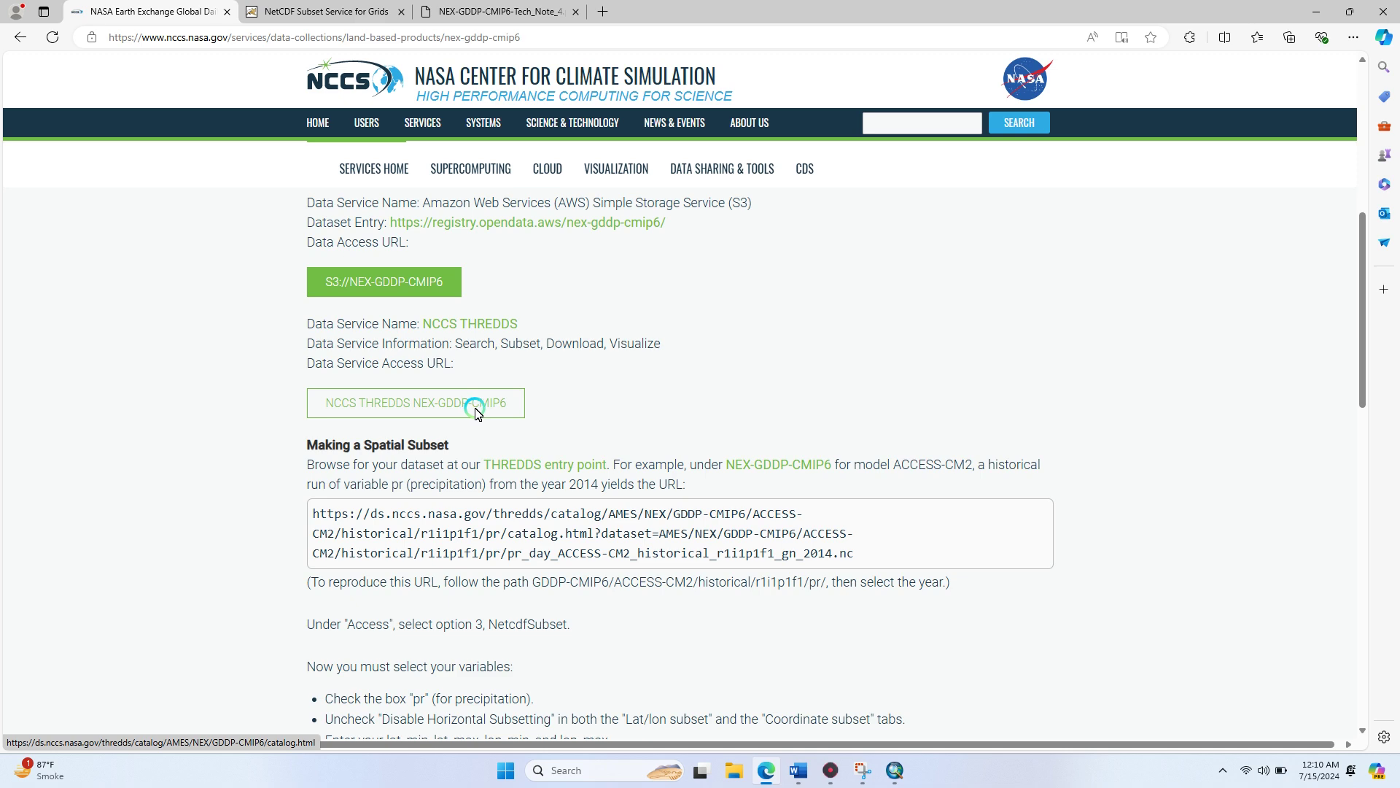
{"action": "right_click", "coordinate": [440, 399]}
Open the NCCS THREDDS NEX-GDDP-CMIP6 catalog in a new tab and switch to it.
{"action": "left_click", "coordinate": [517, 409]}
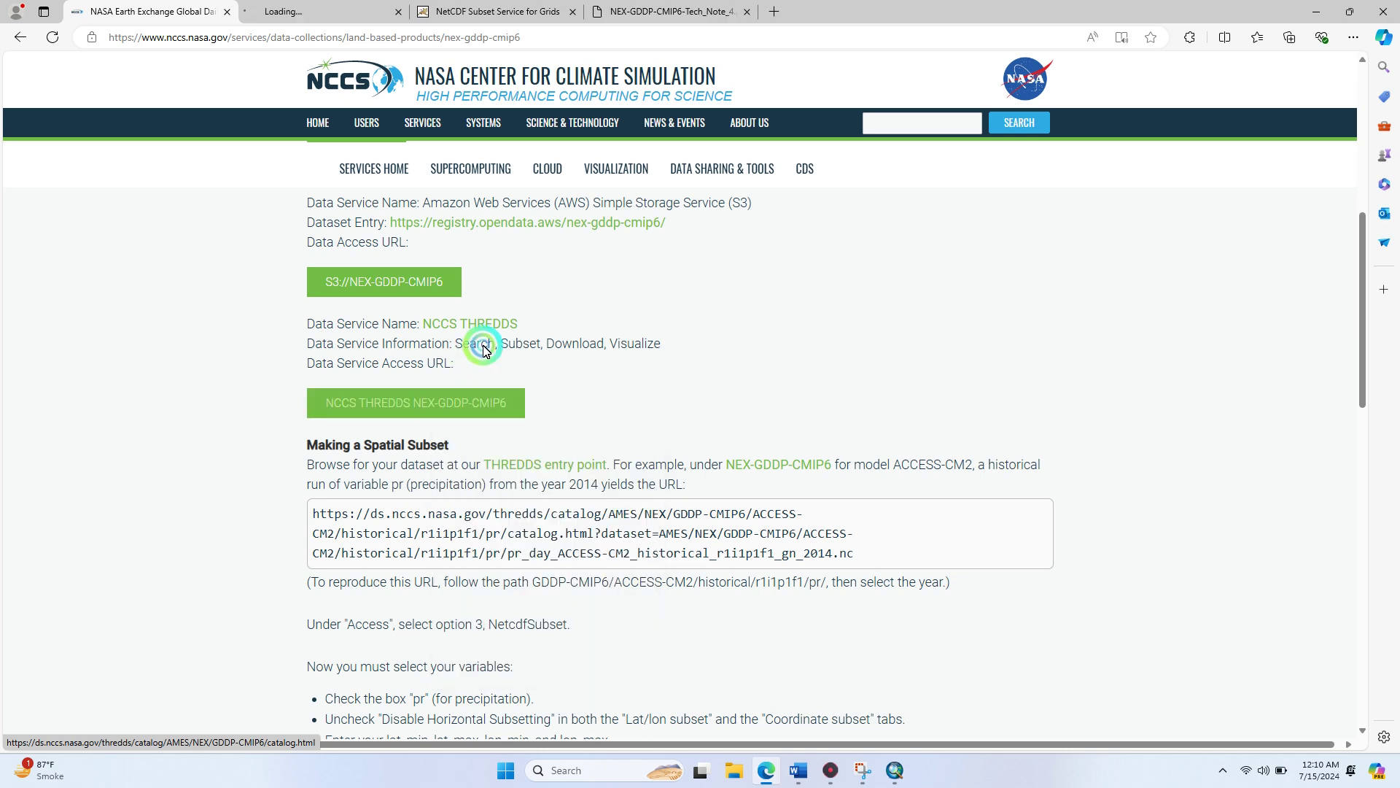
{"action": "left_click", "coordinate": [350, 11]}
{"action": "left_click", "coordinate": [532, 9]}
{"action": "left_click", "coordinate": [321, 11]}
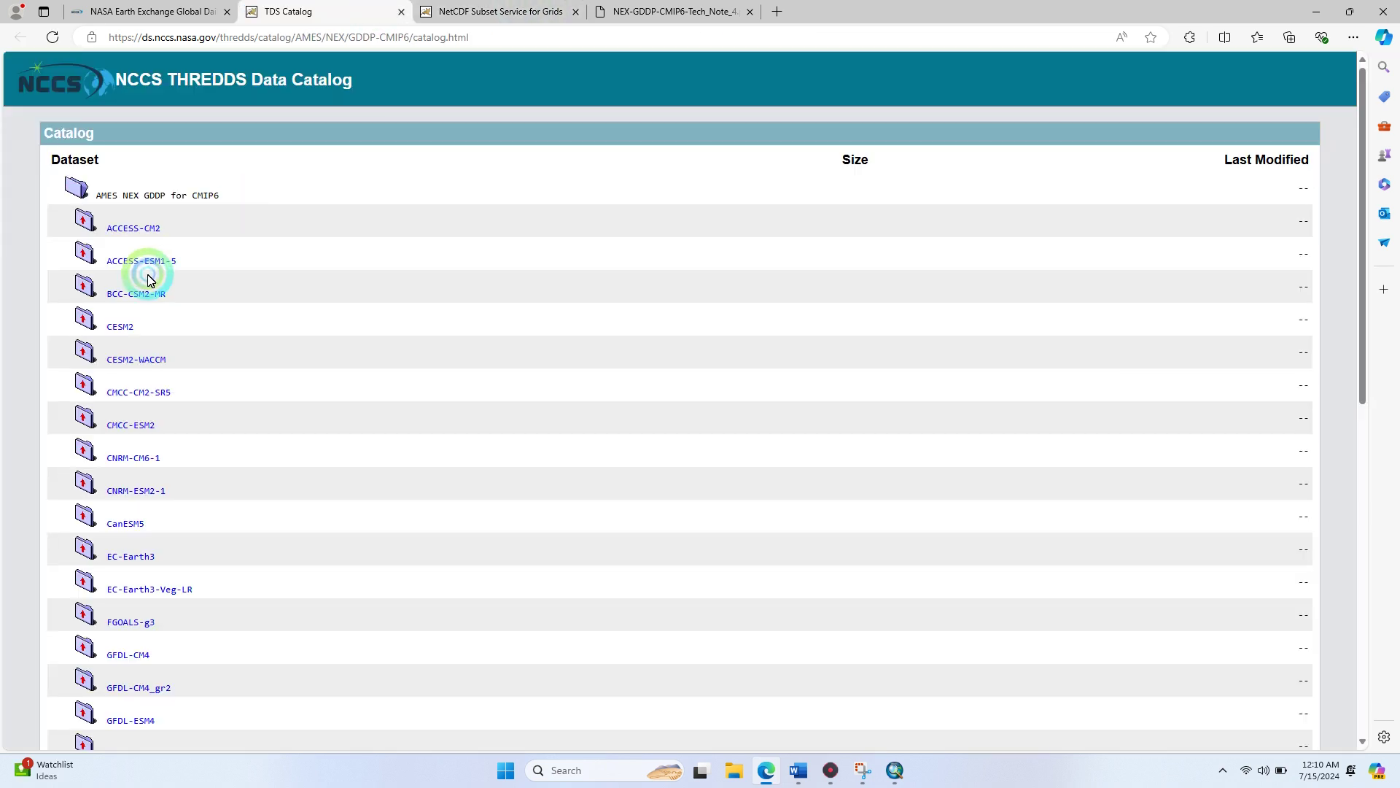
{"action": "scroll", "coordinate": [166, 291], "scroll_direction": "down", "scroll_amount": 5}
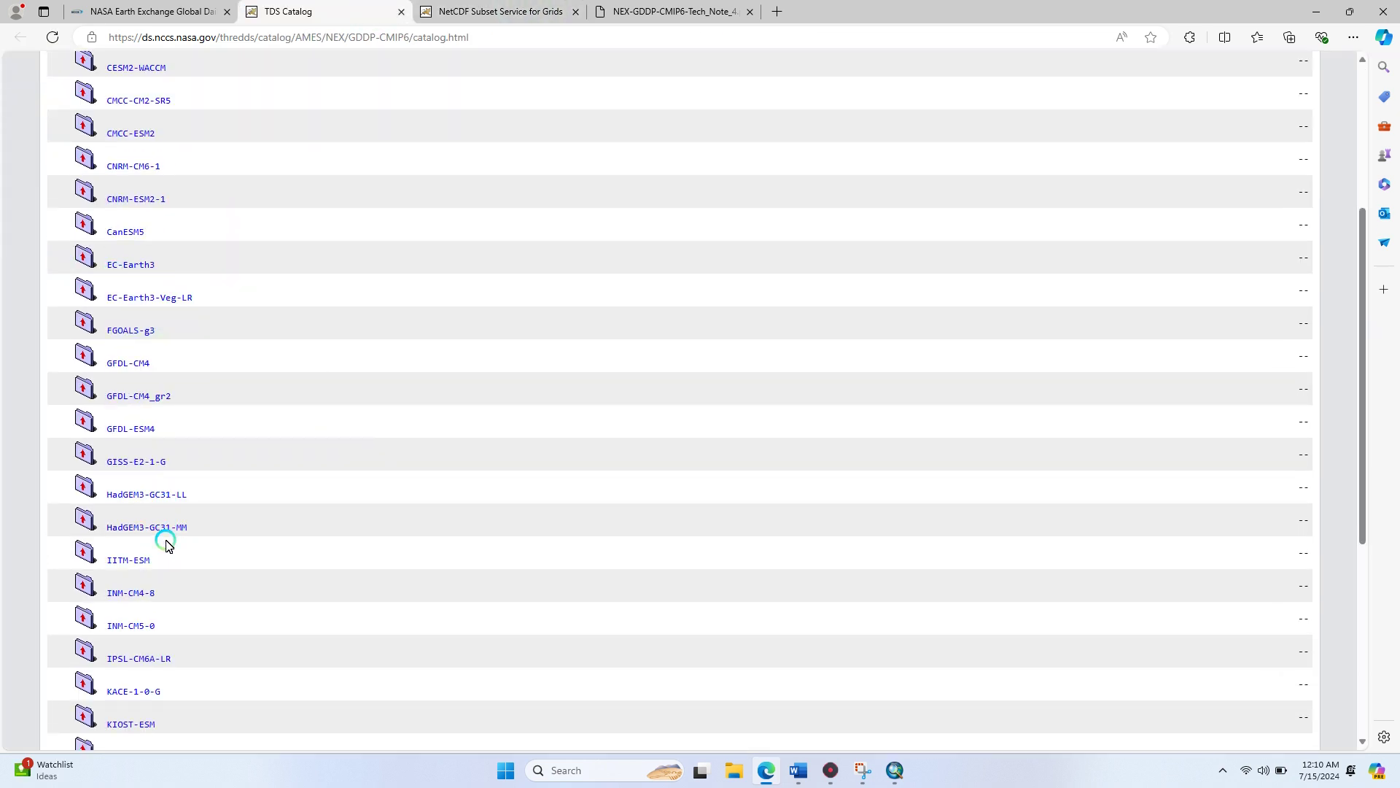
{"action": "scroll", "coordinate": [165, 537], "scroll_direction": "down", "scroll_amount": 3}
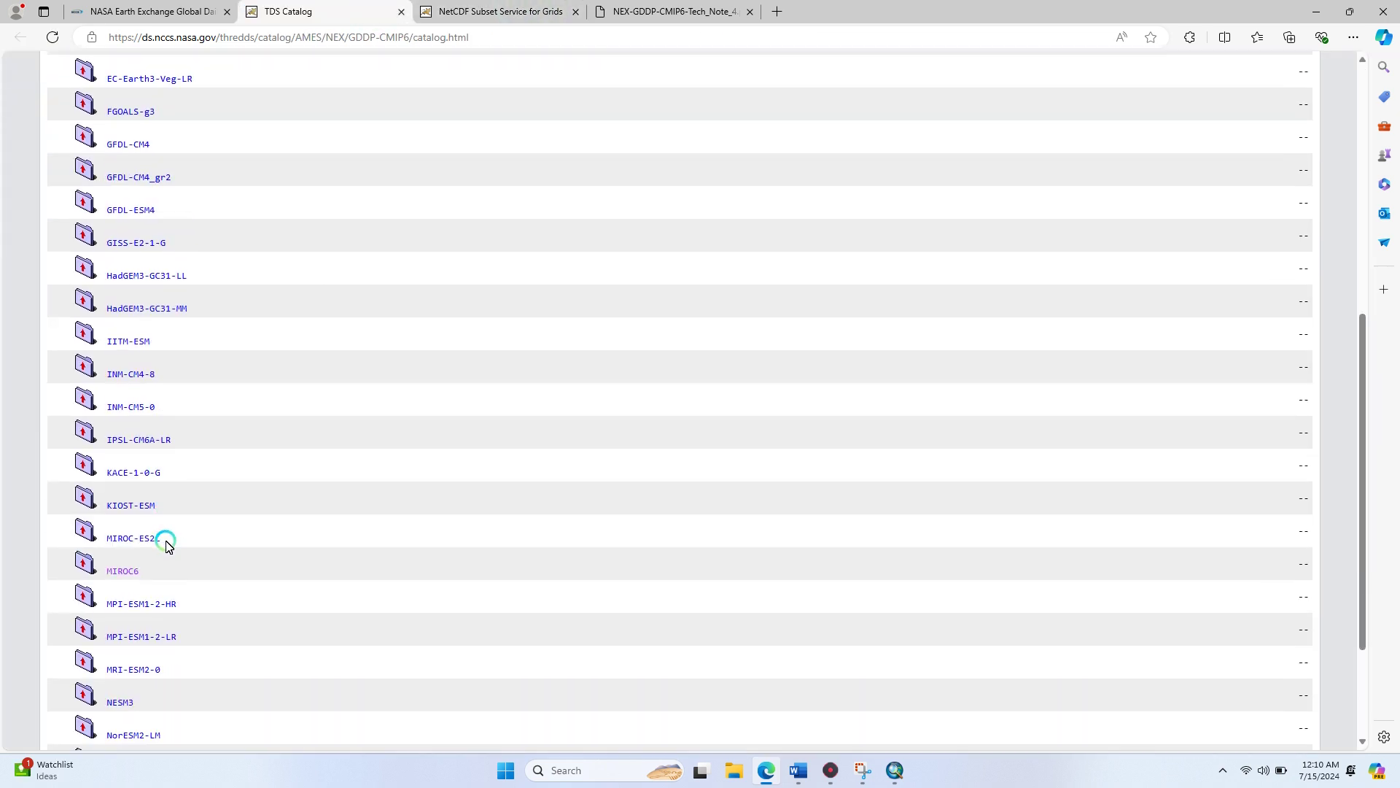
Drill into the MIROC6 > ssp126 > r1i1p1f1 > pr folders.
{"action": "left_click", "coordinate": [129, 574]}
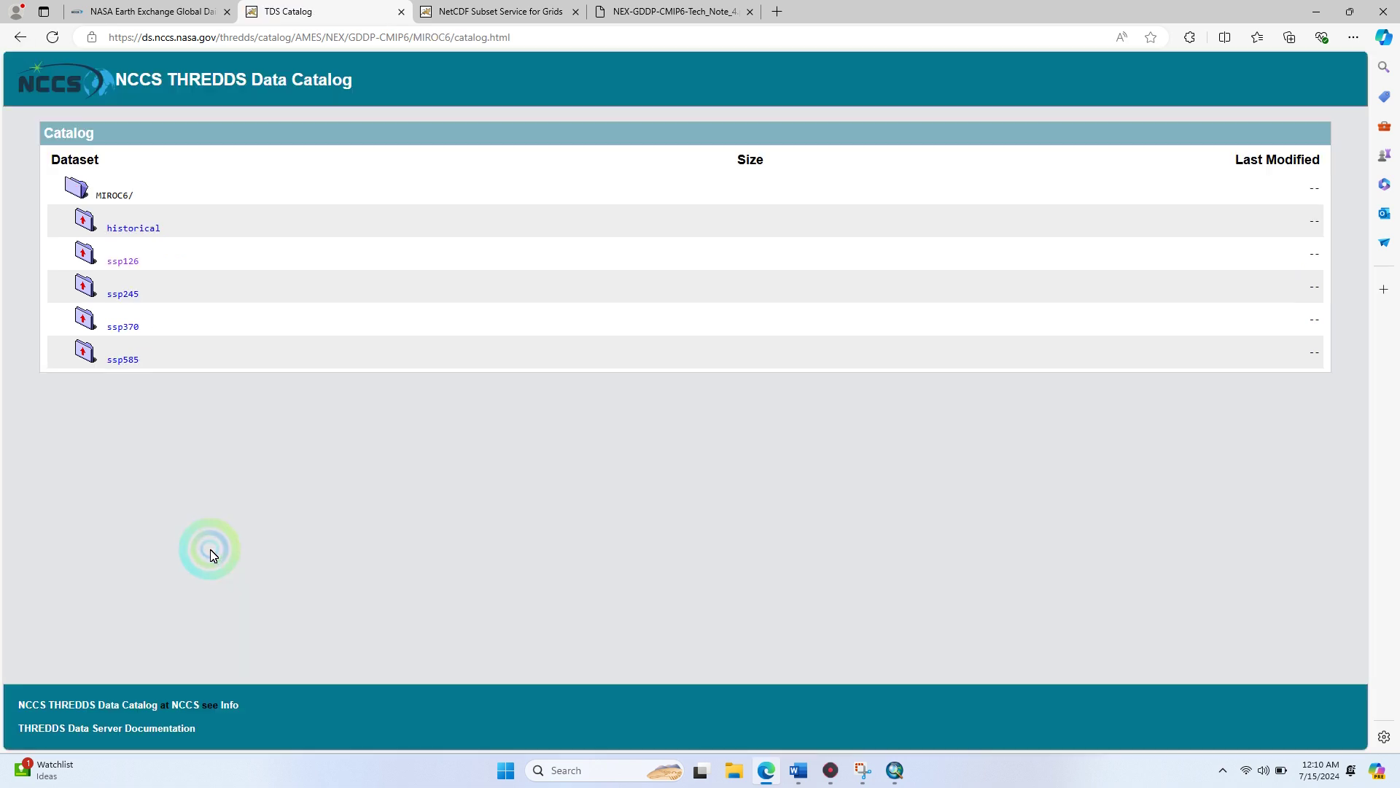
{"action": "left_click", "coordinate": [123, 270]}
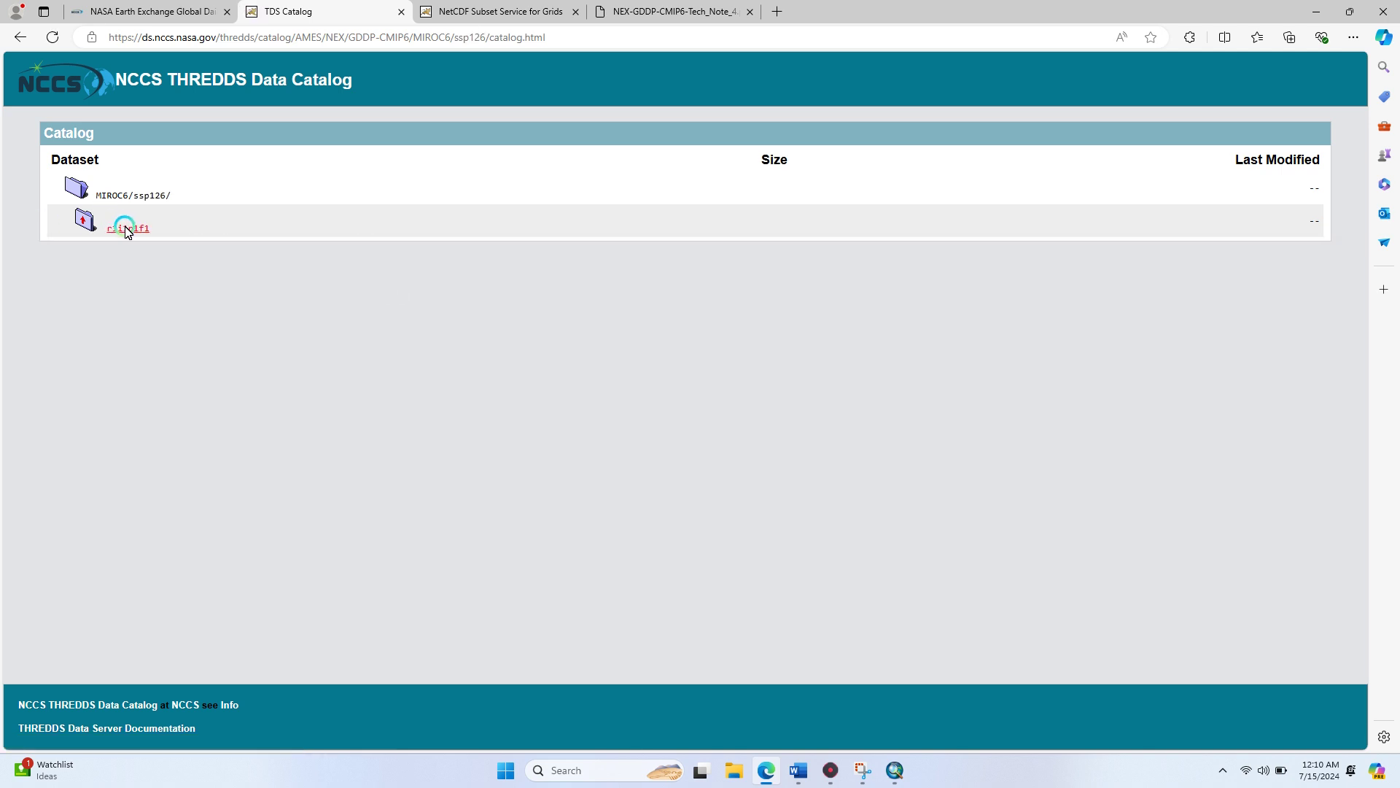
{"action": "left_click", "coordinate": [121, 231]}
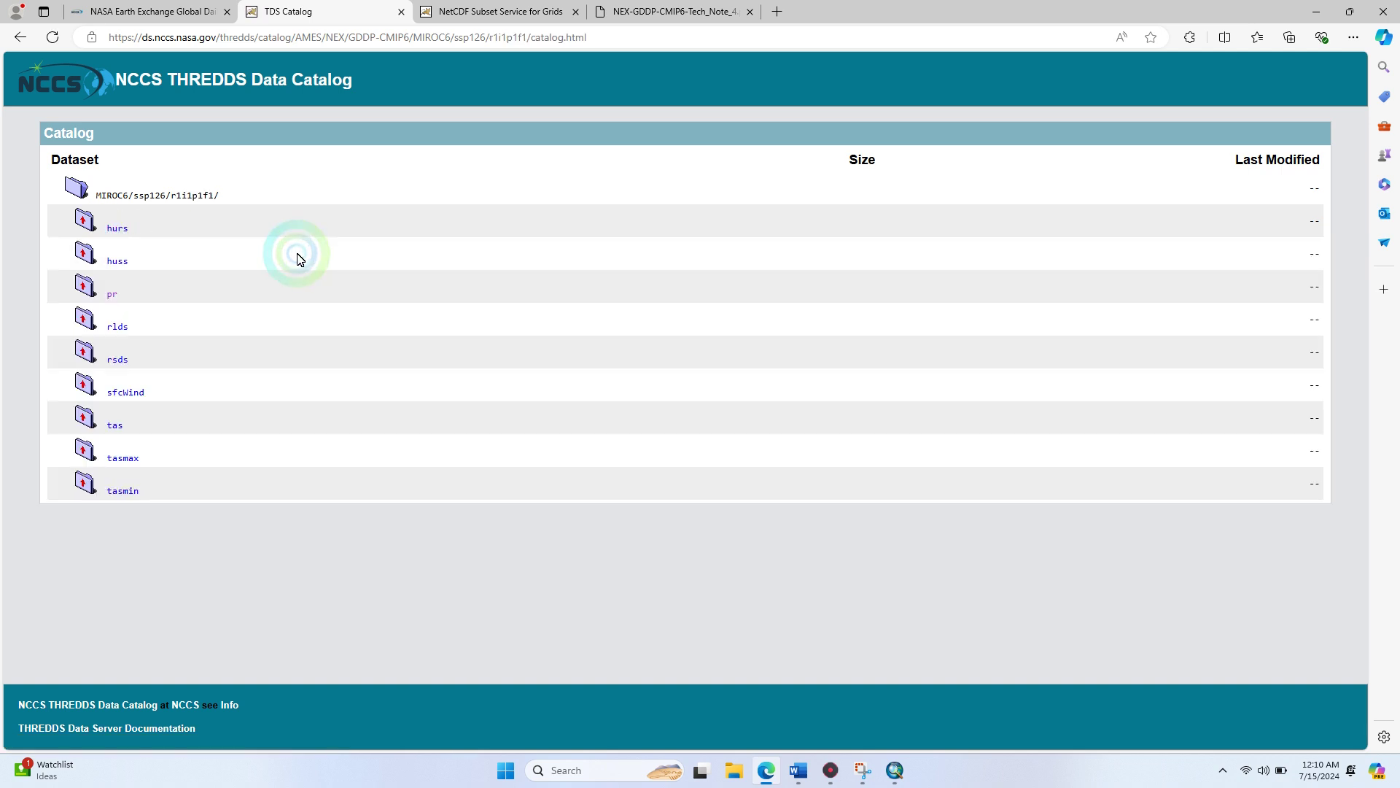
{"action": "left_click", "coordinate": [113, 293]}
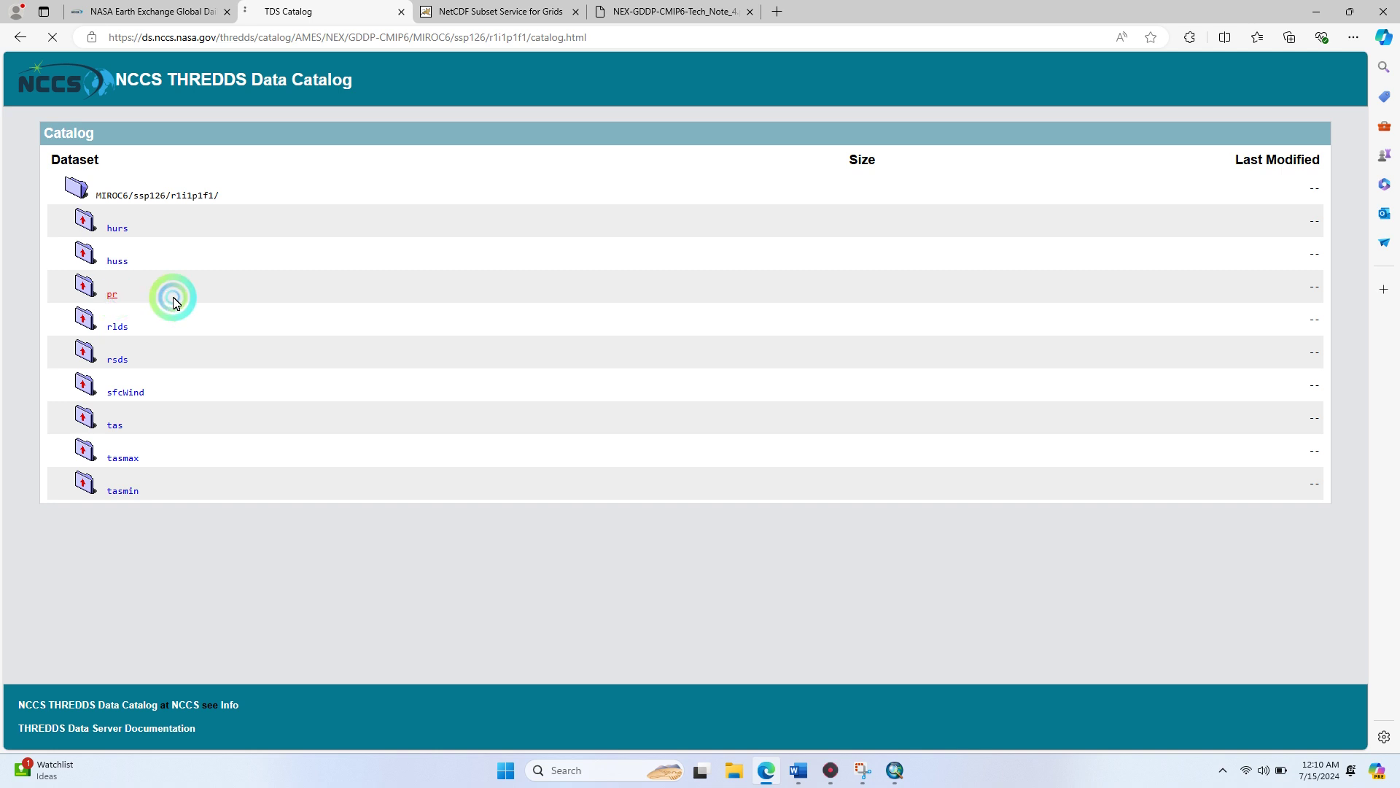
Open the dataset page for pr_day_MIROC6_ssp126_r1i1p1f1_gn_2015.nc.
{"action": "scroll", "coordinate": [179, 313], "scroll_direction": "down", "scroll_amount": 1}
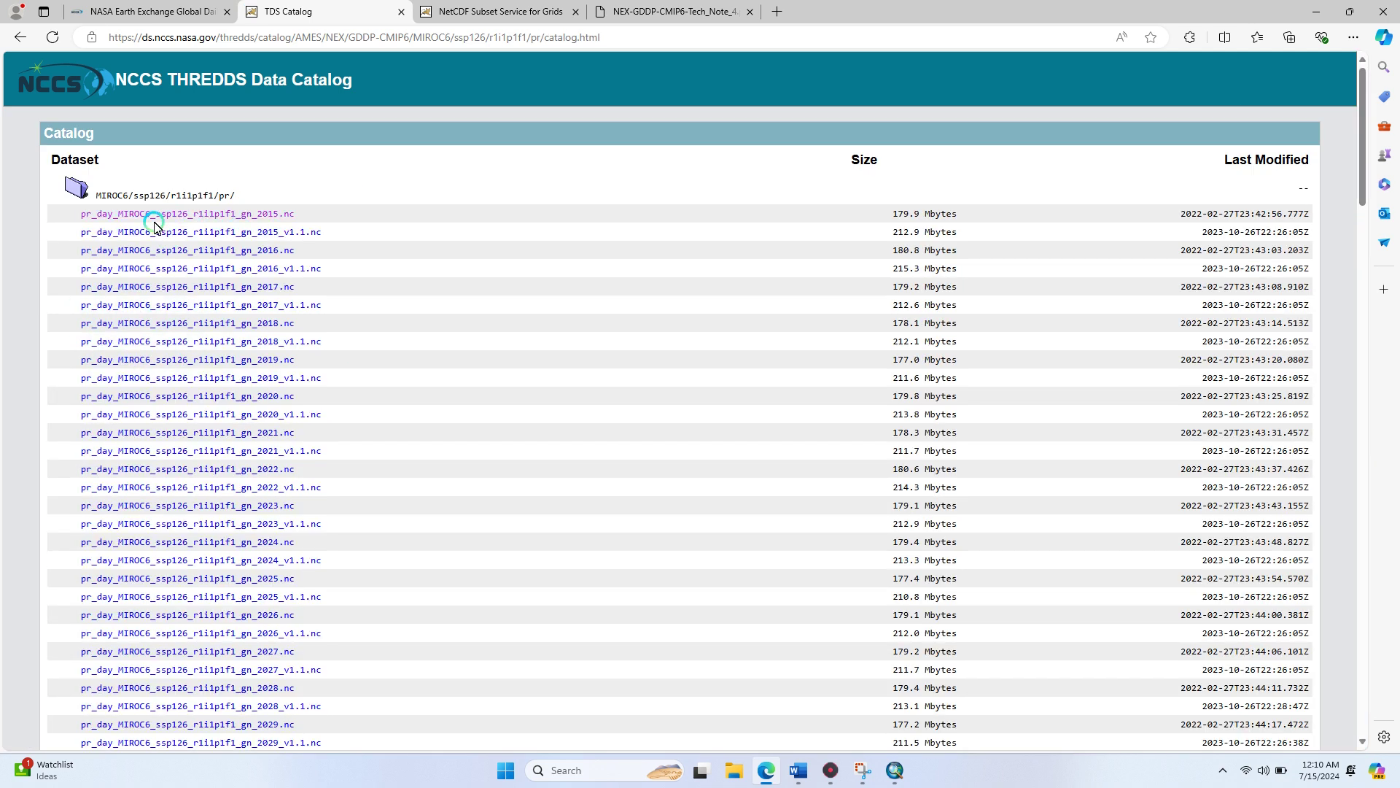
{"action": "scroll", "coordinate": [344, 403], "scroll_direction": "down", "scroll_amount": 18}
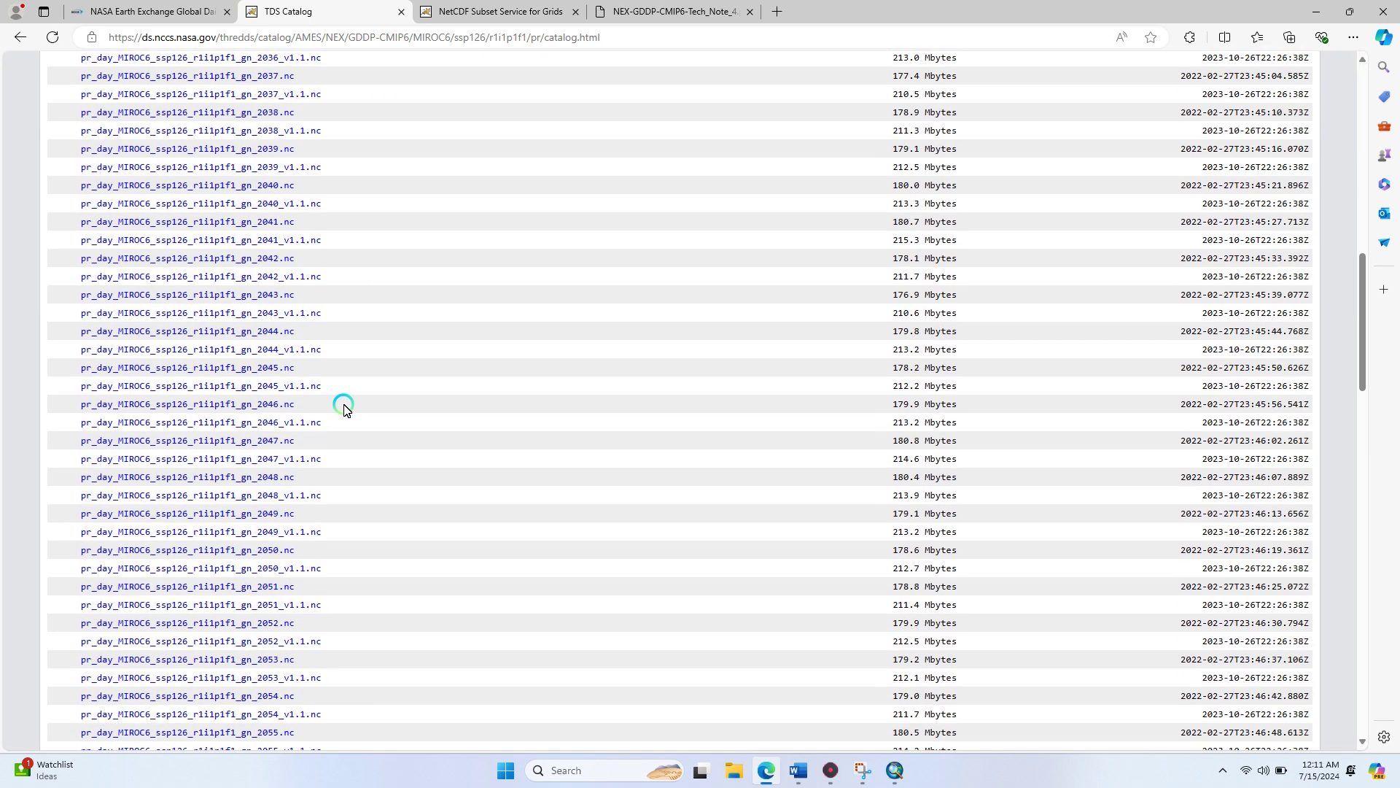
{"action": "scroll", "coordinate": [343, 408], "scroll_direction": "down", "scroll_amount": 15}
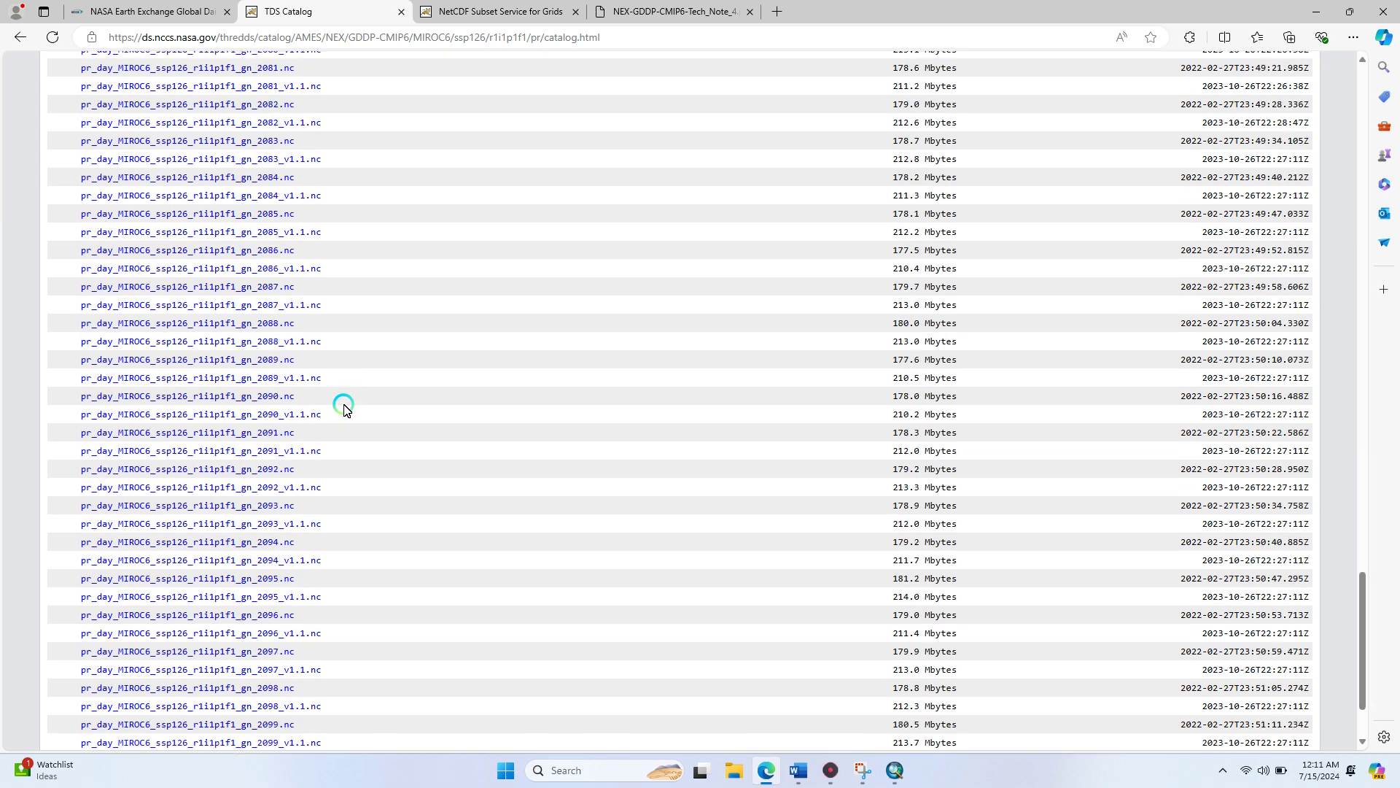
{"action": "scroll", "coordinate": [343, 408], "scroll_direction": "down", "scroll_amount": 3}
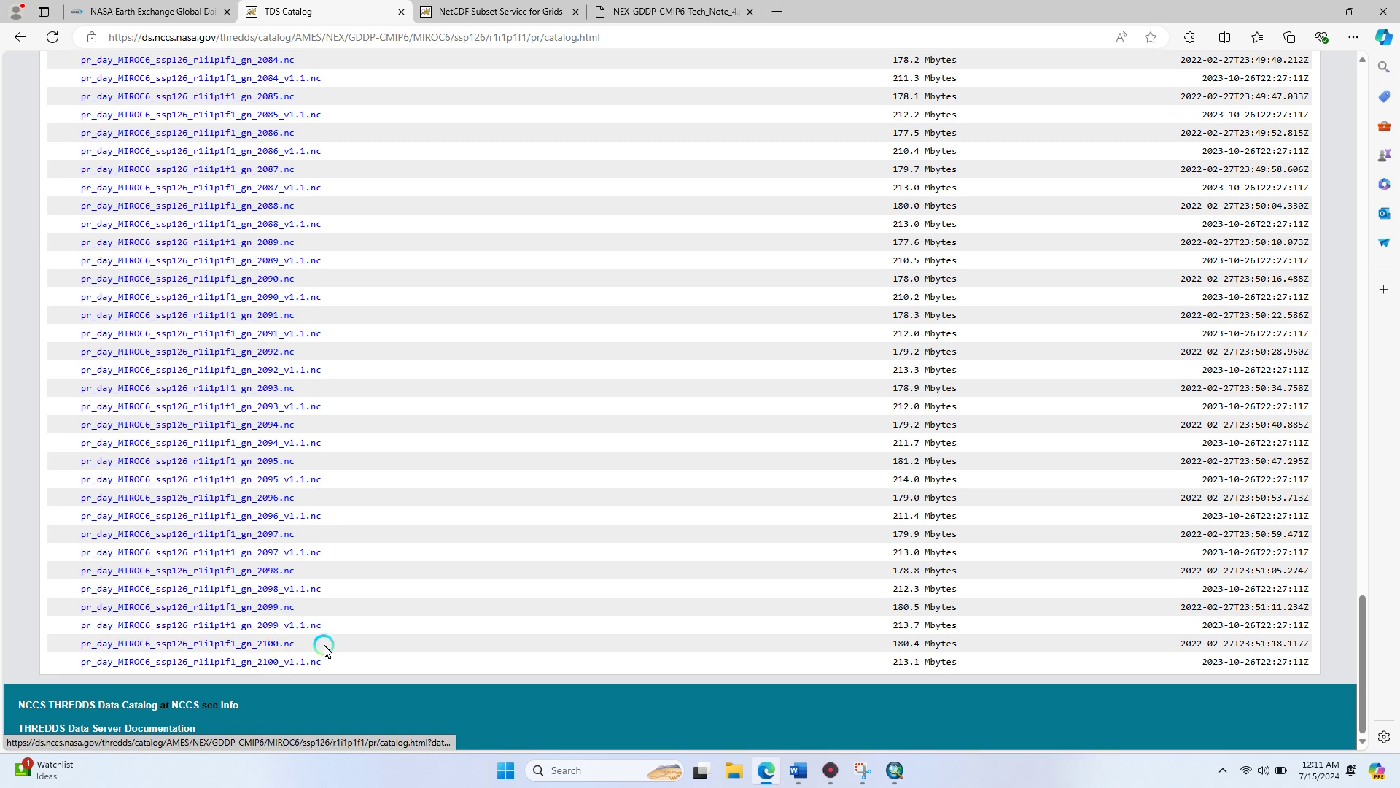
{"action": "scroll", "coordinate": [385, 628], "scroll_direction": "up", "scroll_amount": 20}
{"action": "scroll", "coordinate": [384, 628], "scroll_direction": "up", "scroll_amount": 20}
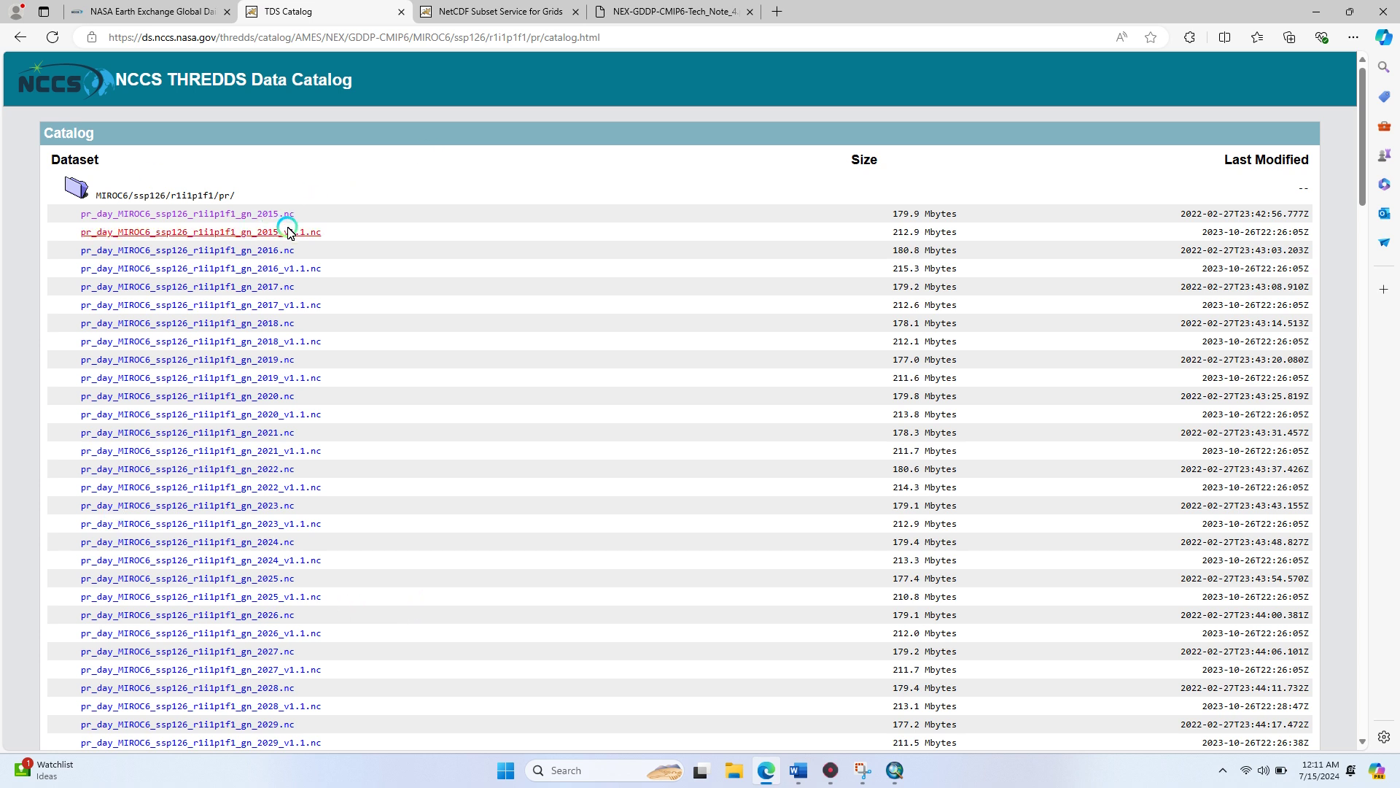
{"action": "left_click", "coordinate": [234, 215]}
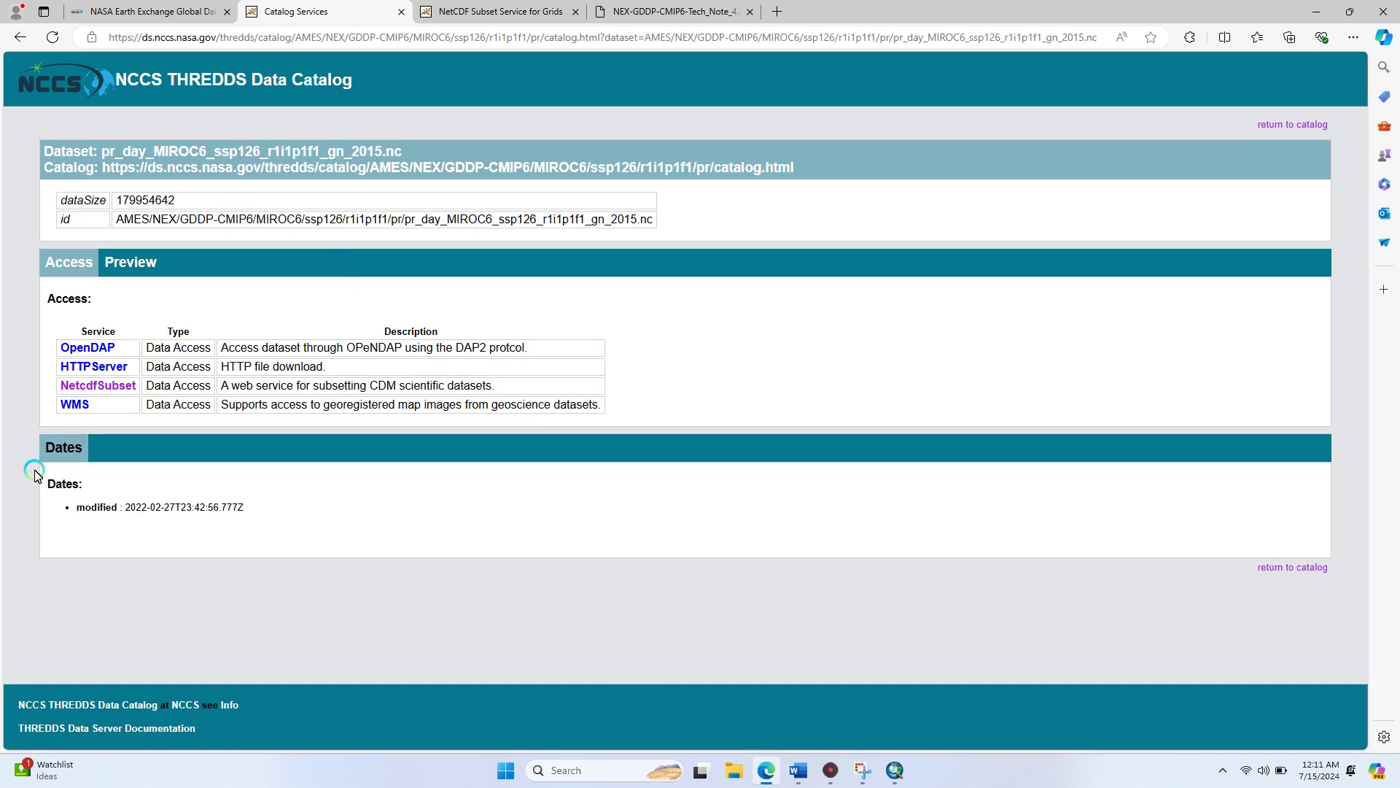
Open NetcdfSubset for the 2015 file with Precipitation selected and close the duplicate subset page.
{"action": "left_click", "coordinate": [67, 380]}
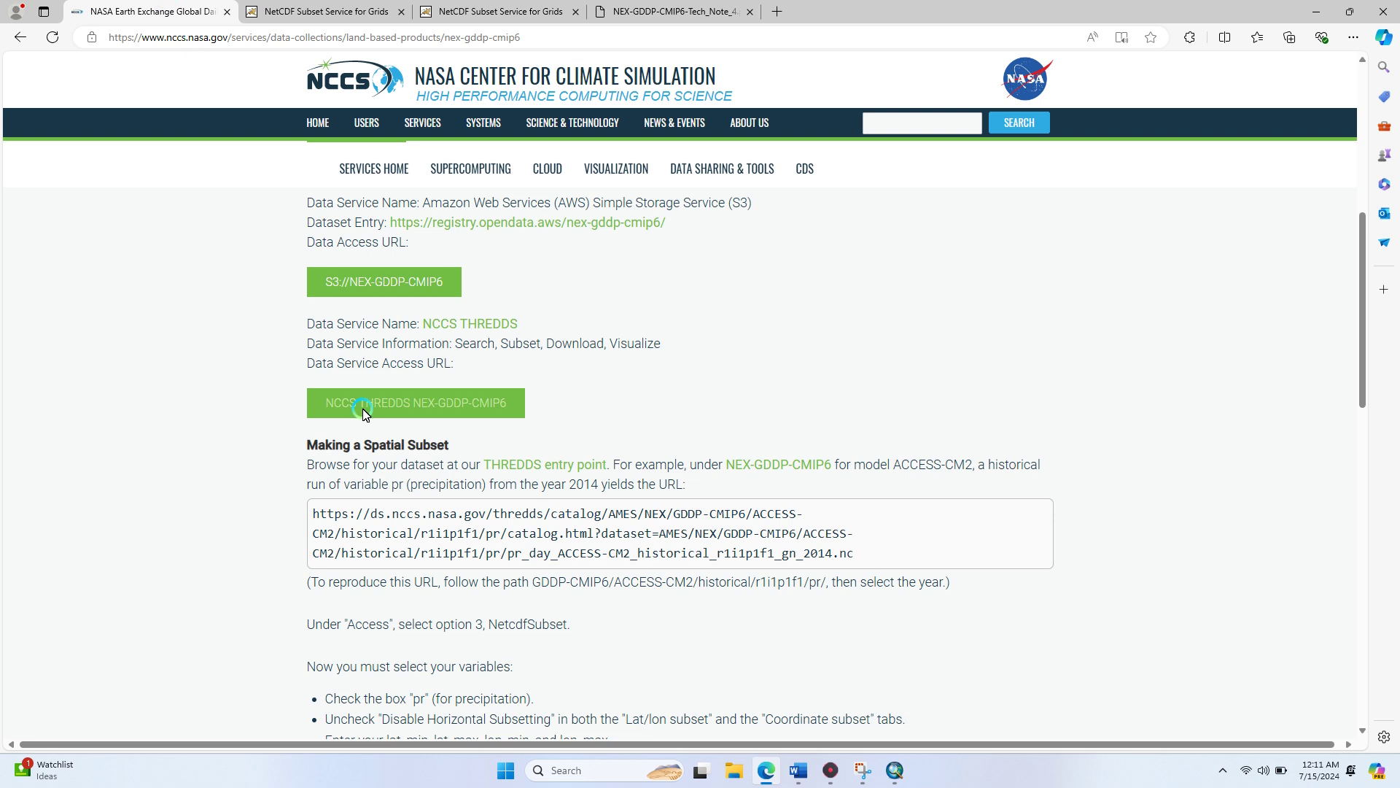
{"action": "left_click", "coordinate": [393, 24]}
{"action": "left_click", "coordinate": [39, 192]}
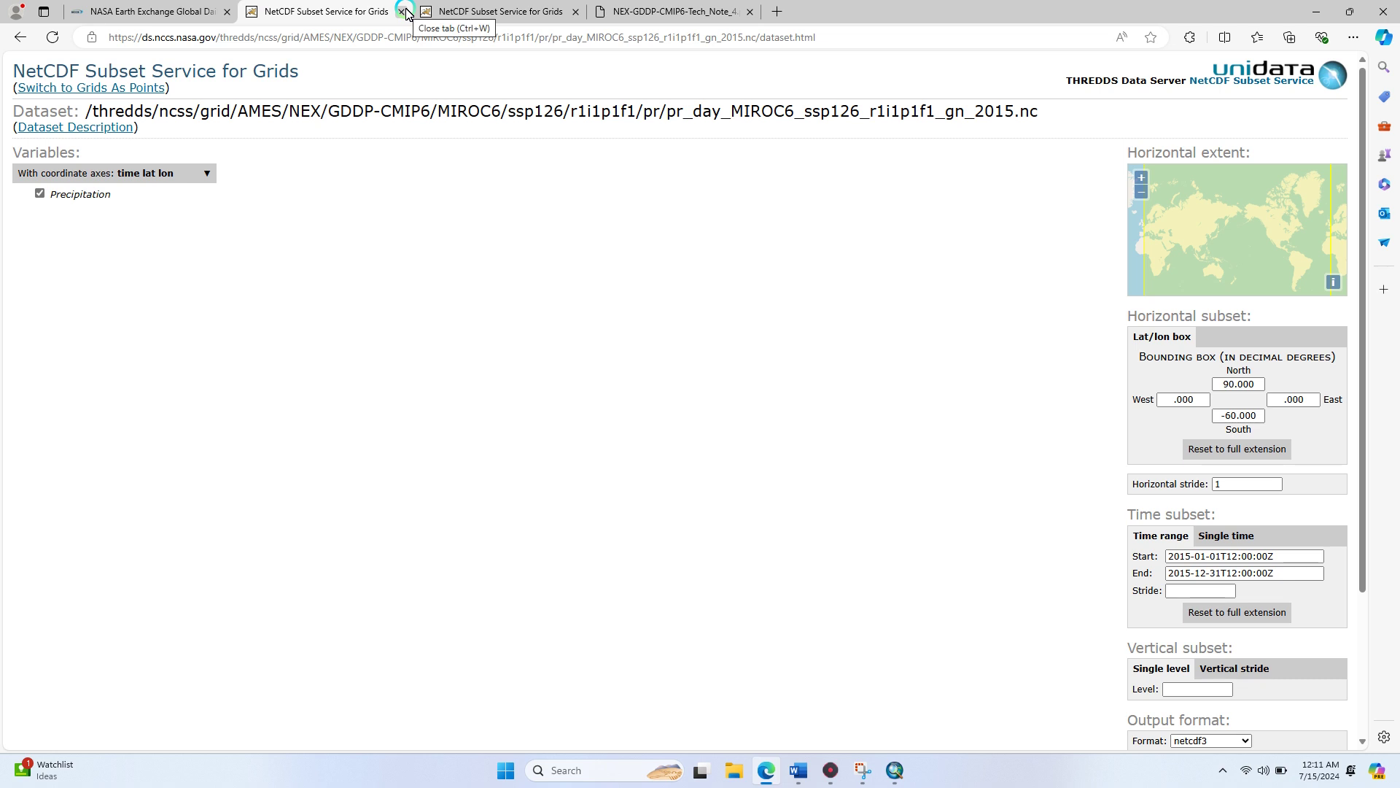
{"action": "left_click", "coordinate": [457, 16]}
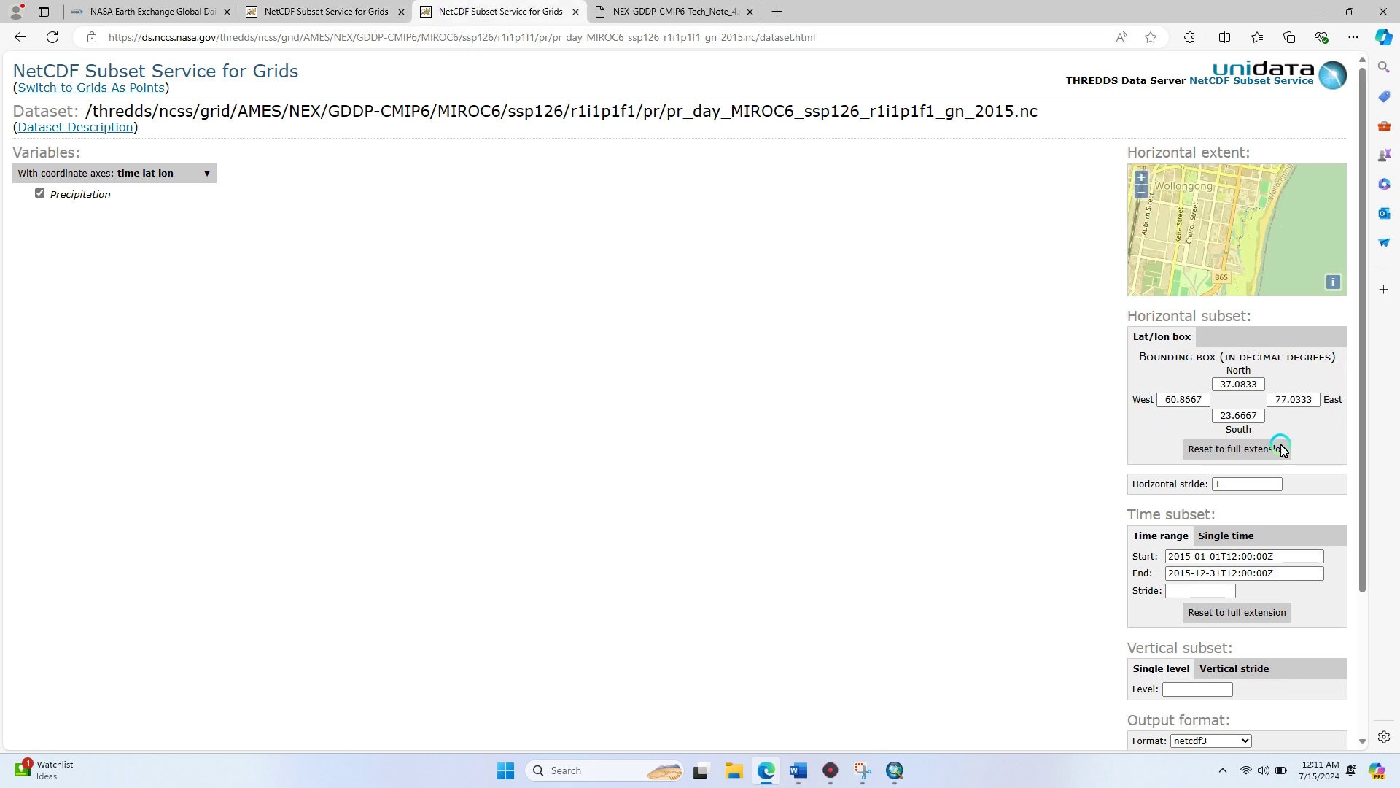
{"action": "scroll", "coordinate": [647, 462], "scroll_direction": "down", "scroll_amount": 3}
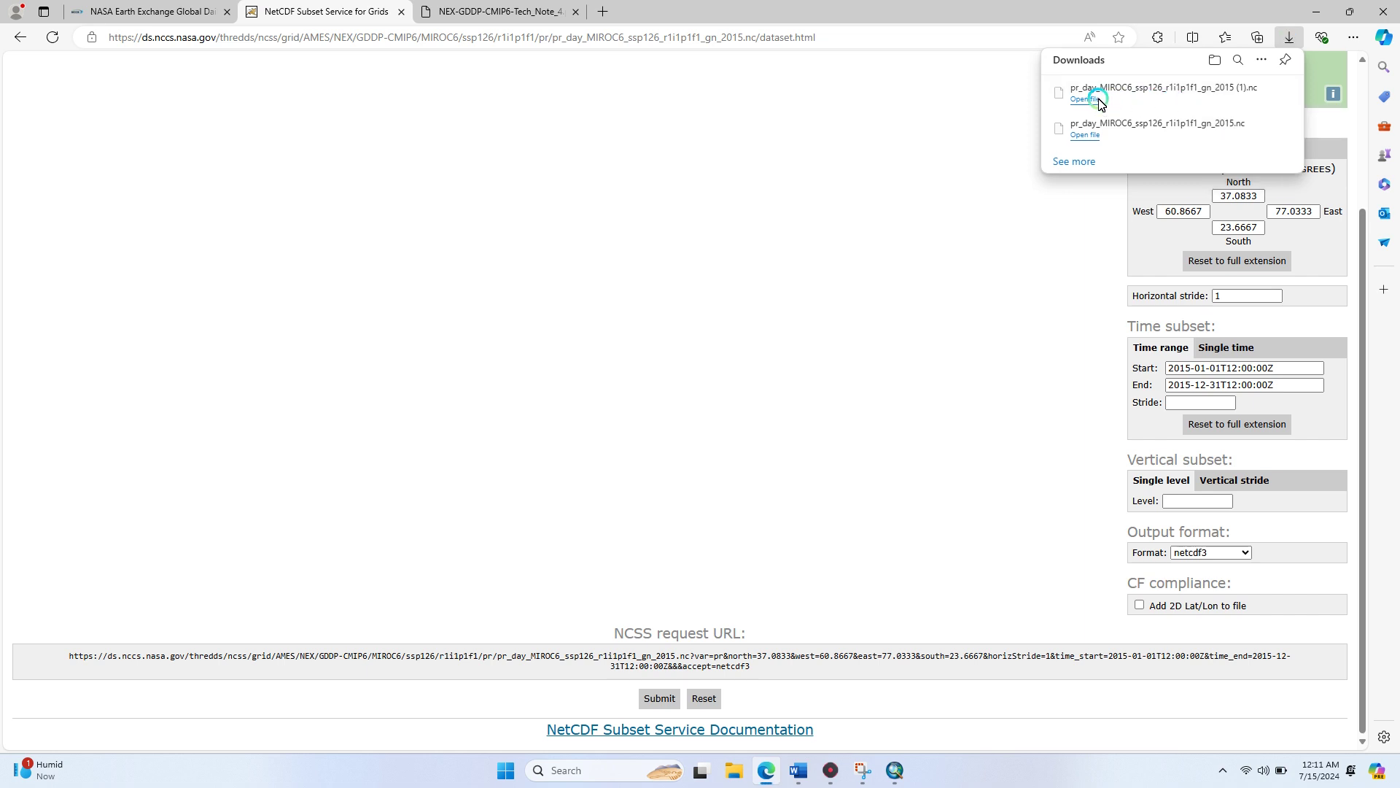
Zoom in and out on the pr raster in ArcMap, then minimize ArcMap.
{"action": "left_click", "coordinate": [895, 770]}
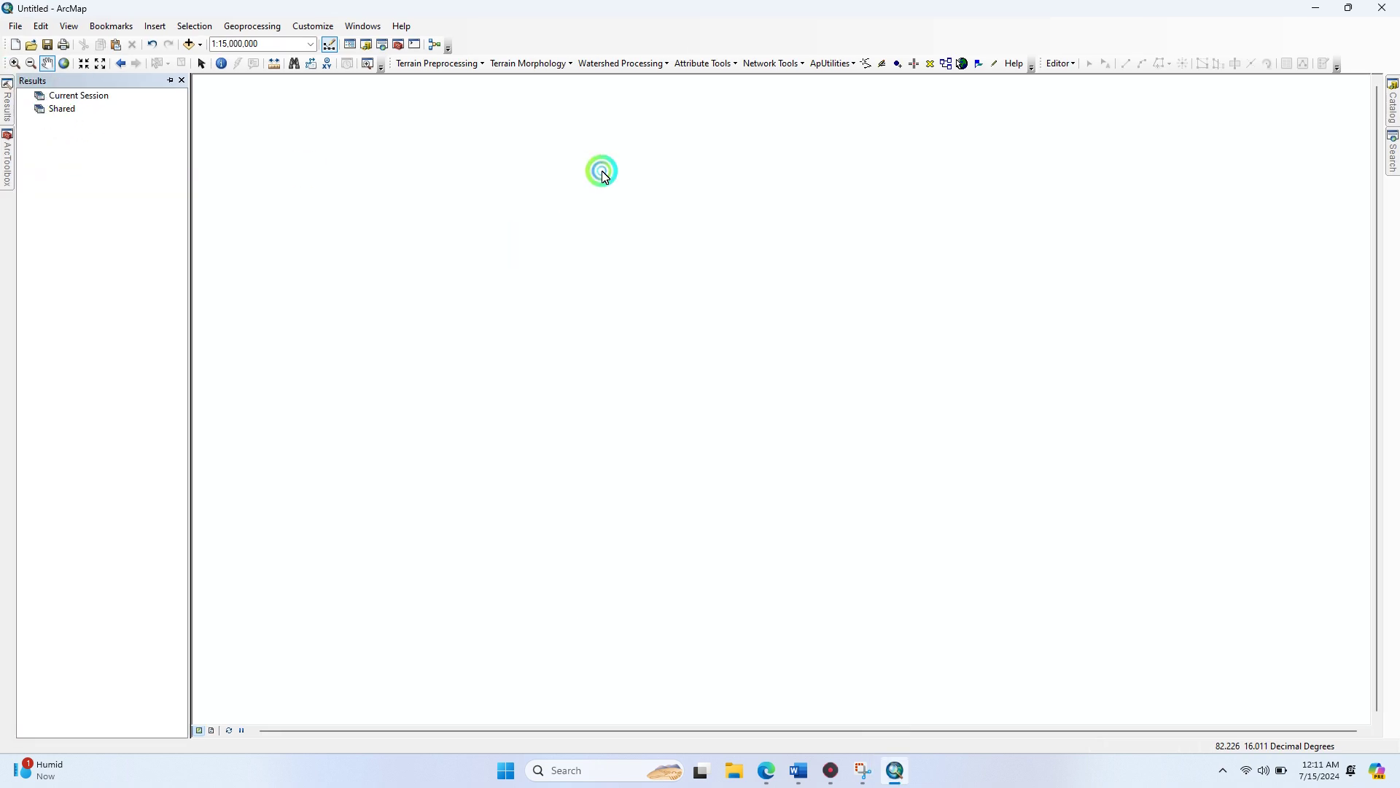
{"action": "scroll", "coordinate": [765, 427], "scroll_direction": "up", "scroll_amount": 2}
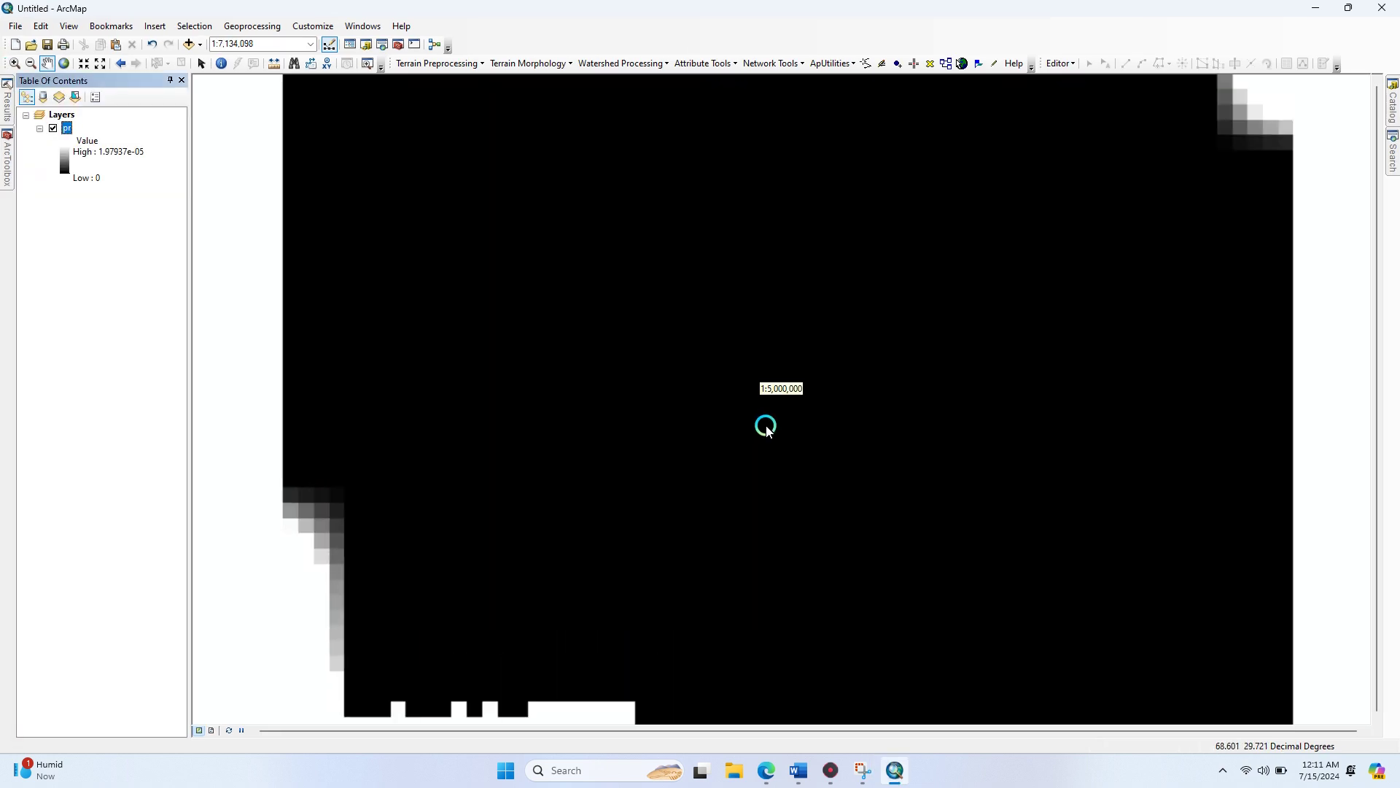
{"action": "scroll", "coordinate": [766, 431], "scroll_direction": "down", "scroll_amount": 2}
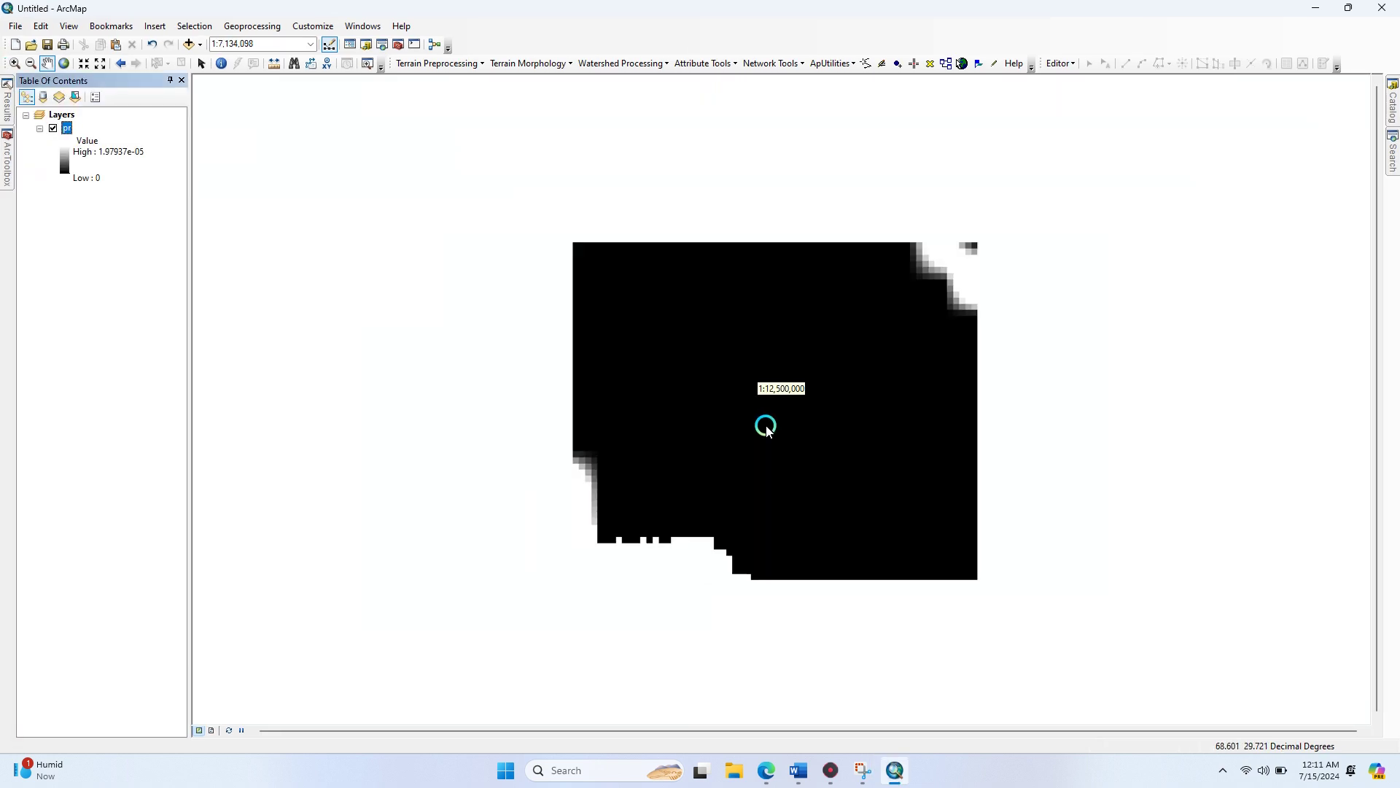
{"action": "left_click", "coordinate": [902, 771]}
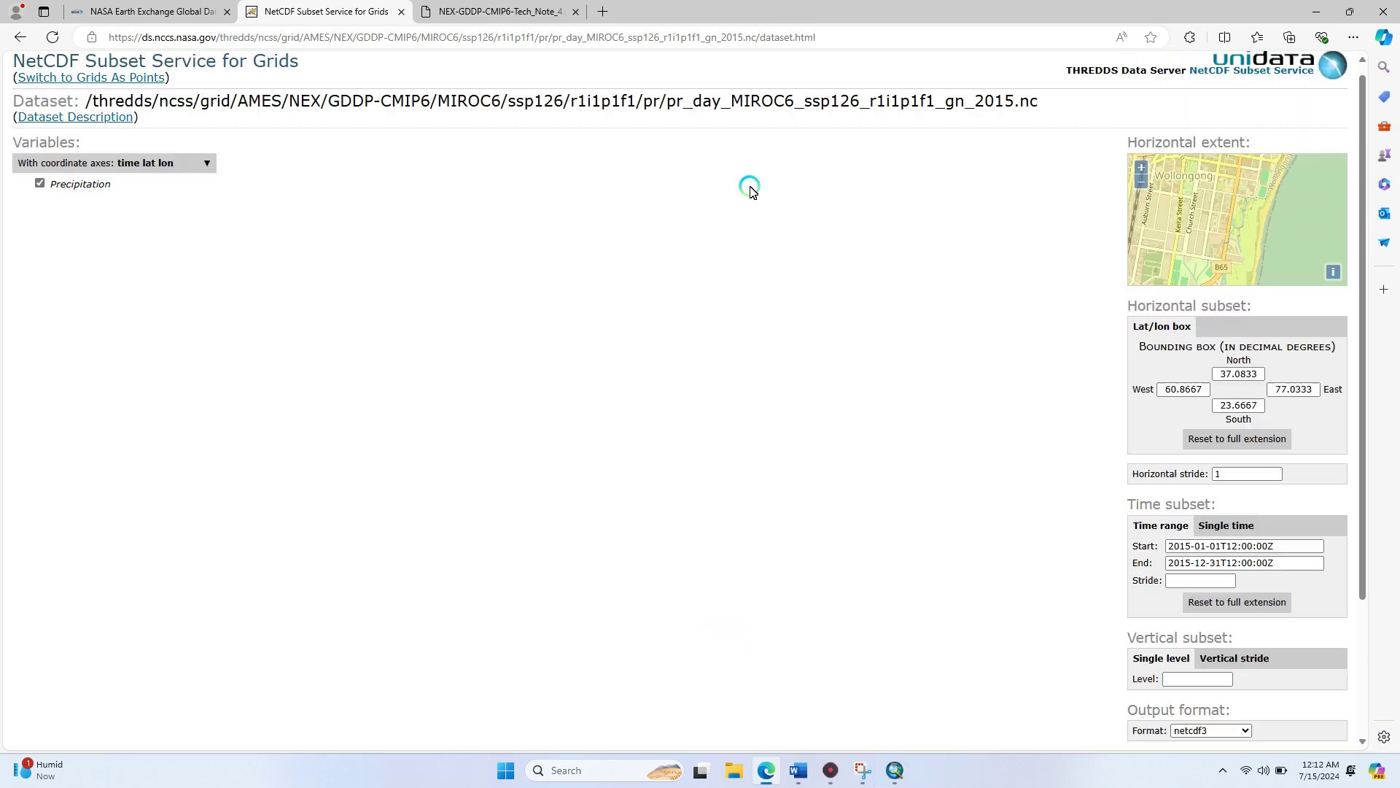
Replace the North bound 37.0833 with 32.3580 copied from Word.
{"action": "left_click", "coordinate": [798, 772]}
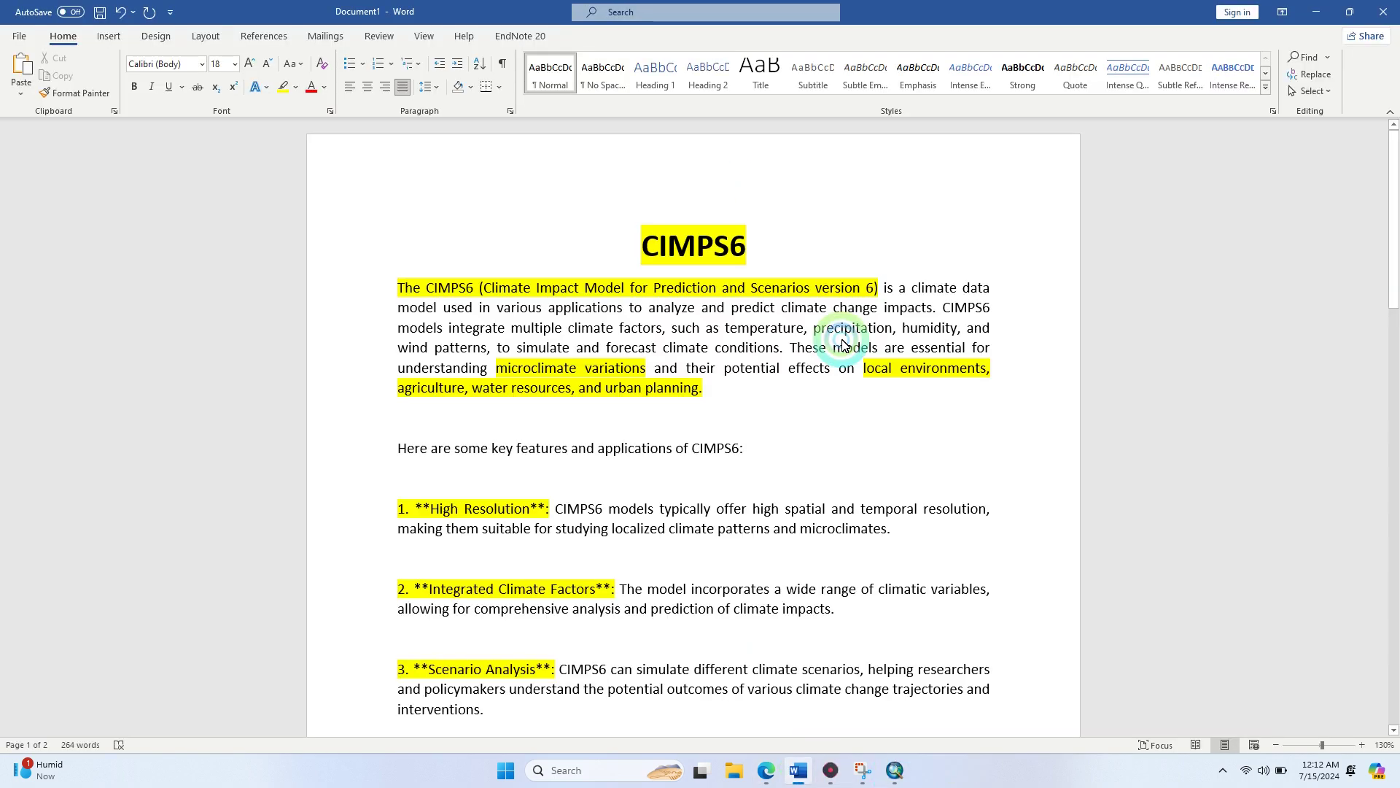
{"action": "scroll", "coordinate": [855, 381], "scroll_direction": "down", "scroll_amount": 10}
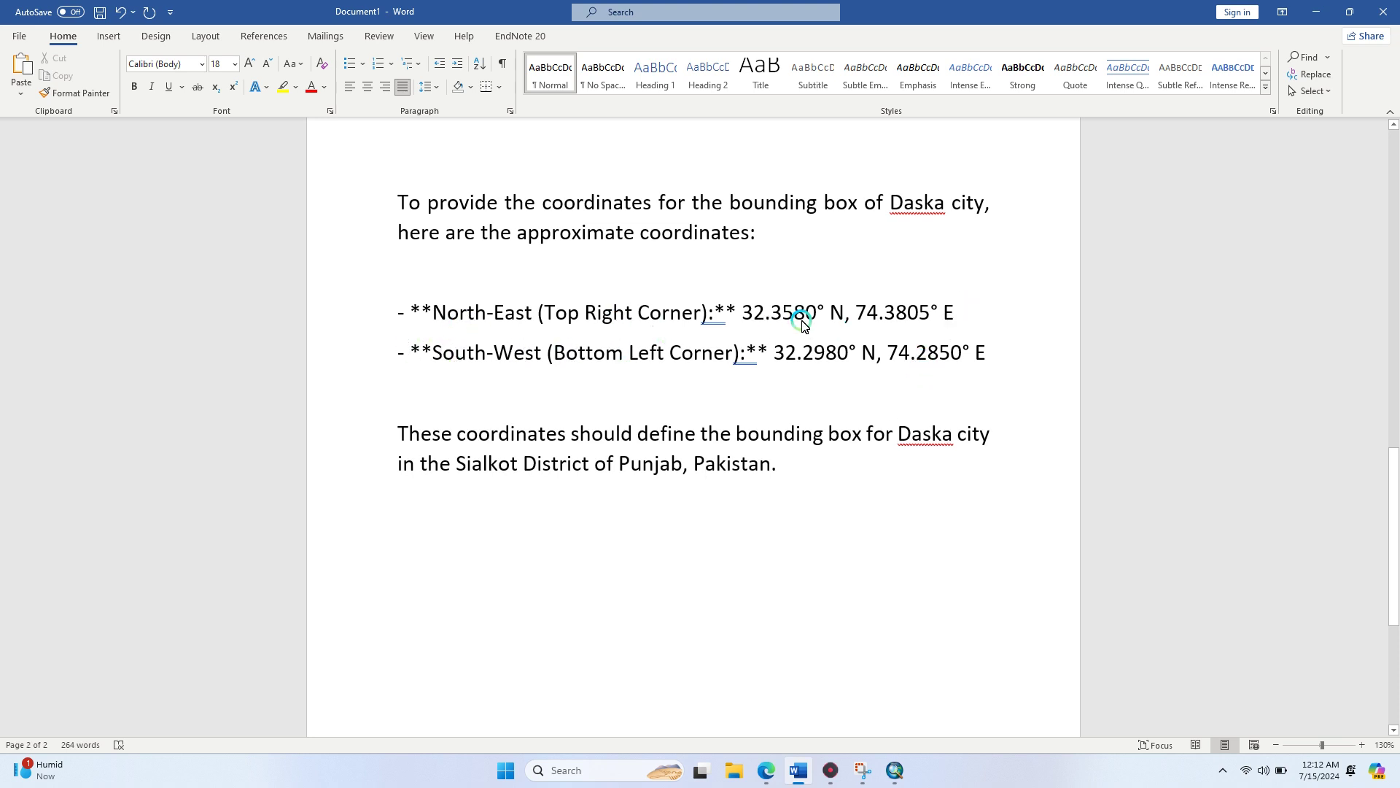
{"action": "left_click_drag", "start_coordinate": [740, 321], "coordinate": [818, 323]}
{"action": "key", "text": "ctrl+c"}
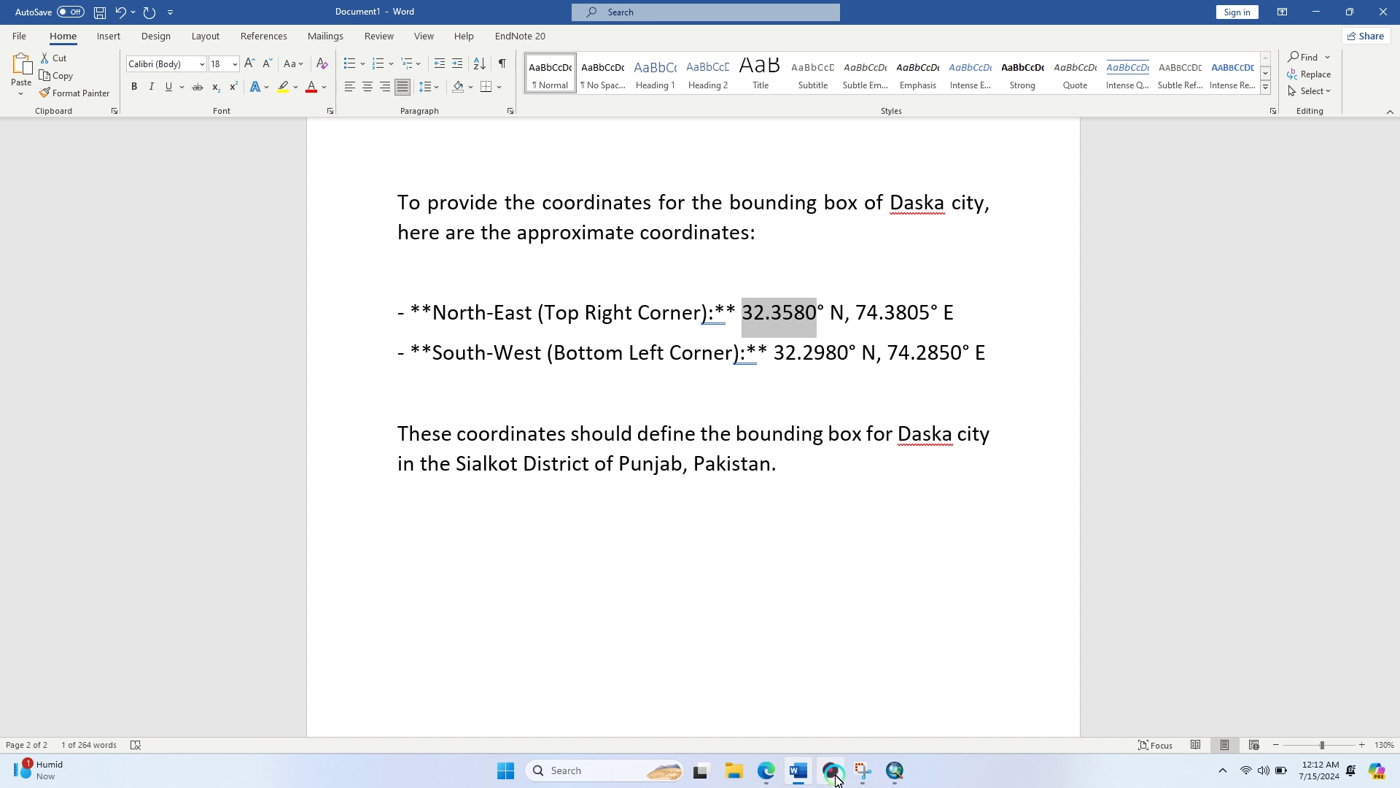
{"action": "left_click", "coordinate": [775, 760]}
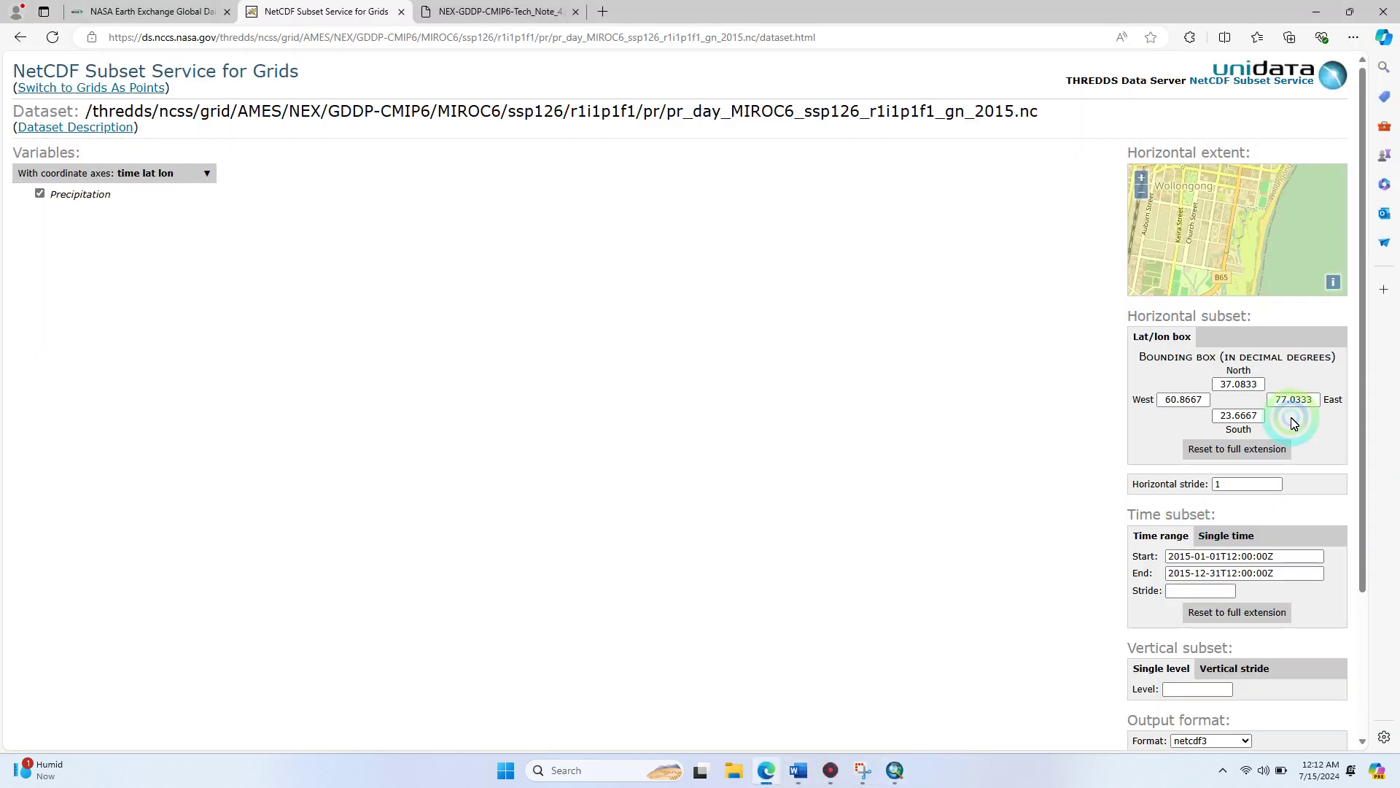
{"action": "left_click", "coordinate": [1244, 391]}
{"action": "left_click_drag", "start_coordinate": [1263, 392], "coordinate": [1207, 388]}
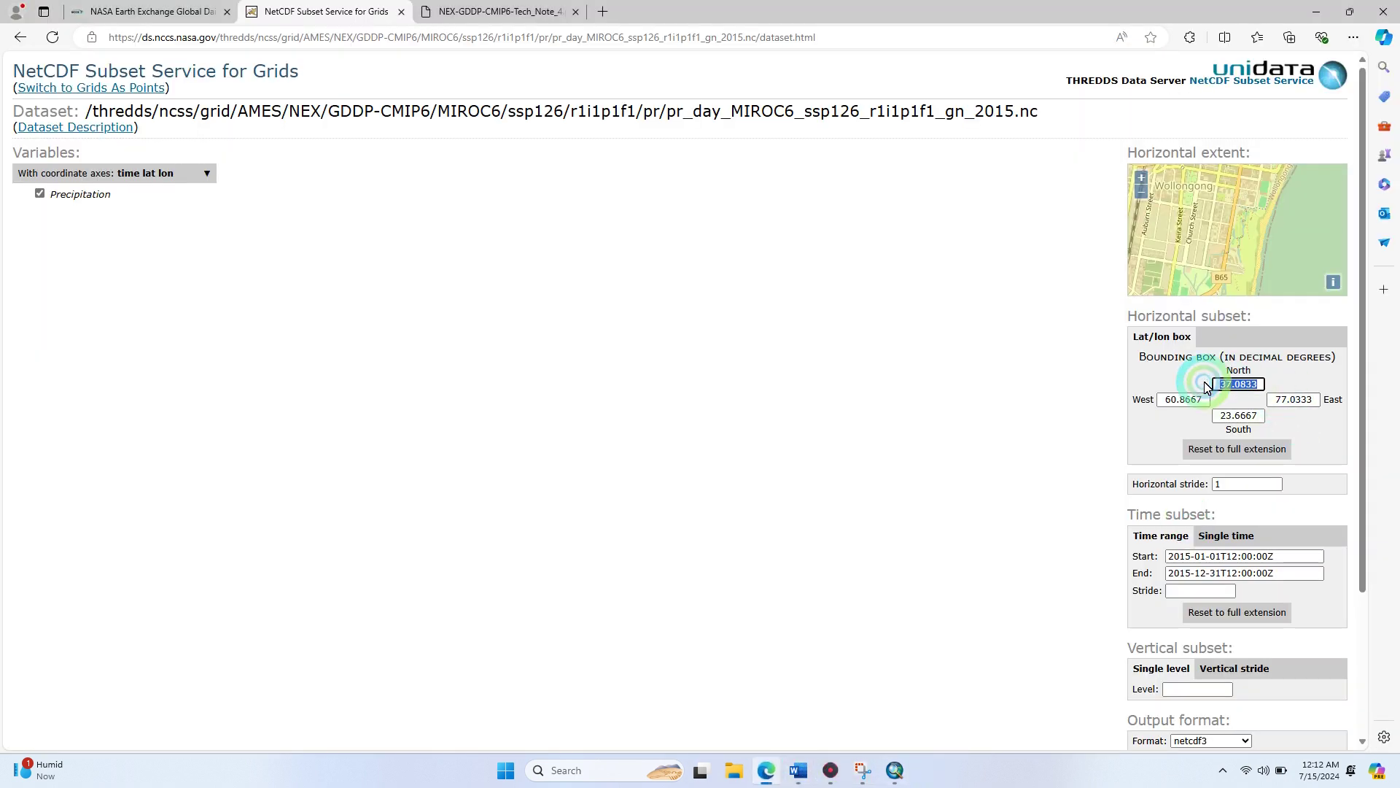
{"action": "key", "text": "ctrl+v"}
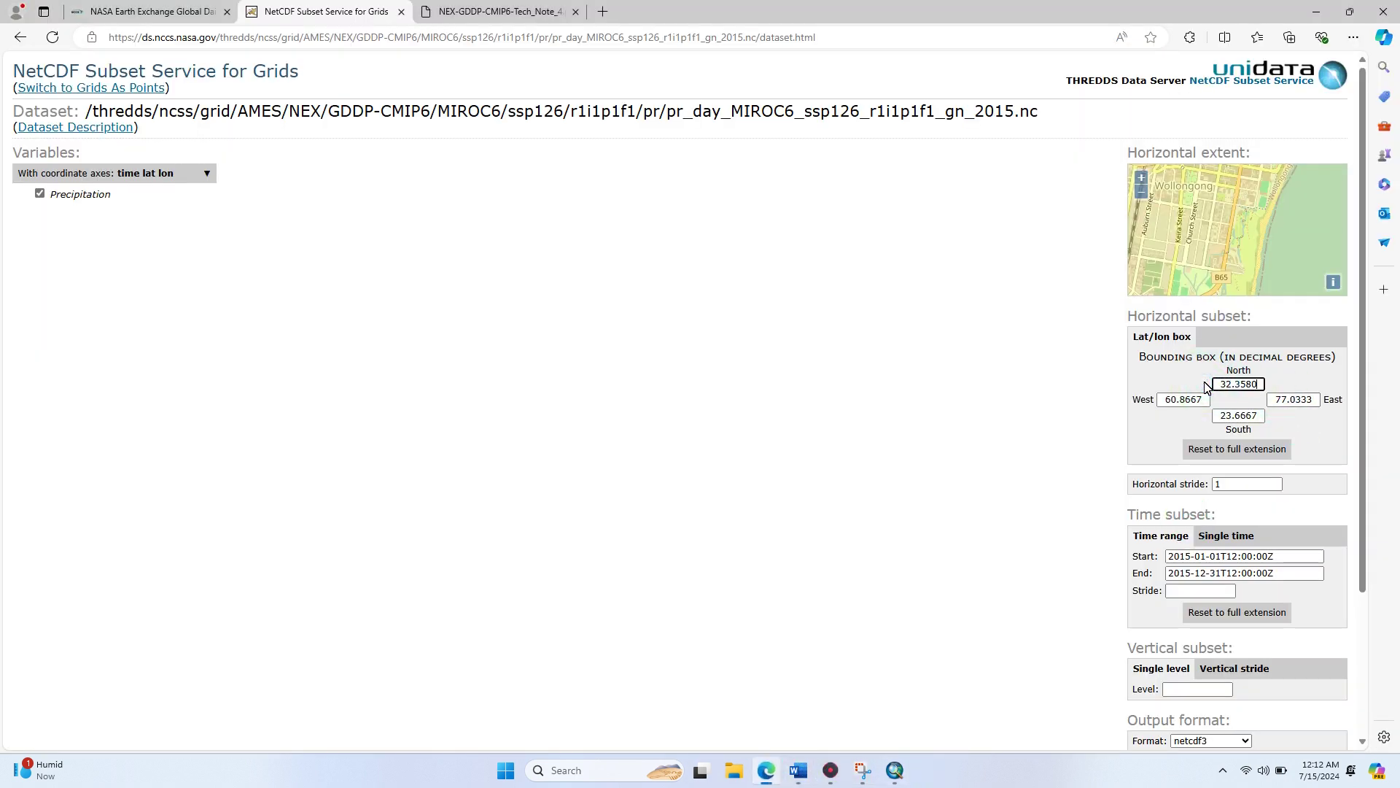
Replace the East bound 77.0333 with 74.3805 copied from Word.
{"action": "left_click", "coordinate": [798, 770]}
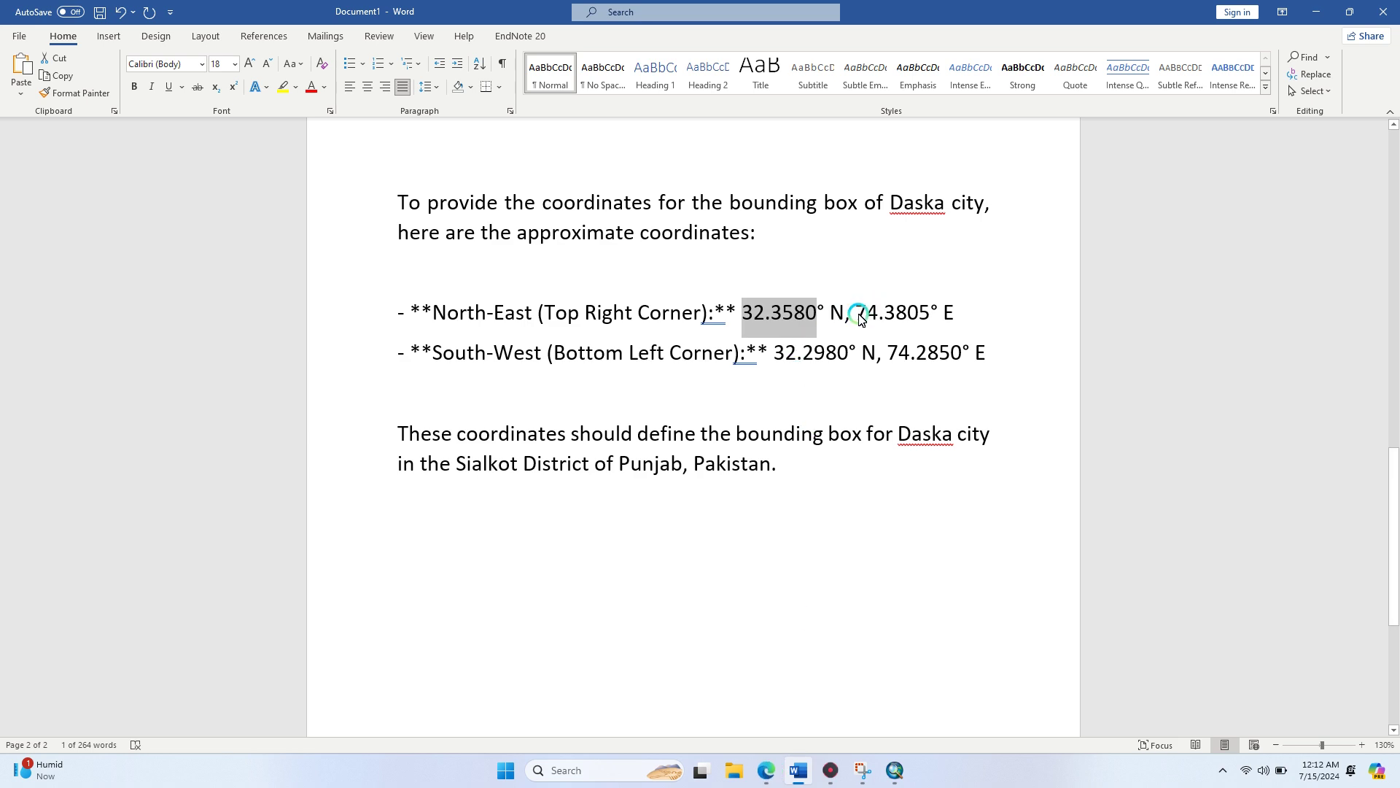
{"action": "left_click_drag", "start_coordinate": [857, 318], "coordinate": [926, 323]}
{"action": "key", "text": "ctrl+c"}
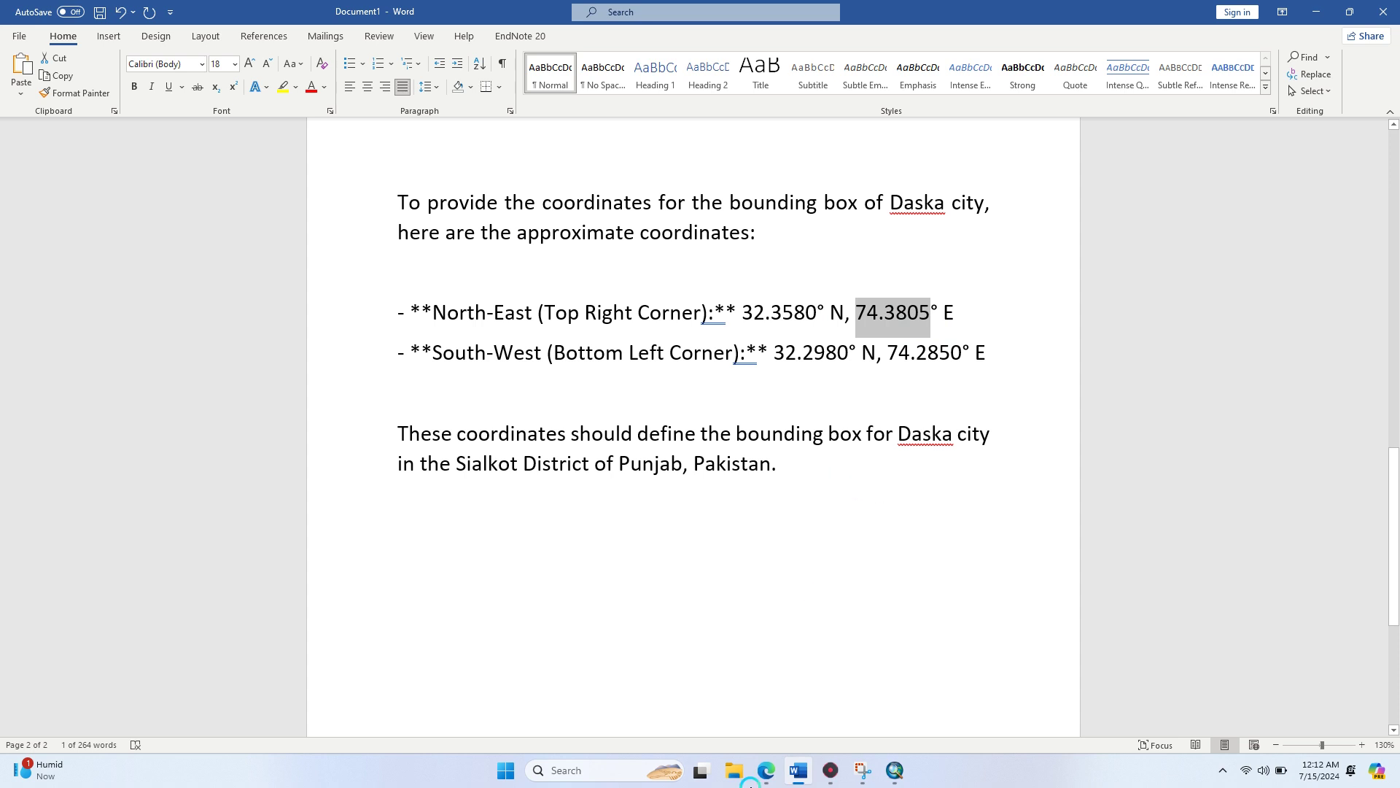
{"action": "left_click", "coordinate": [798, 770]}
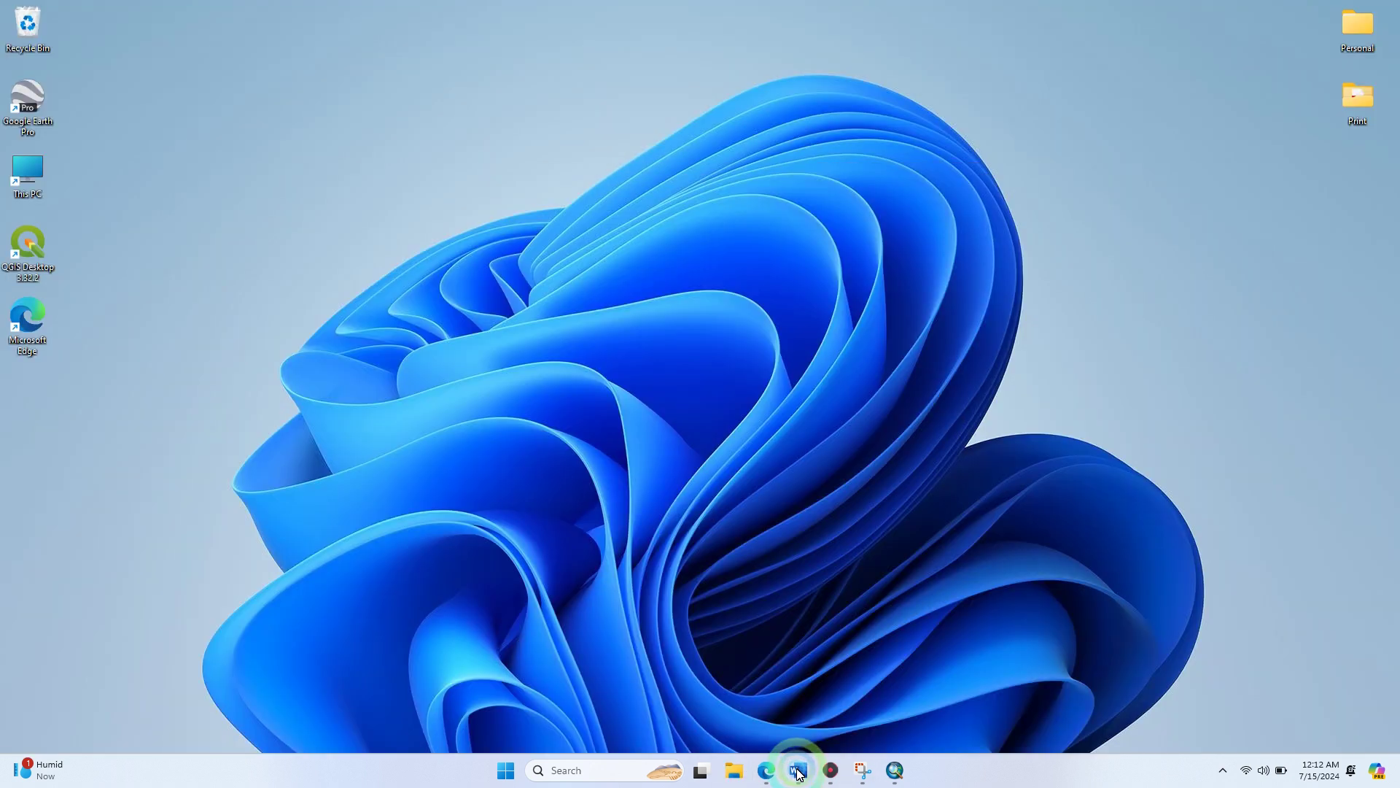
{"action": "left_click", "coordinate": [798, 770]}
{"action": "left_click", "coordinate": [766, 770]}
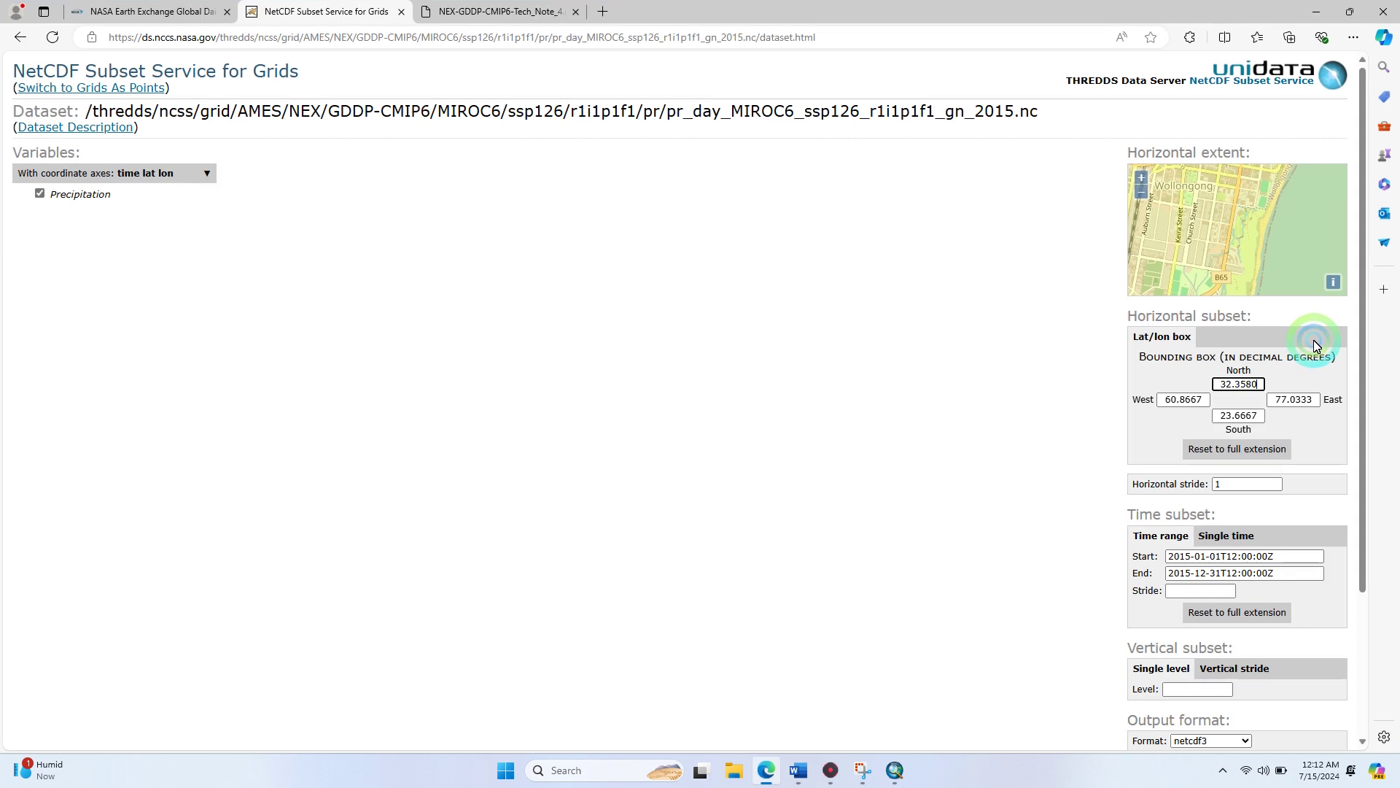
{"action": "left_click_drag", "start_coordinate": [1276, 407], "coordinate": [1344, 397]}
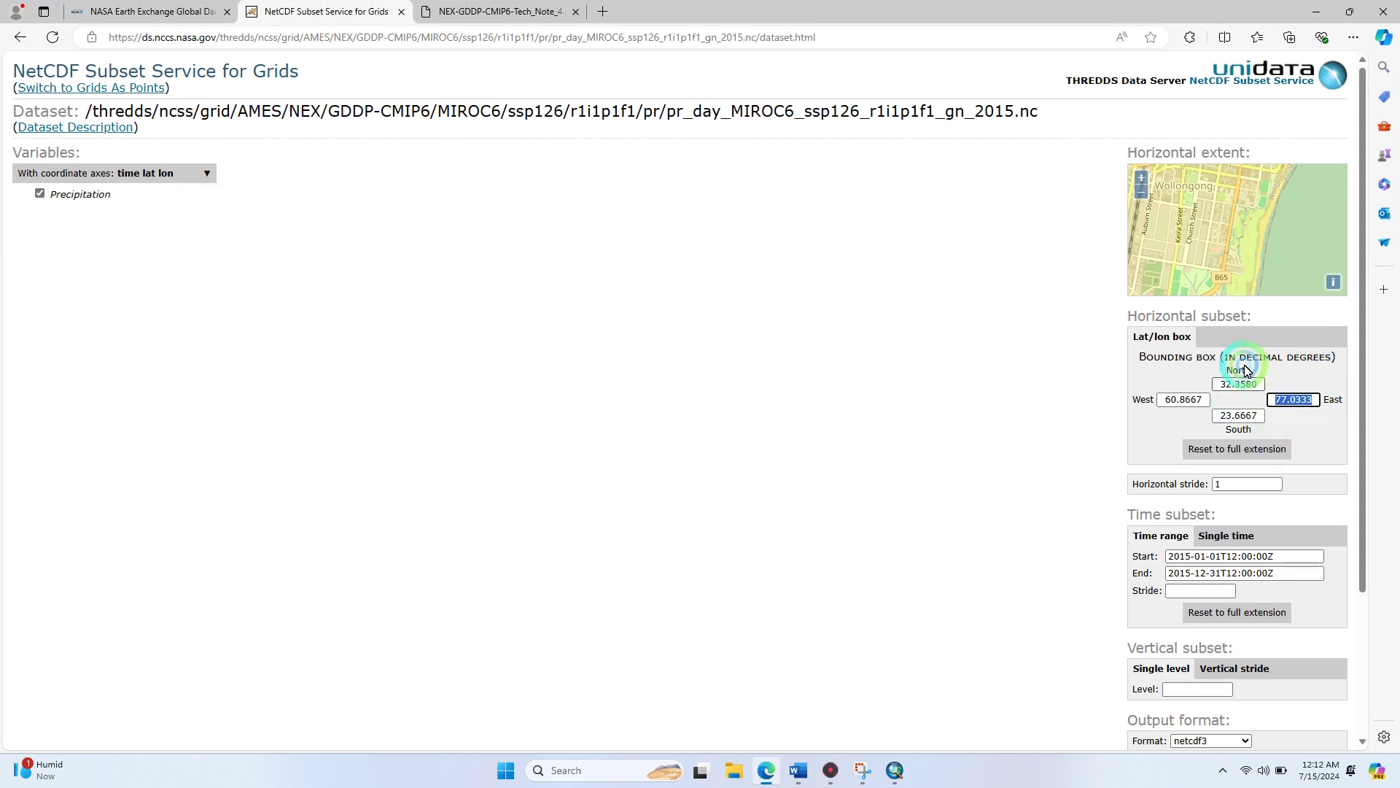
{"action": "key", "text": "ctrl+v"}
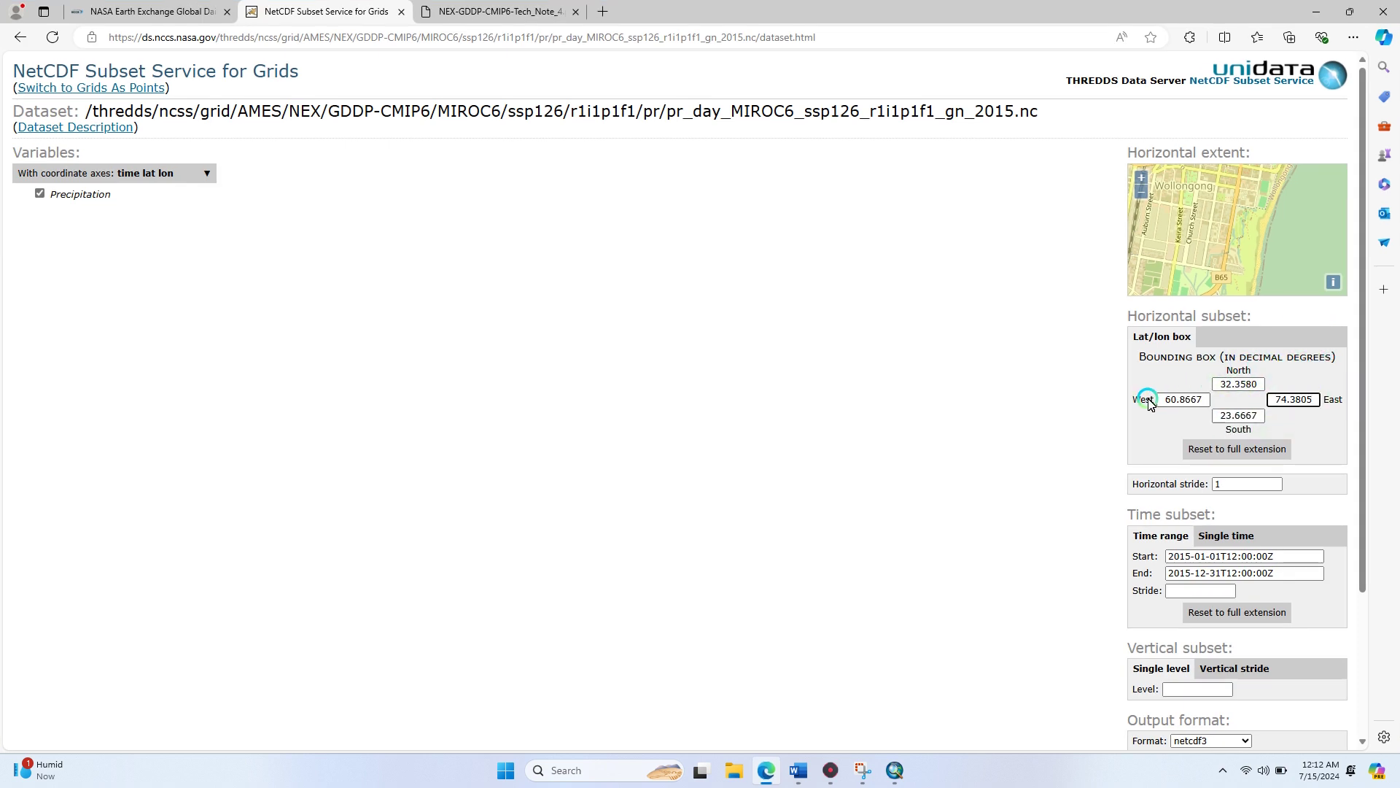
Replace the South bound 23.6667 with 32.2980 copied from Word.
{"action": "left_click", "coordinate": [797, 773]}
{"action": "left_click_drag", "start_coordinate": [776, 357], "coordinate": [846, 359]}
{"action": "key", "text": "ctrl+c"}
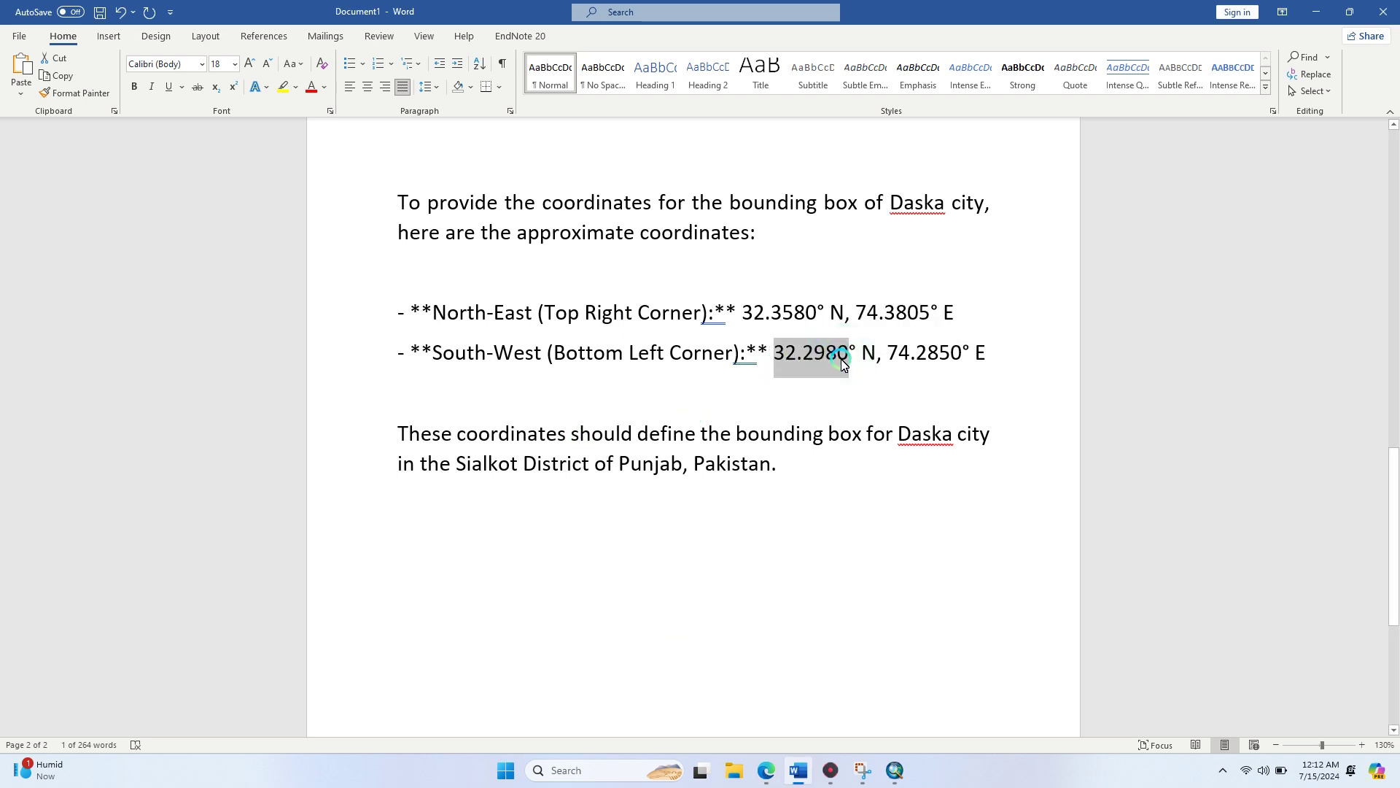
{"action": "left_click", "coordinate": [791, 777]}
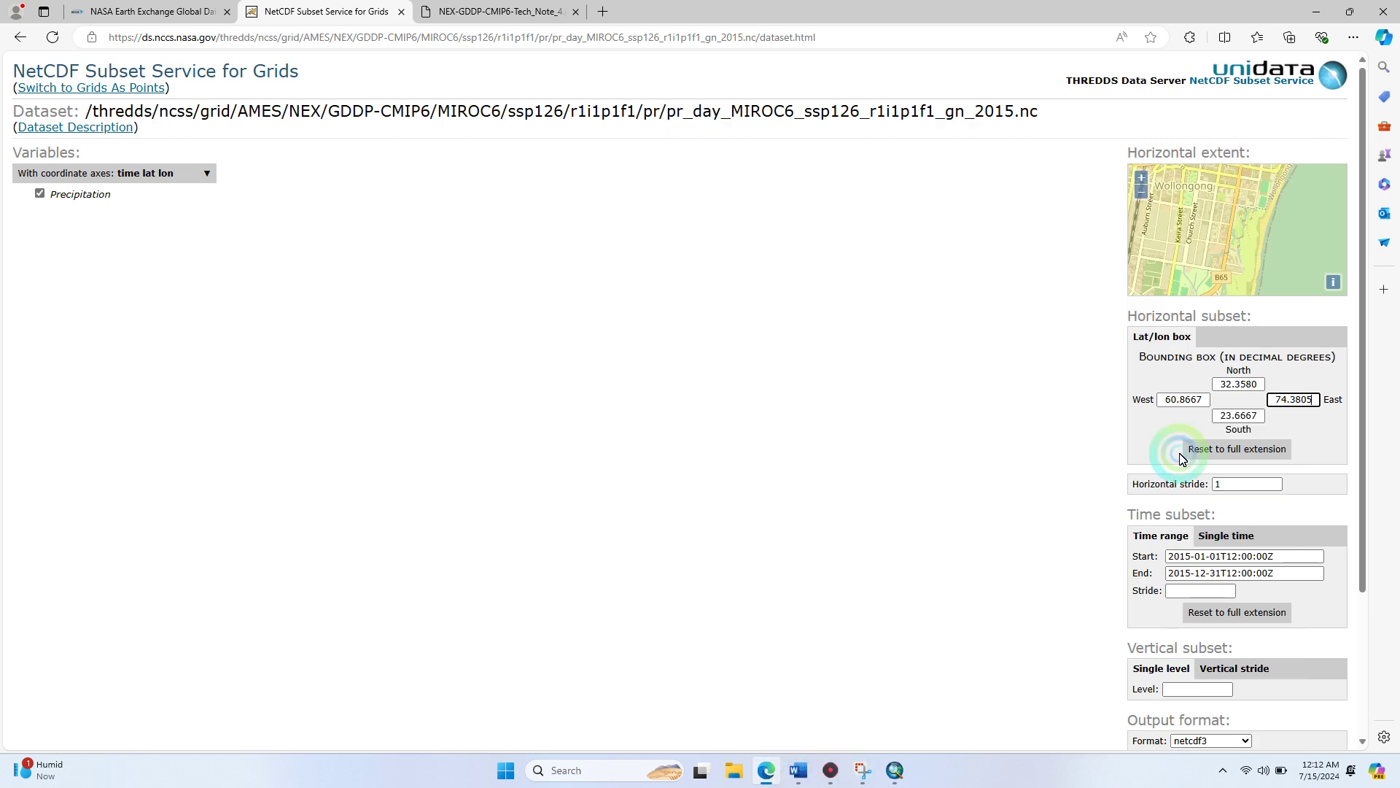
{"action": "left_click", "coordinate": [1223, 417]}
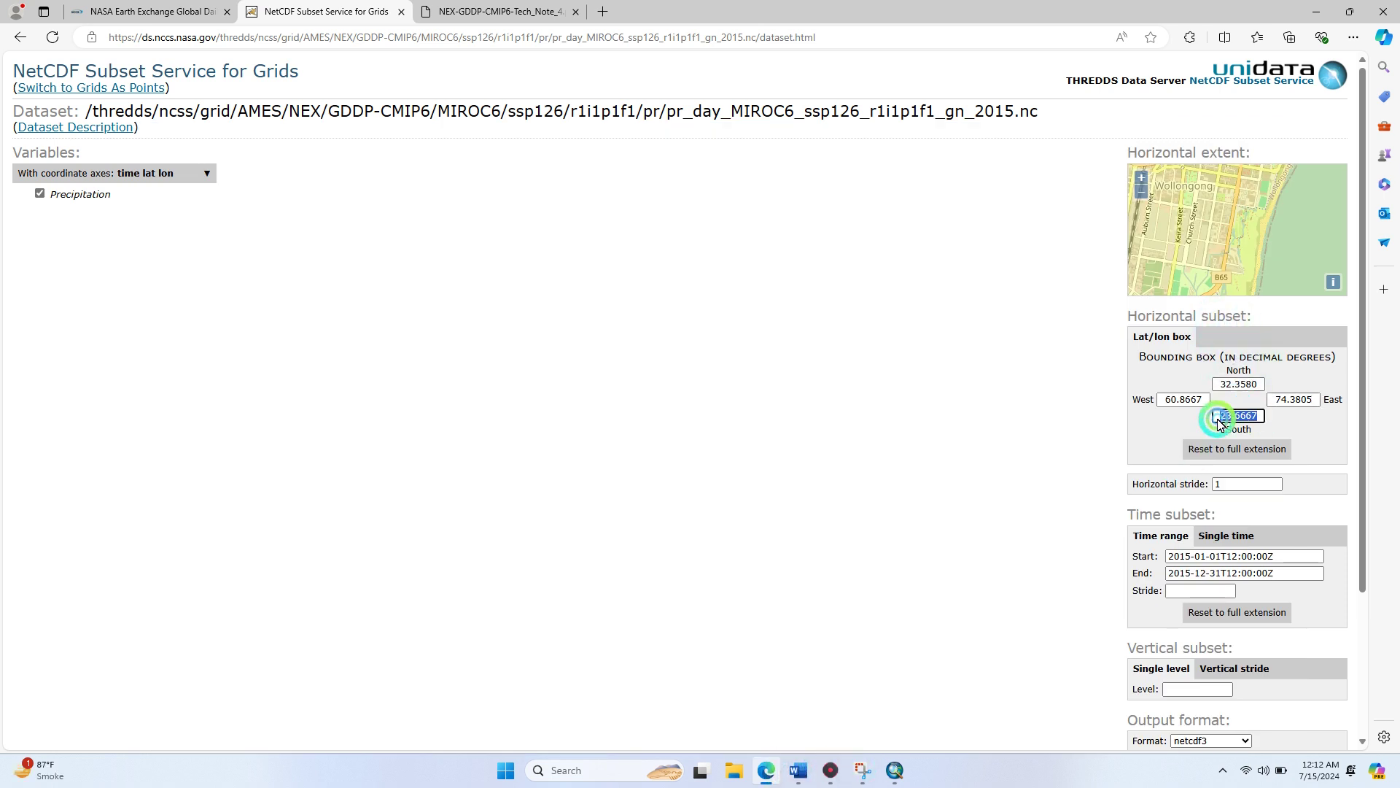
{"action": "key", "text": "ctrl+a"}
{"action": "key", "text": "ctrl+v"}
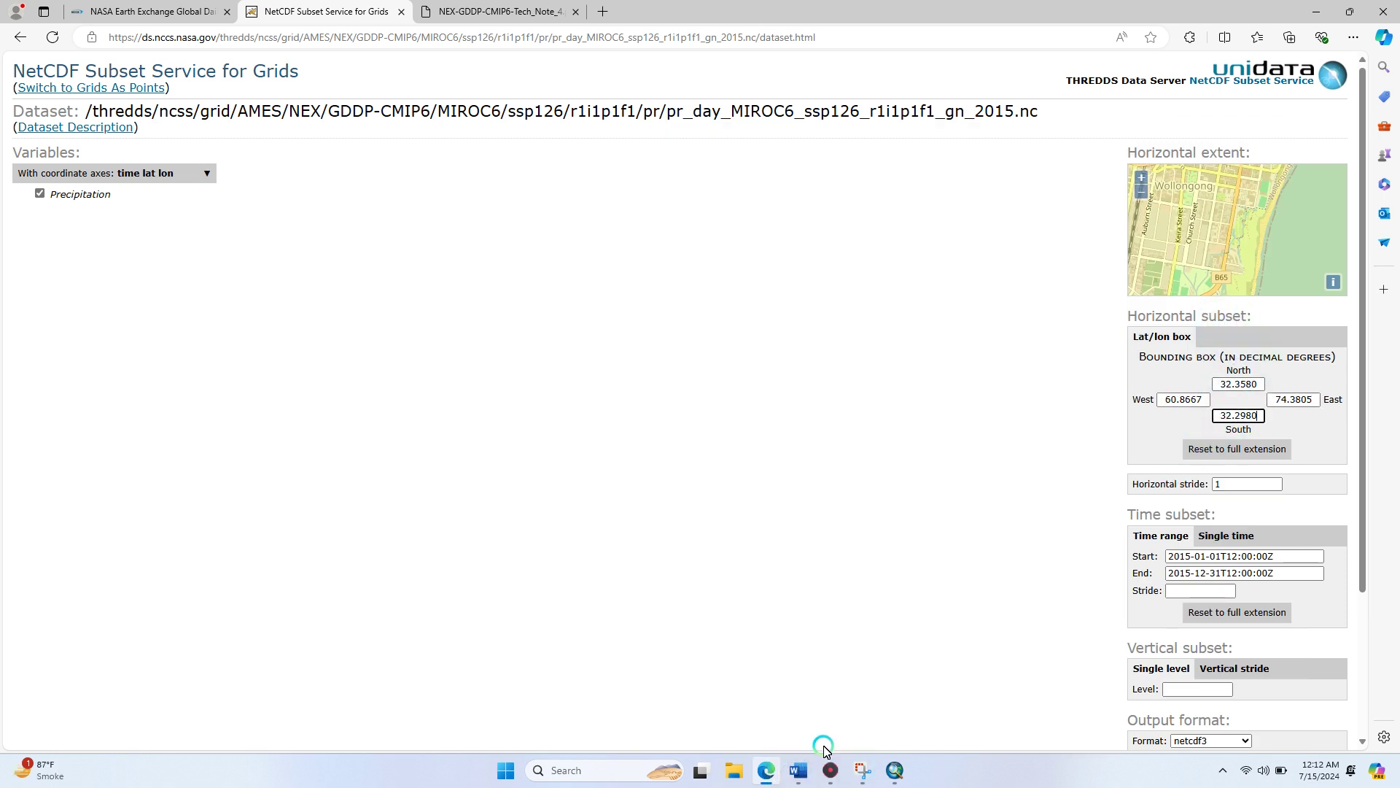
Replace the West bound 60.8667 with 74.2850 copied from Word.
{"action": "left_click", "coordinate": [798, 773]}
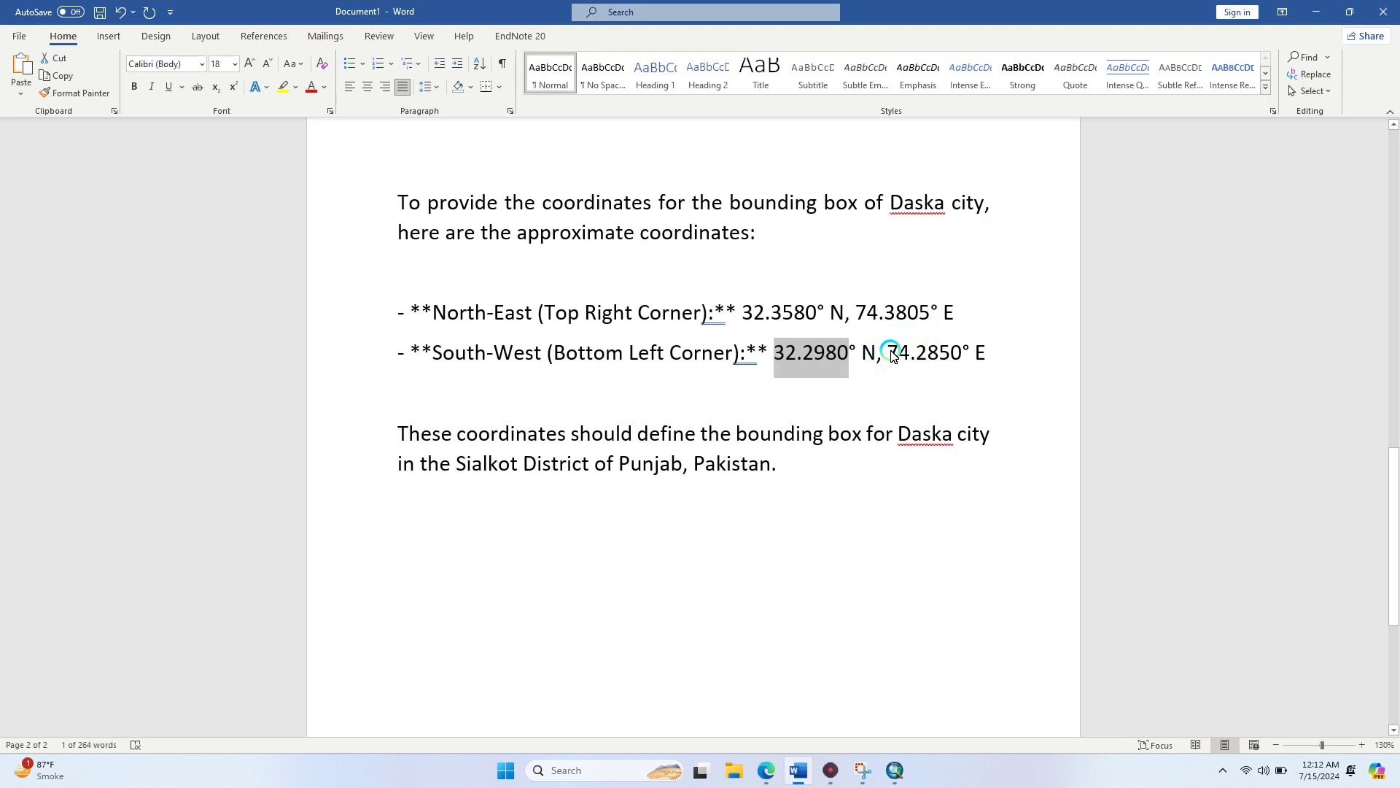
{"action": "left_click_drag", "start_coordinate": [889, 354], "coordinate": [959, 364]}
{"action": "key", "text": "ctrl+c"}
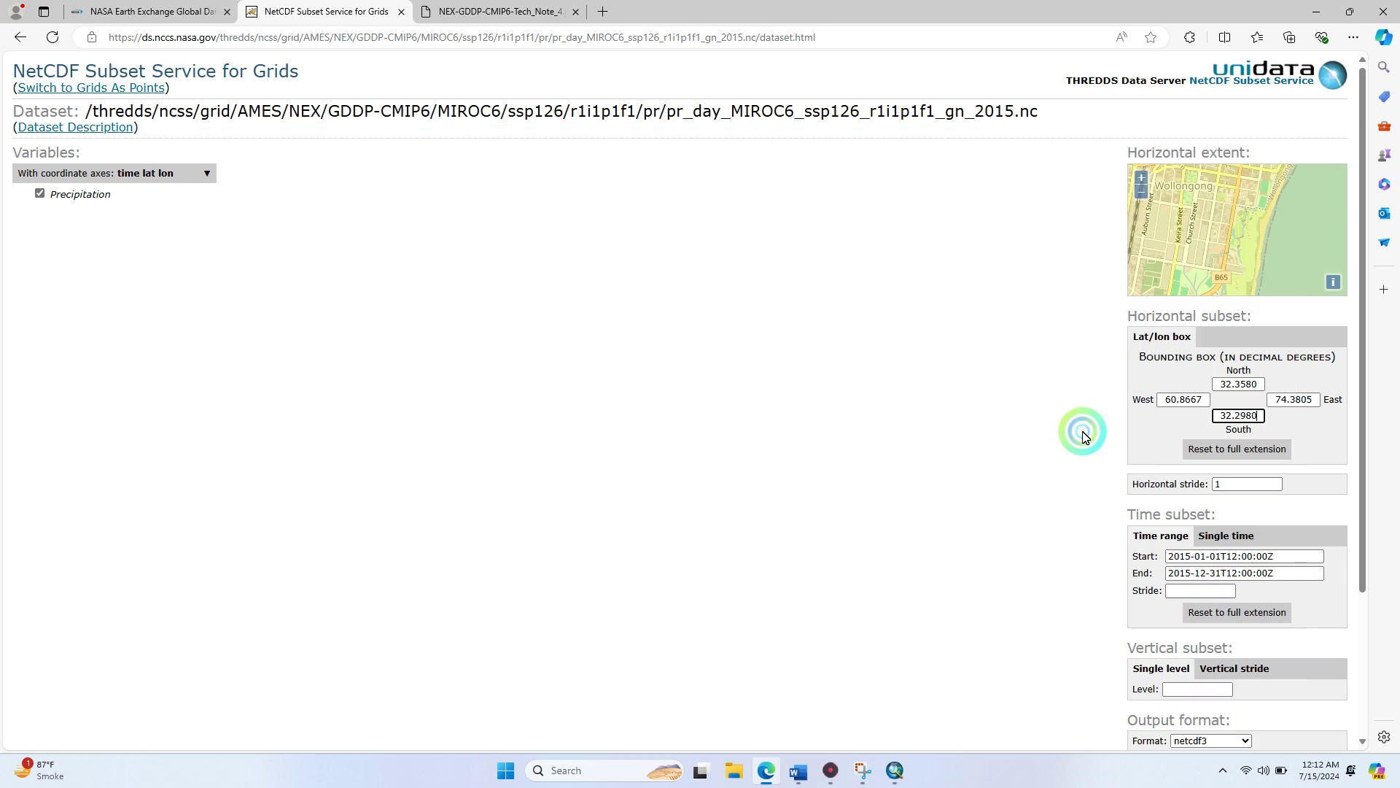
{"action": "left_click", "coordinate": [765, 770]}
{"action": "left_click", "coordinate": [1207, 403]}
{"action": "left_click_drag", "start_coordinate": [1207, 403], "coordinate": [1148, 405]}
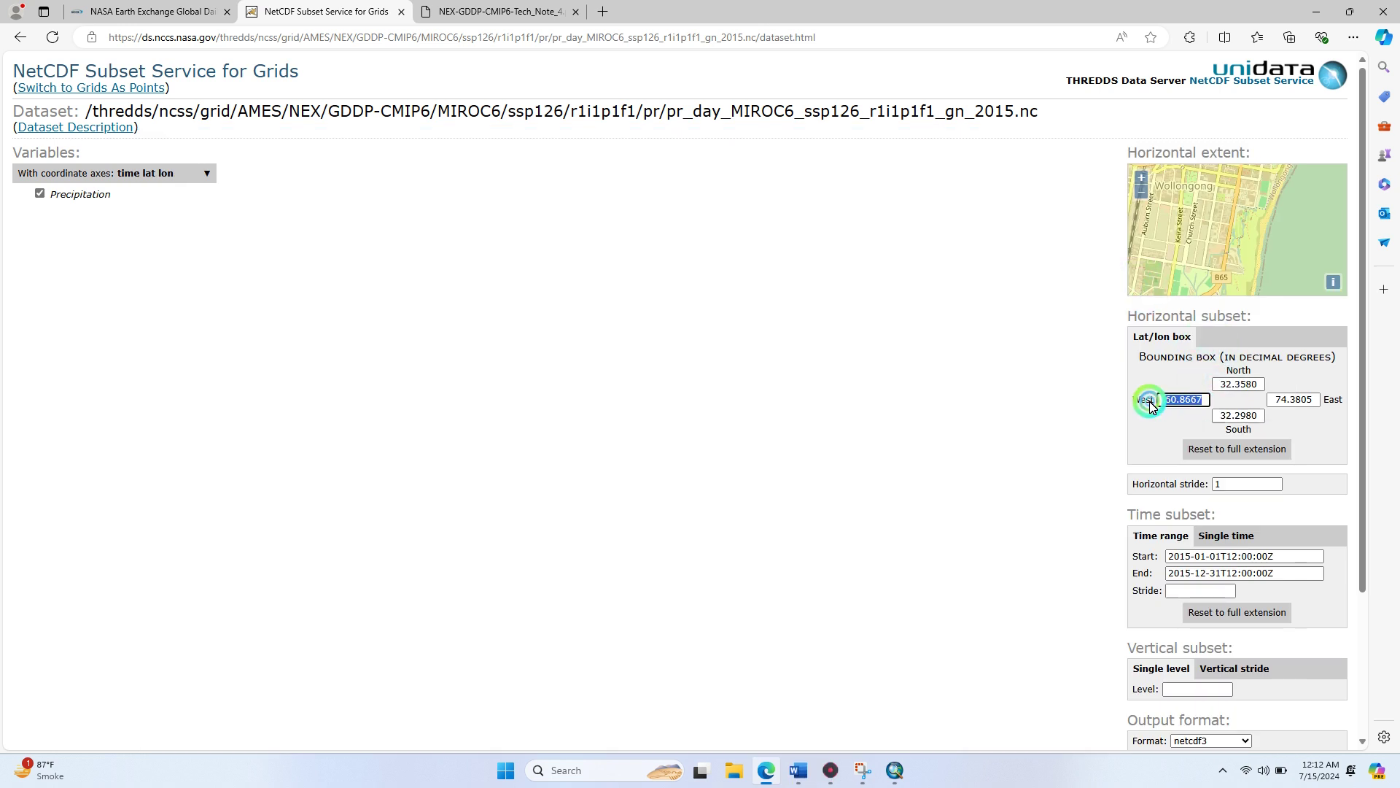
{"action": "key", "text": "ctrl+v"}
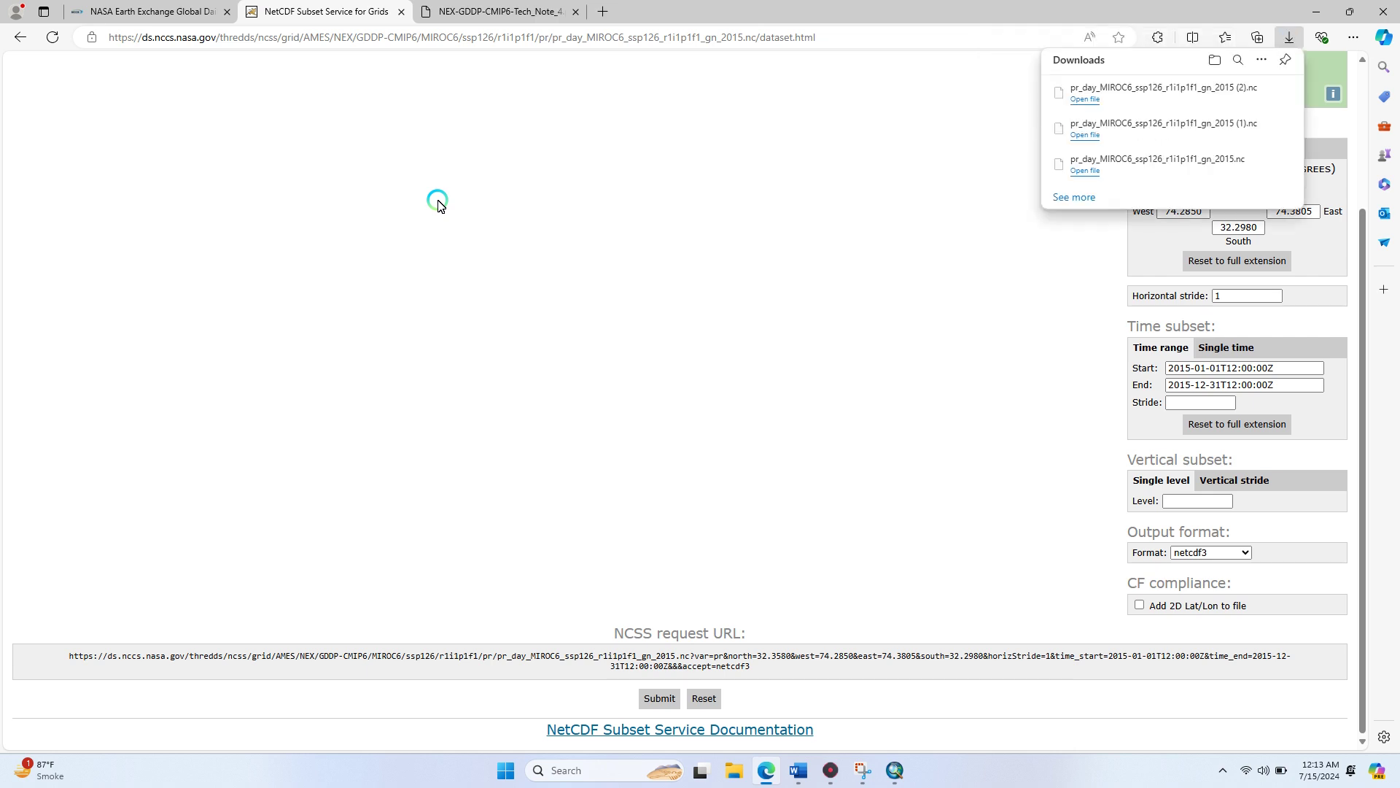
Drag the downloaded pr_day_MIROC6_ssp126_r1i1p1f1_gn_2015 (2).nc file toward ArcMap.
{"action": "left_click_drag", "start_coordinate": [1144, 88], "coordinate": [121, 222]}
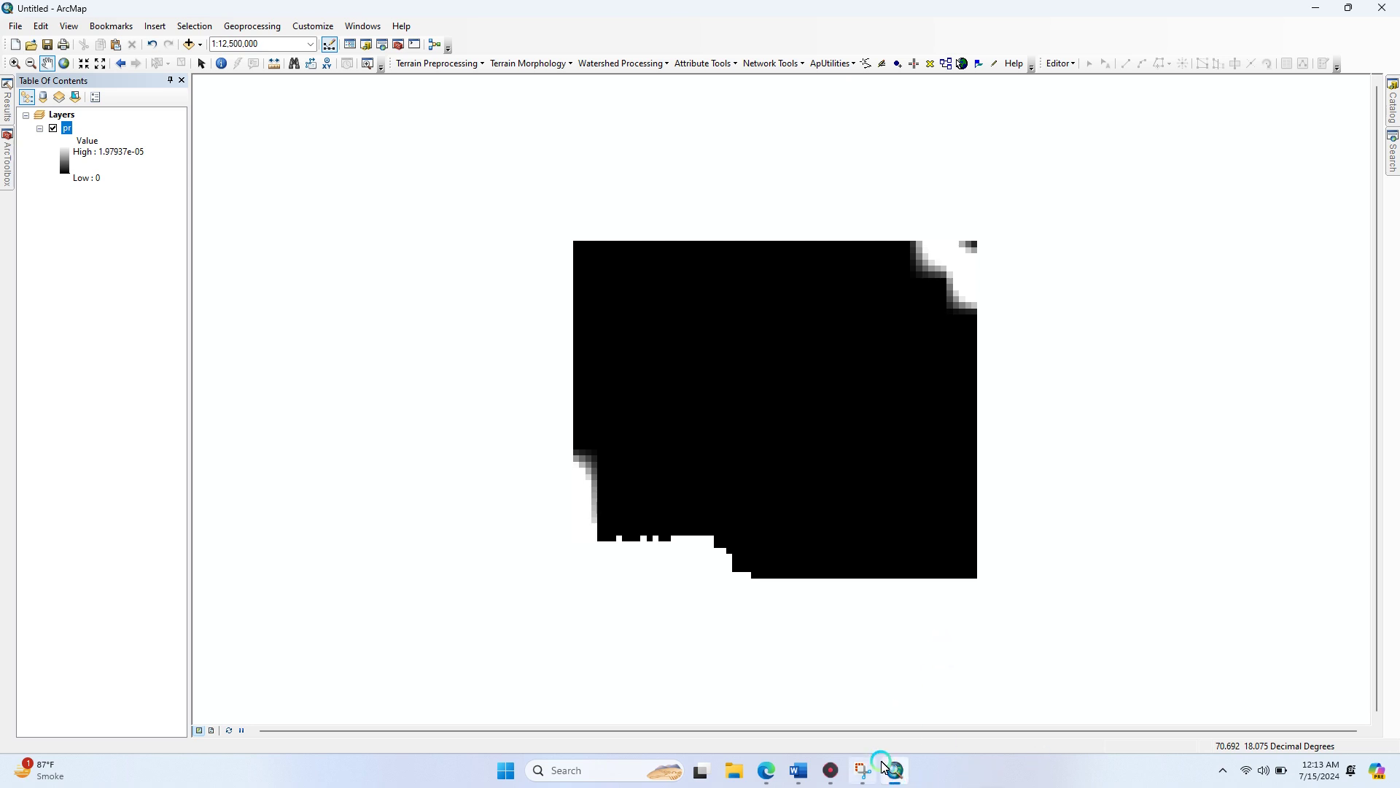
Bring ArcMap forward showing the pr raster (0 to 1.97937e-05), hiding the Word coordinates document.
{"action": "left_click", "coordinate": [922, 771]}
{"action": "mouse_move", "coordinate": [798, 771]}
{"action": "left_click", "coordinate": [803, 693]}
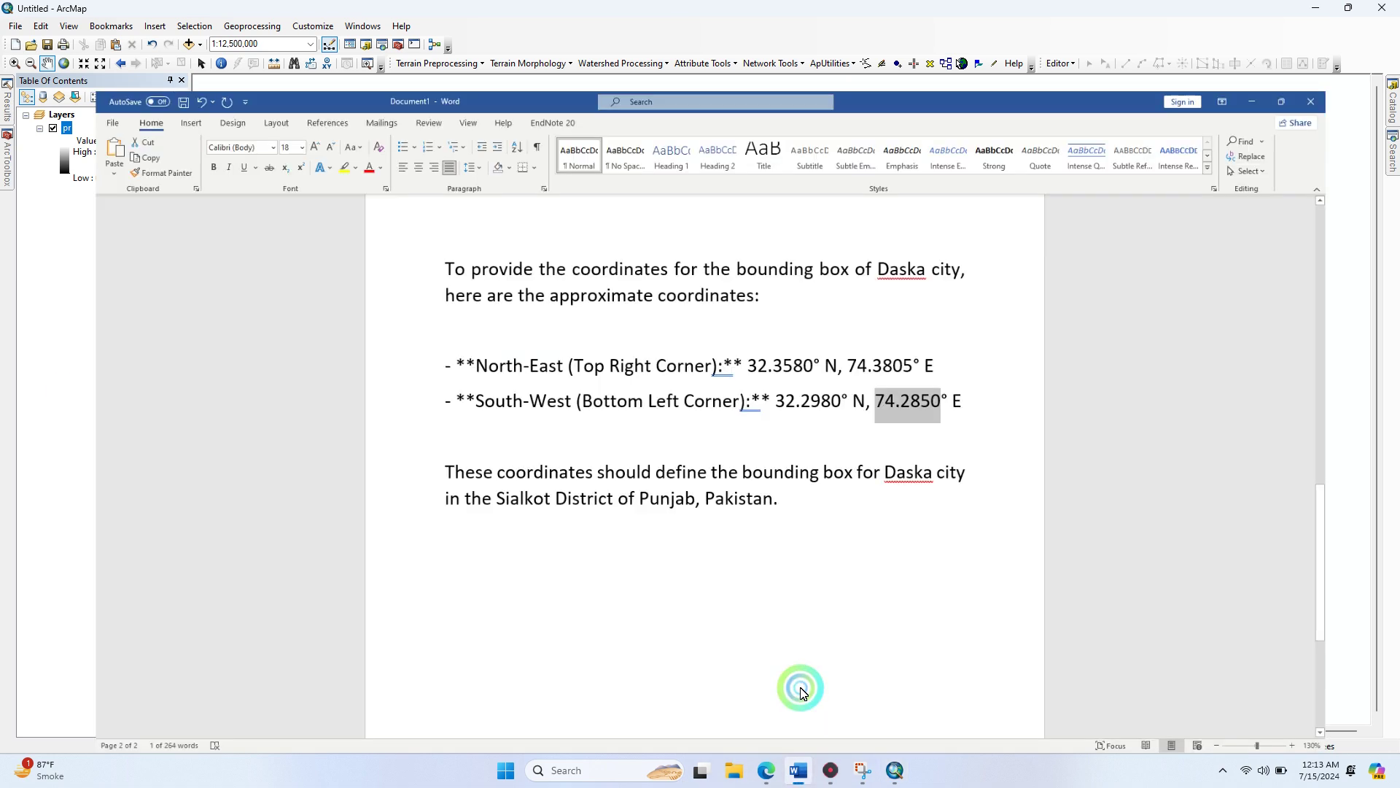
{"action": "left_click", "coordinate": [840, 436]}
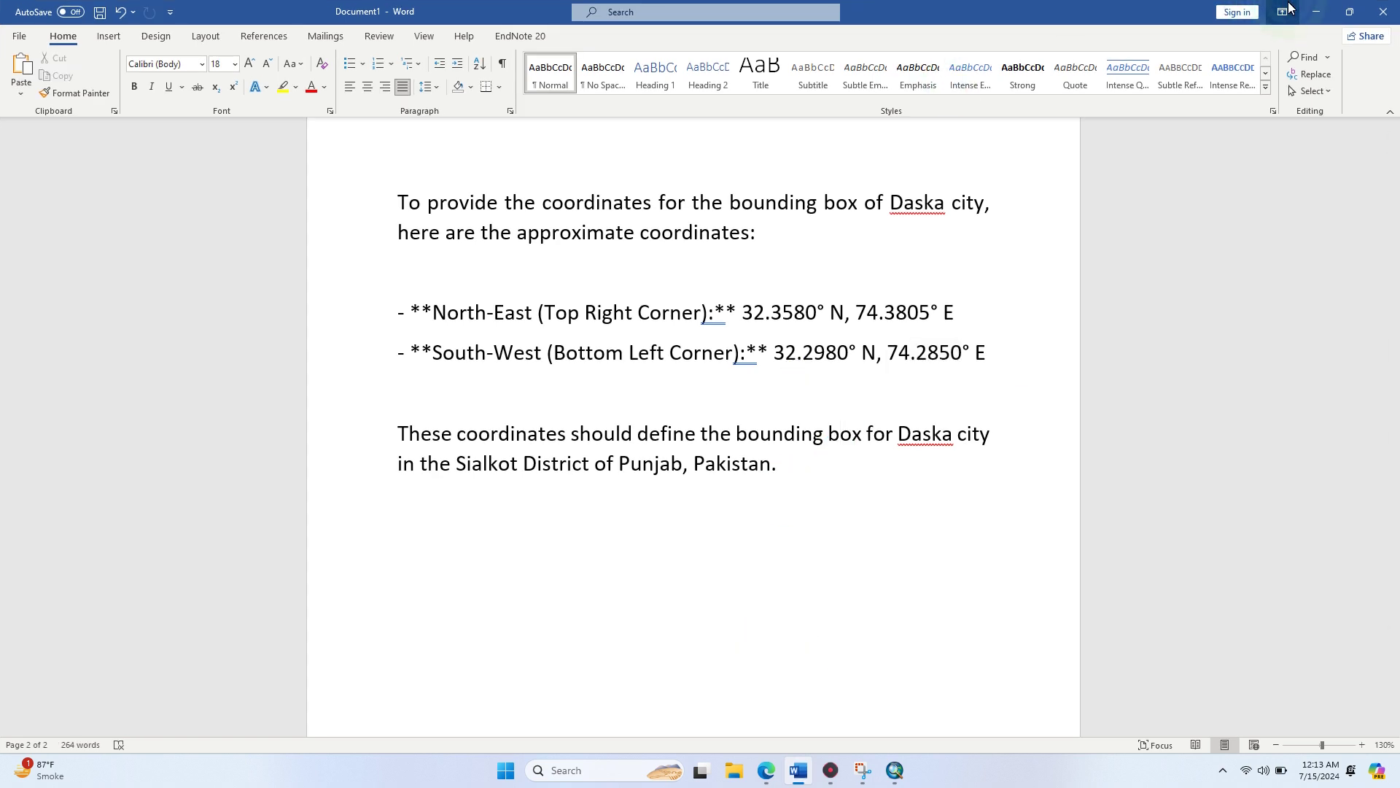
{"action": "left_click", "coordinate": [1315, 10]}
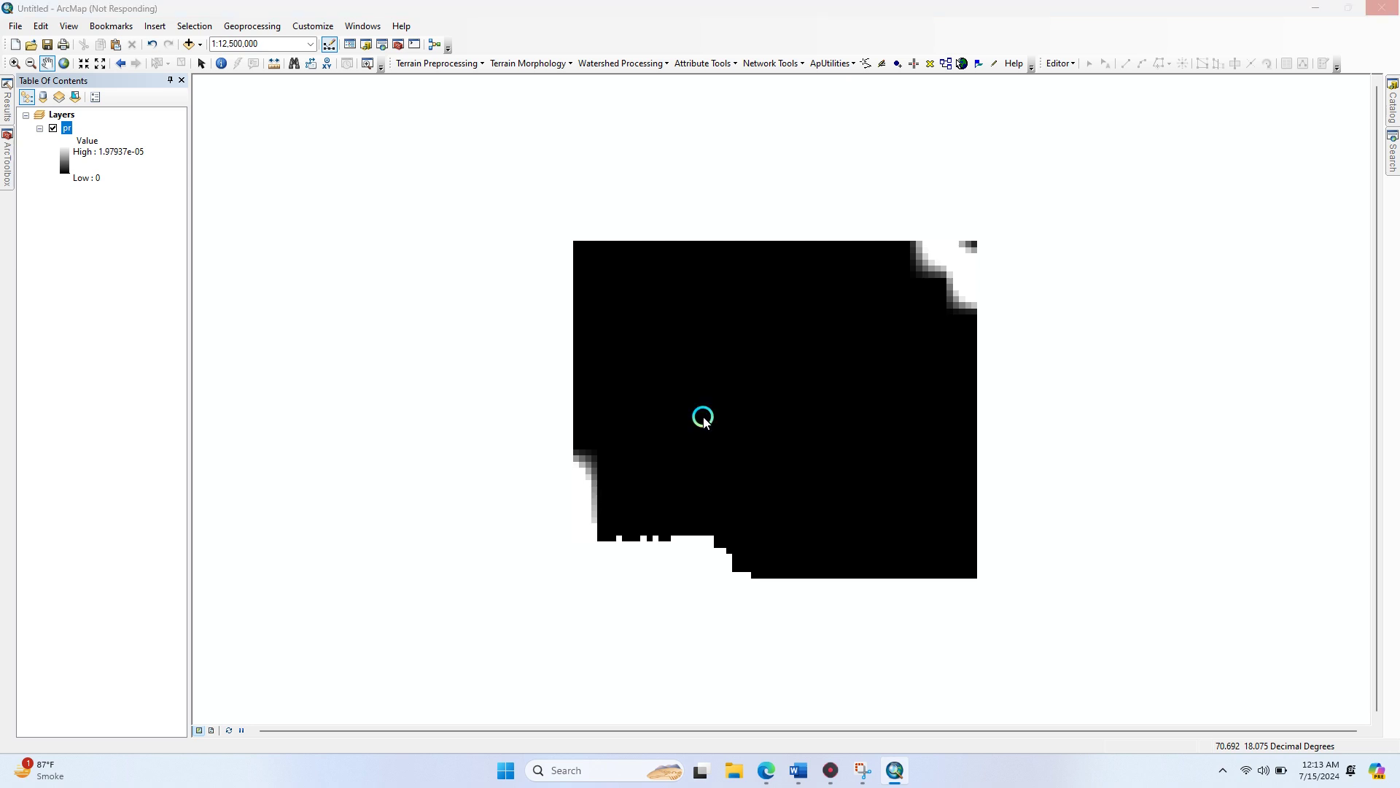
End the frozen ArcMap (32 bit) process in Task Manager and minimize Task Manager.
{"action": "key", "text": "ctrl+shift+Escape"}
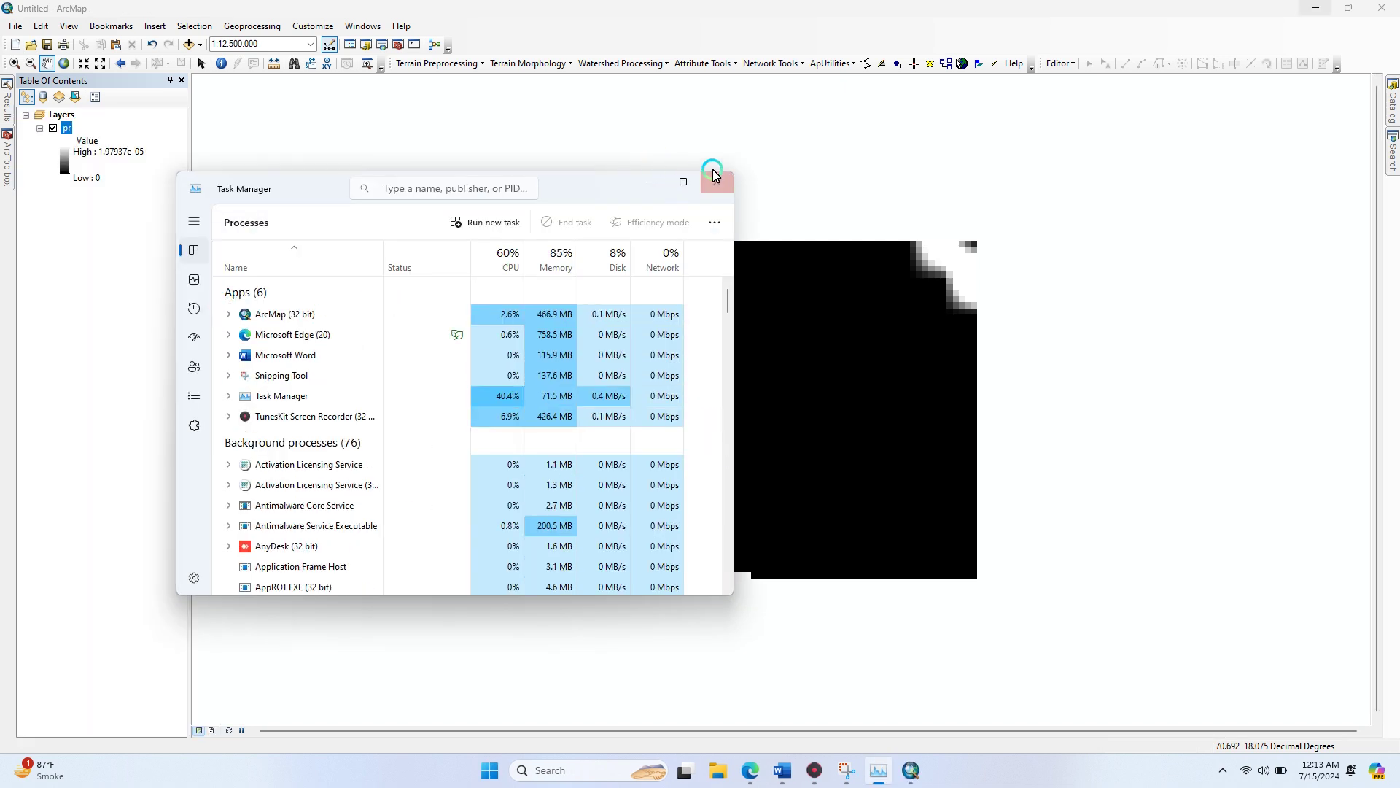
{"action": "left_click", "coordinate": [276, 315]}
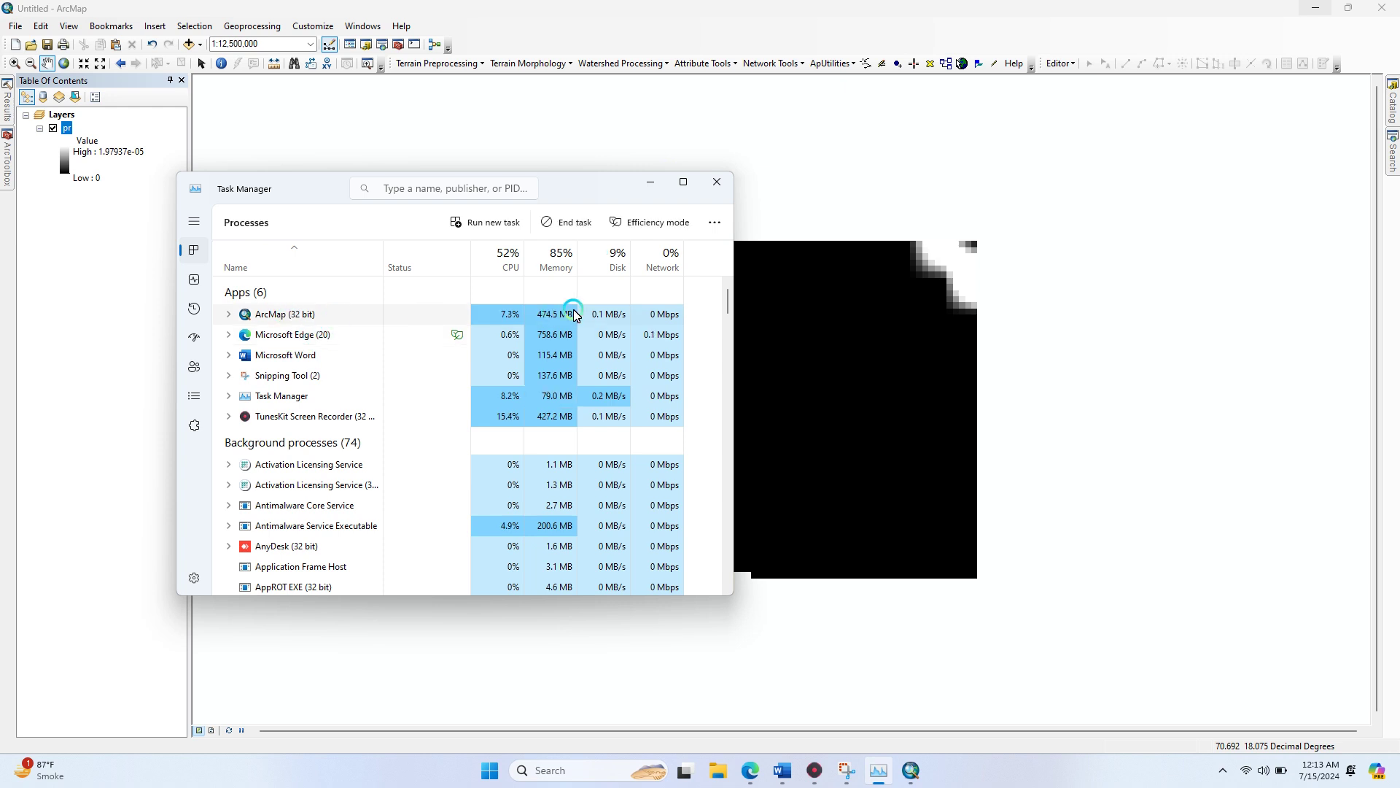
{"action": "right_click", "coordinate": [280, 315]}
{"action": "left_click", "coordinate": [361, 339]}
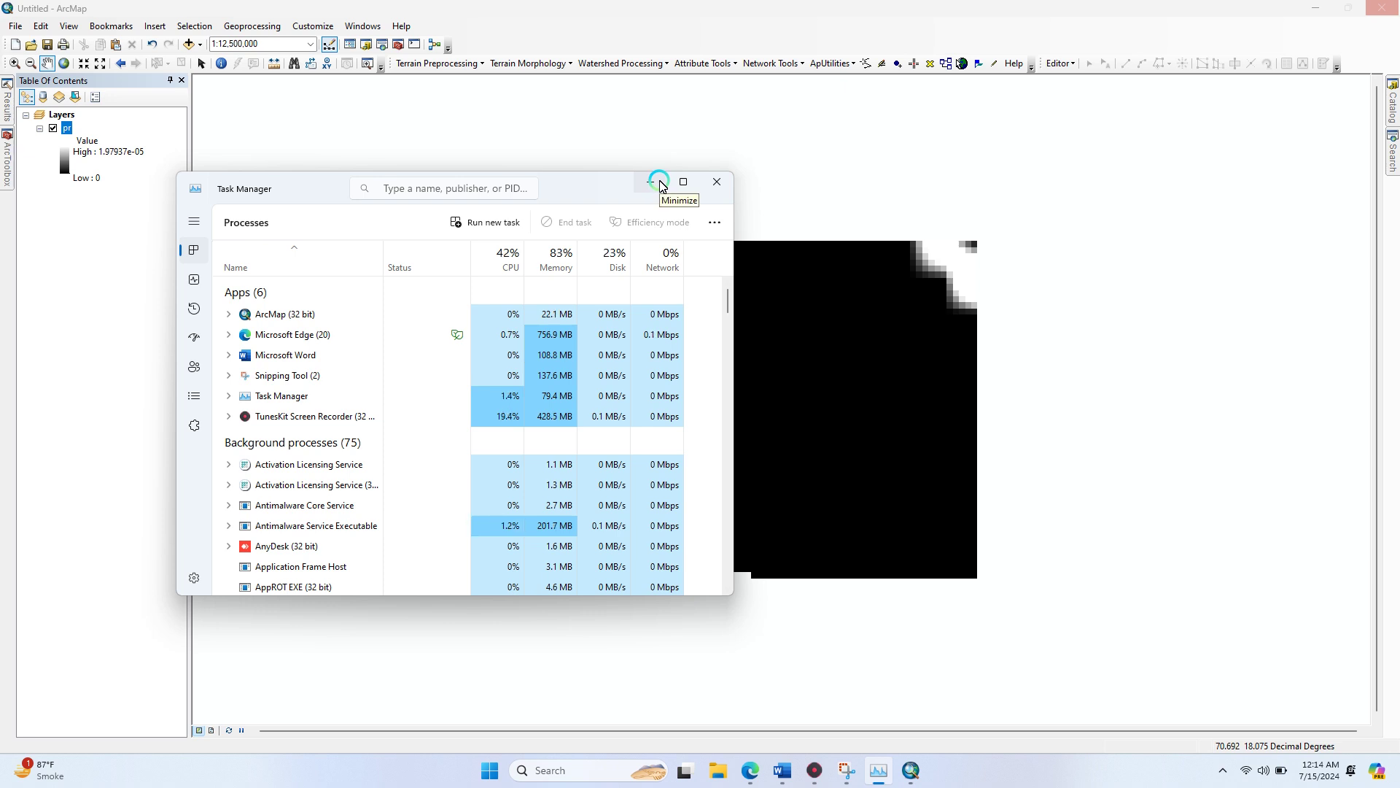
{"action": "right_click", "coordinate": [270, 314]}
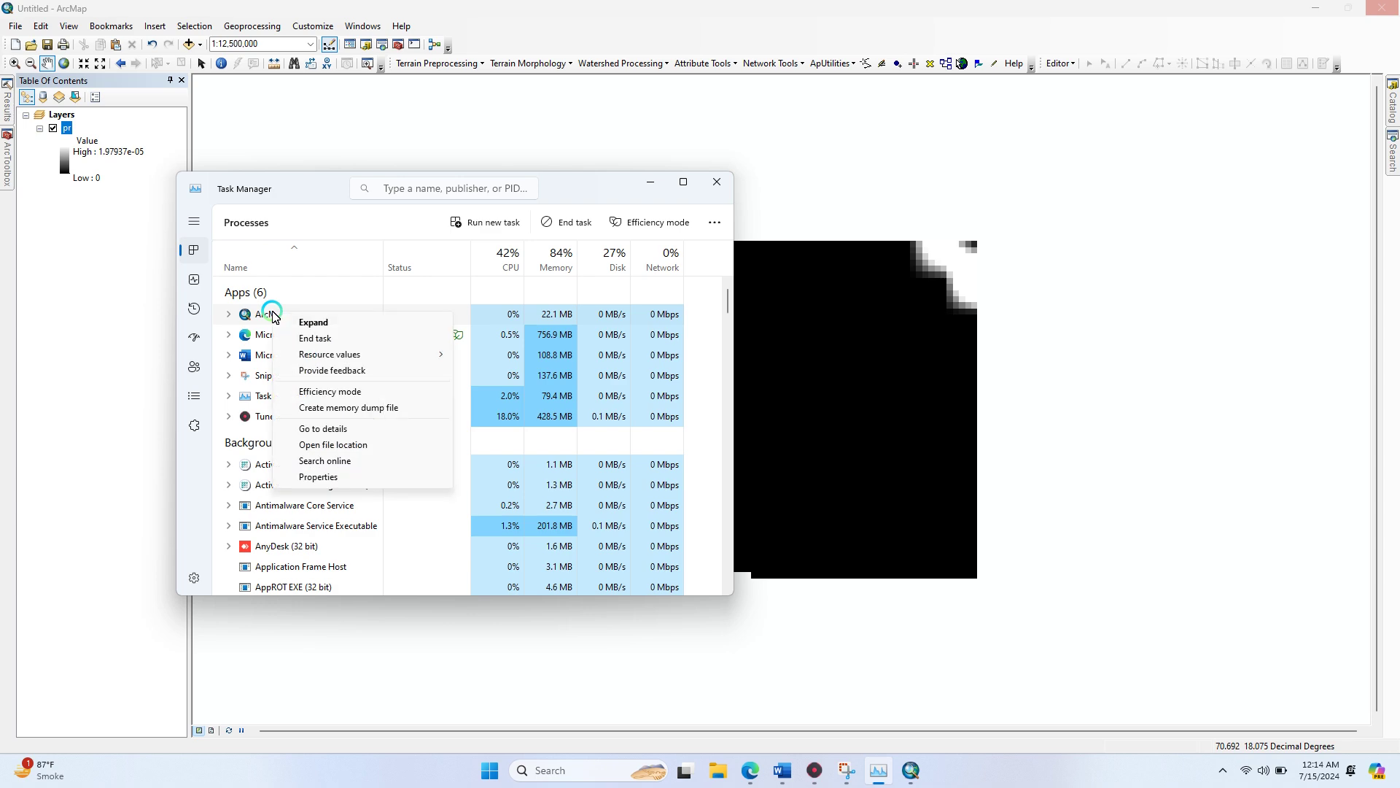
{"action": "left_click", "coordinate": [314, 338]}
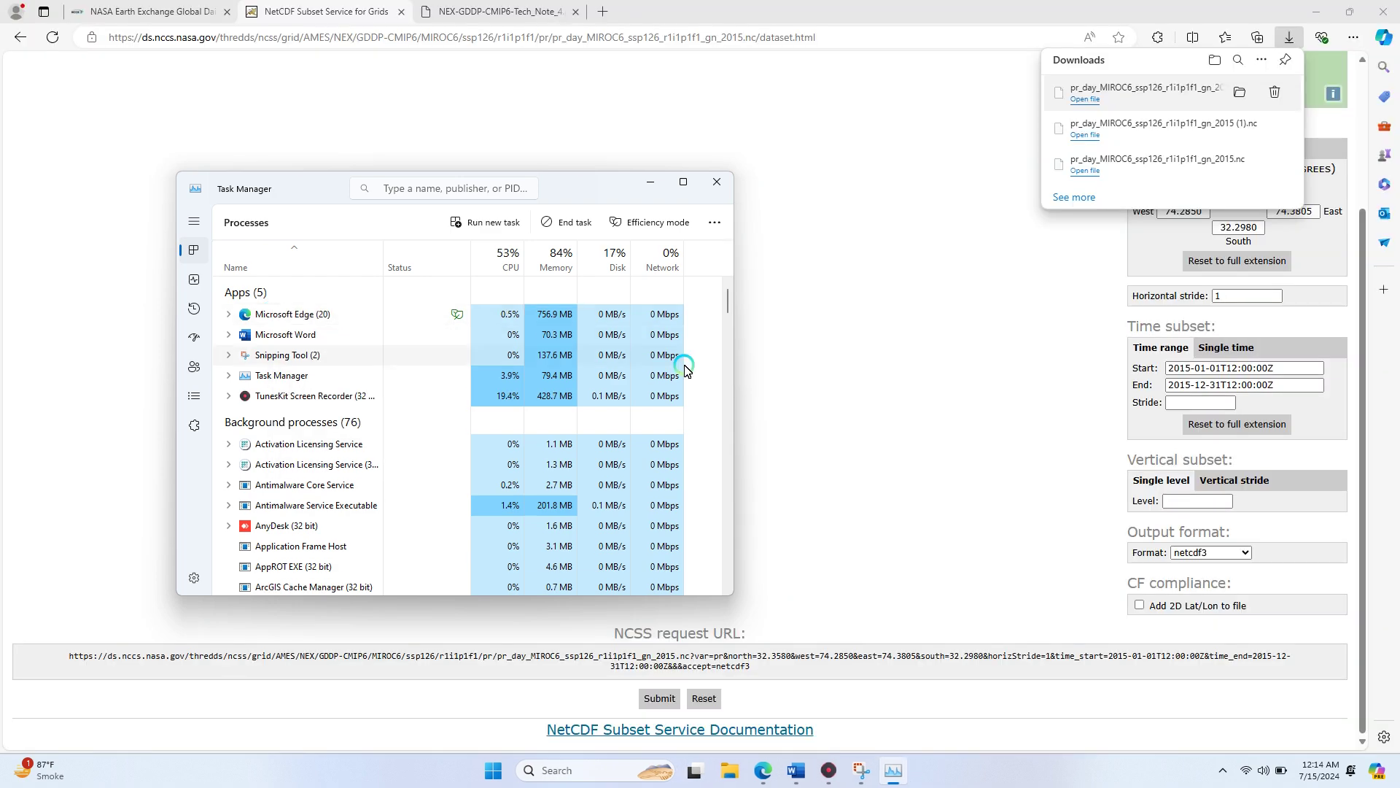
{"action": "left_click", "coordinate": [650, 182]}
Relaunch ArcMap 10.8 from the Windows search.
{"action": "left_click", "coordinate": [1315, 9]}
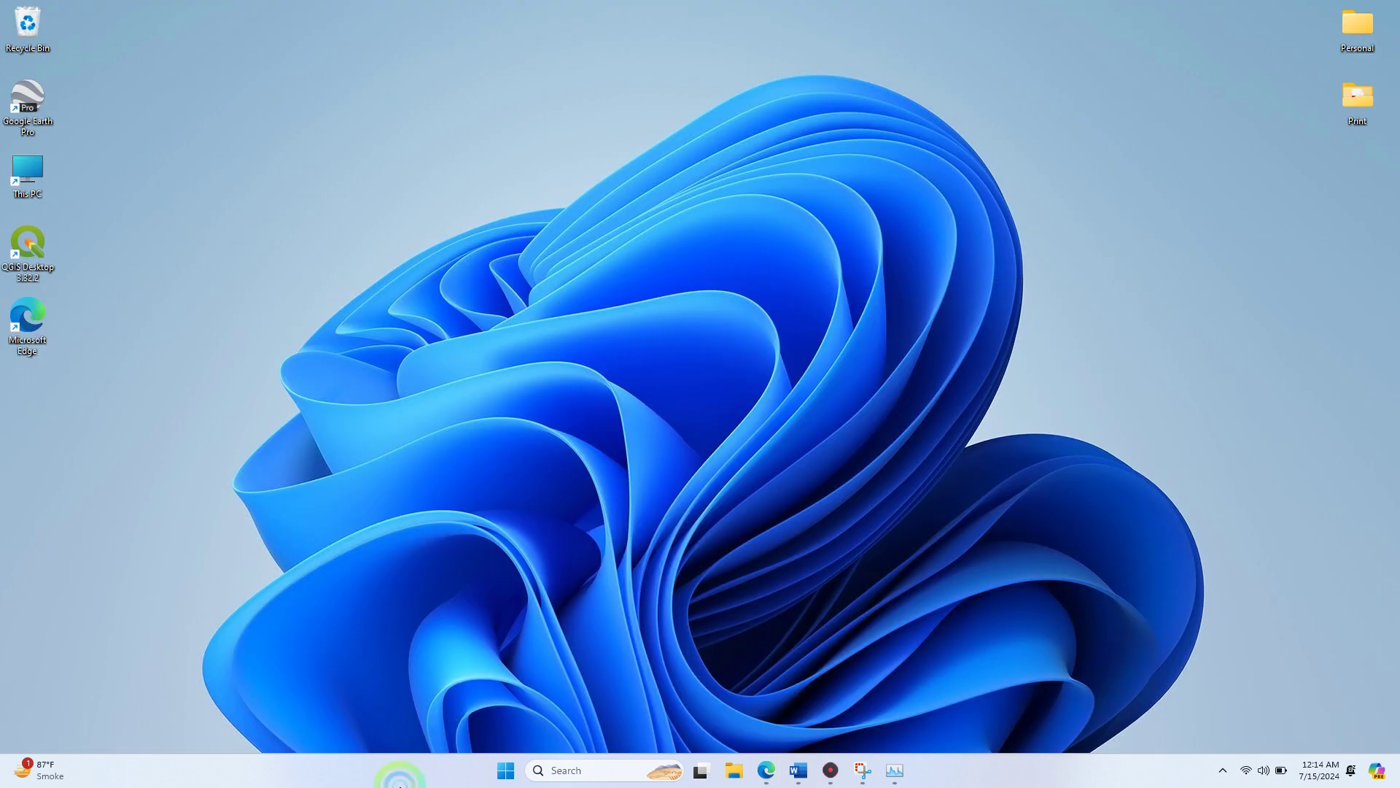
{"action": "left_click", "coordinate": [563, 772]}
{"action": "type", "text": "ArcMap"}
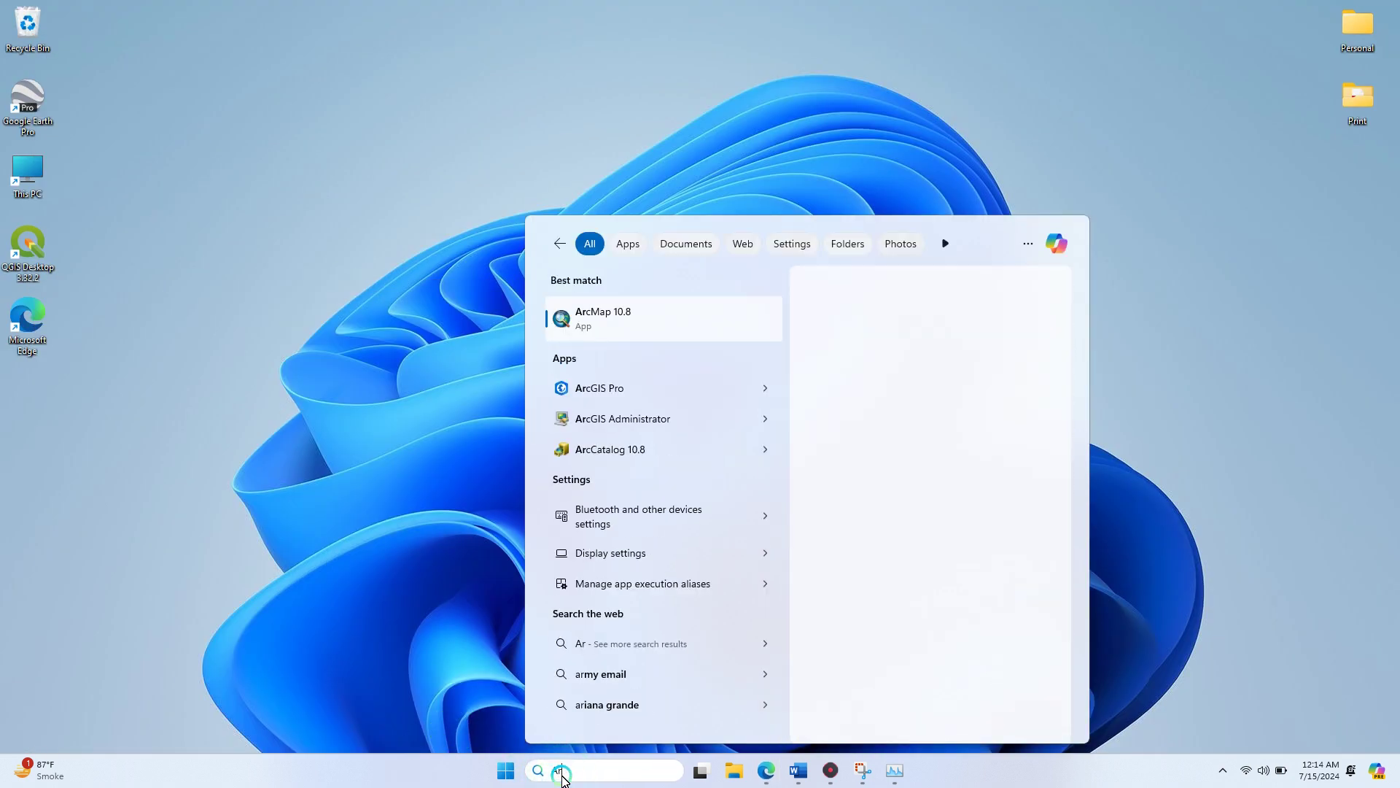
{"action": "key", "text": "Return"}
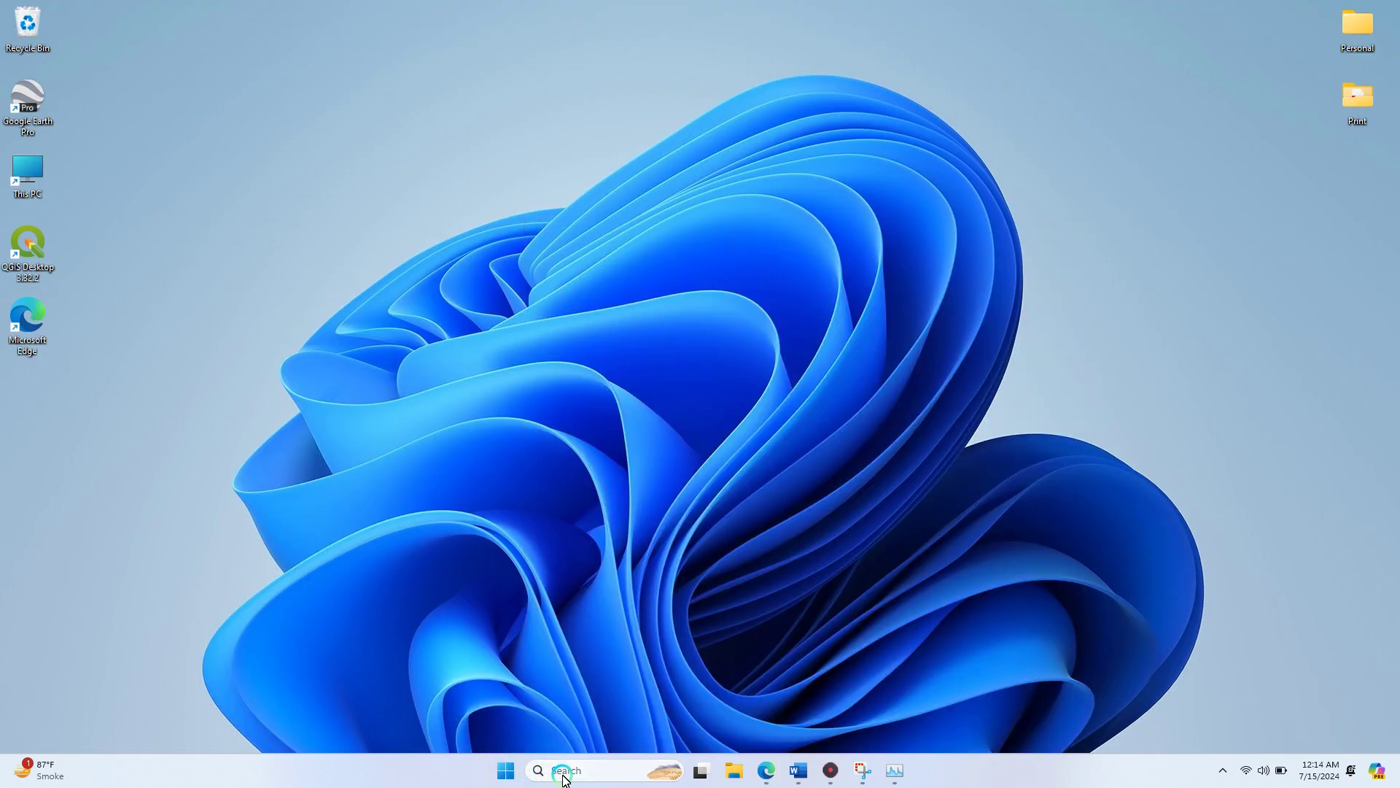
Bring Edge back to the front on the NEX-GDDP-CMIP6 Tech Note PDF.
{"action": "left_click", "coordinate": [896, 770]}
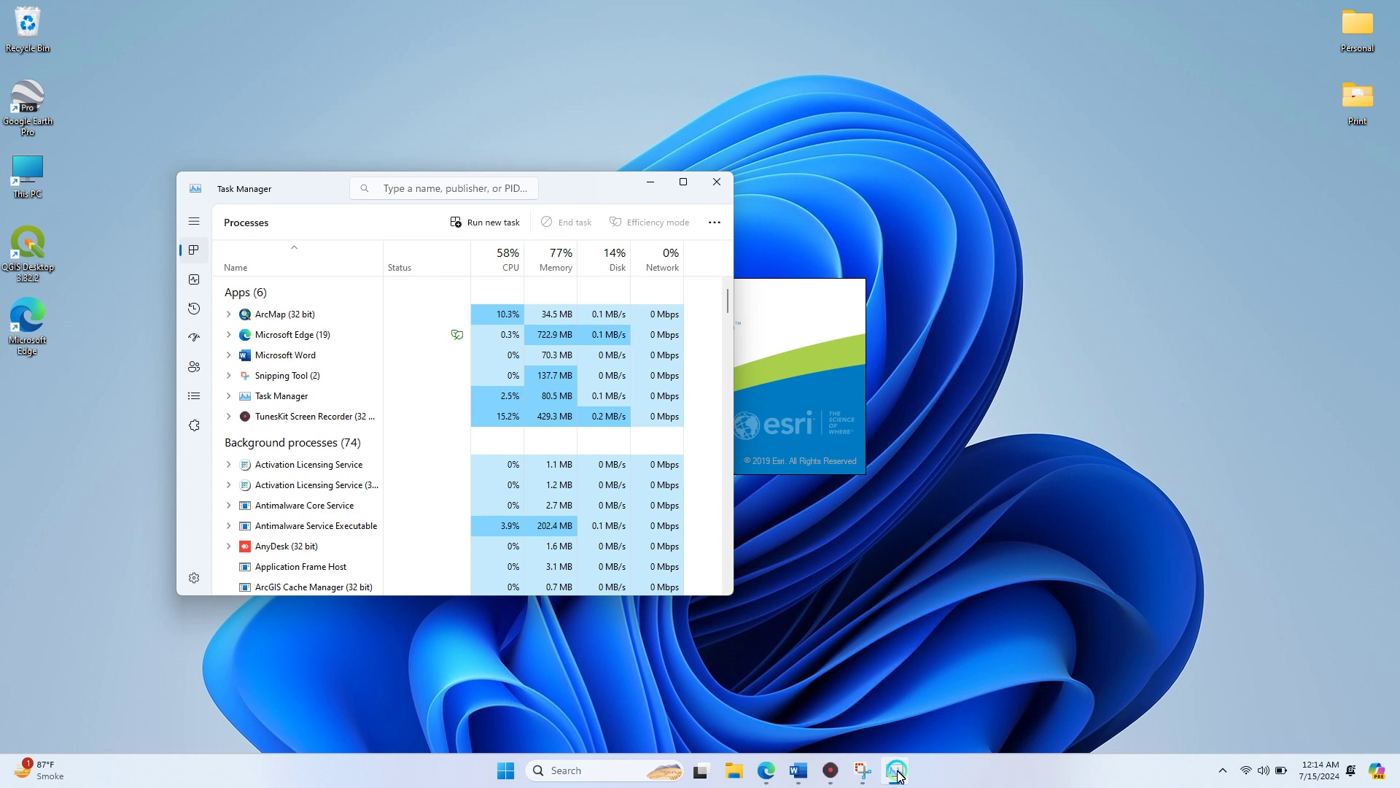
{"action": "left_click", "coordinate": [897, 772]}
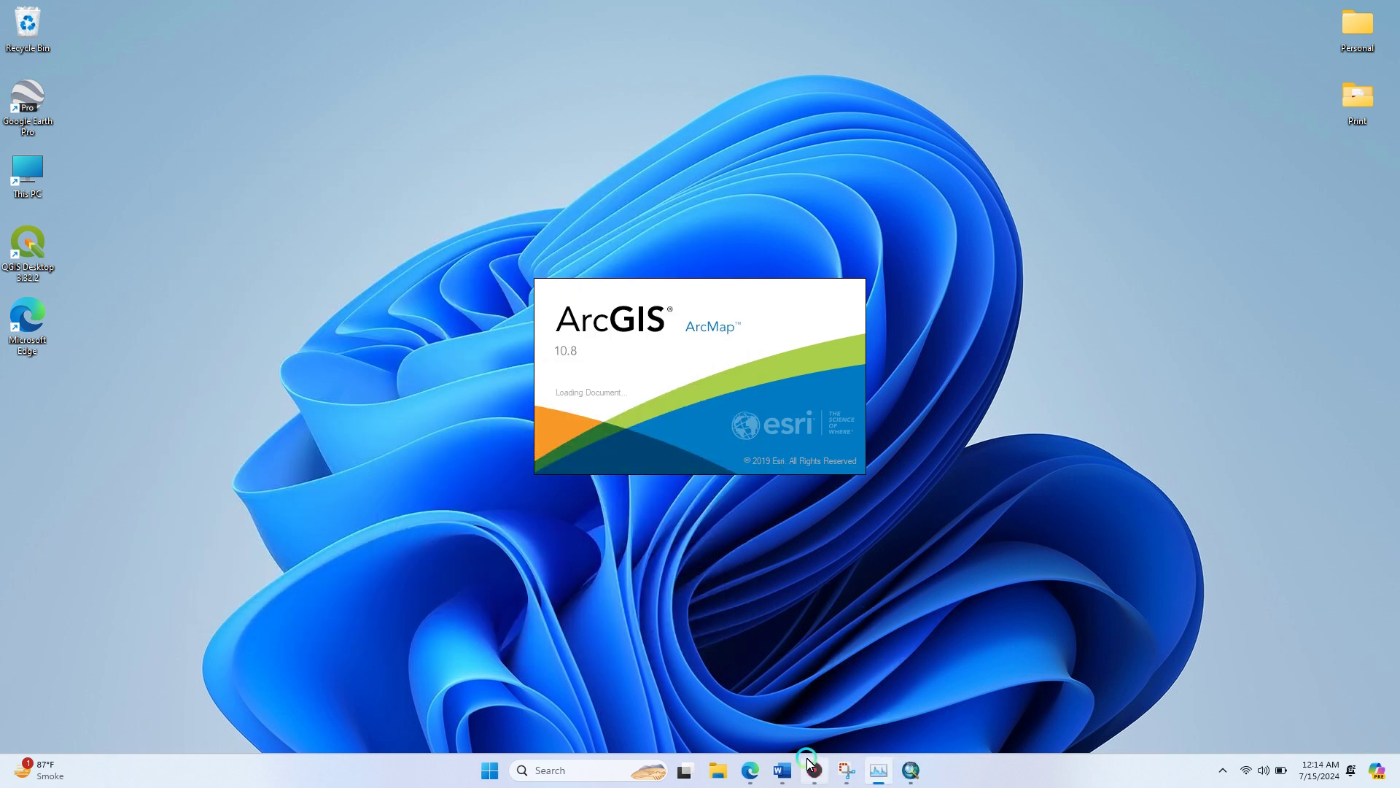
{"action": "left_click", "coordinate": [780, 772]}
{"action": "left_click", "coordinate": [780, 772]}
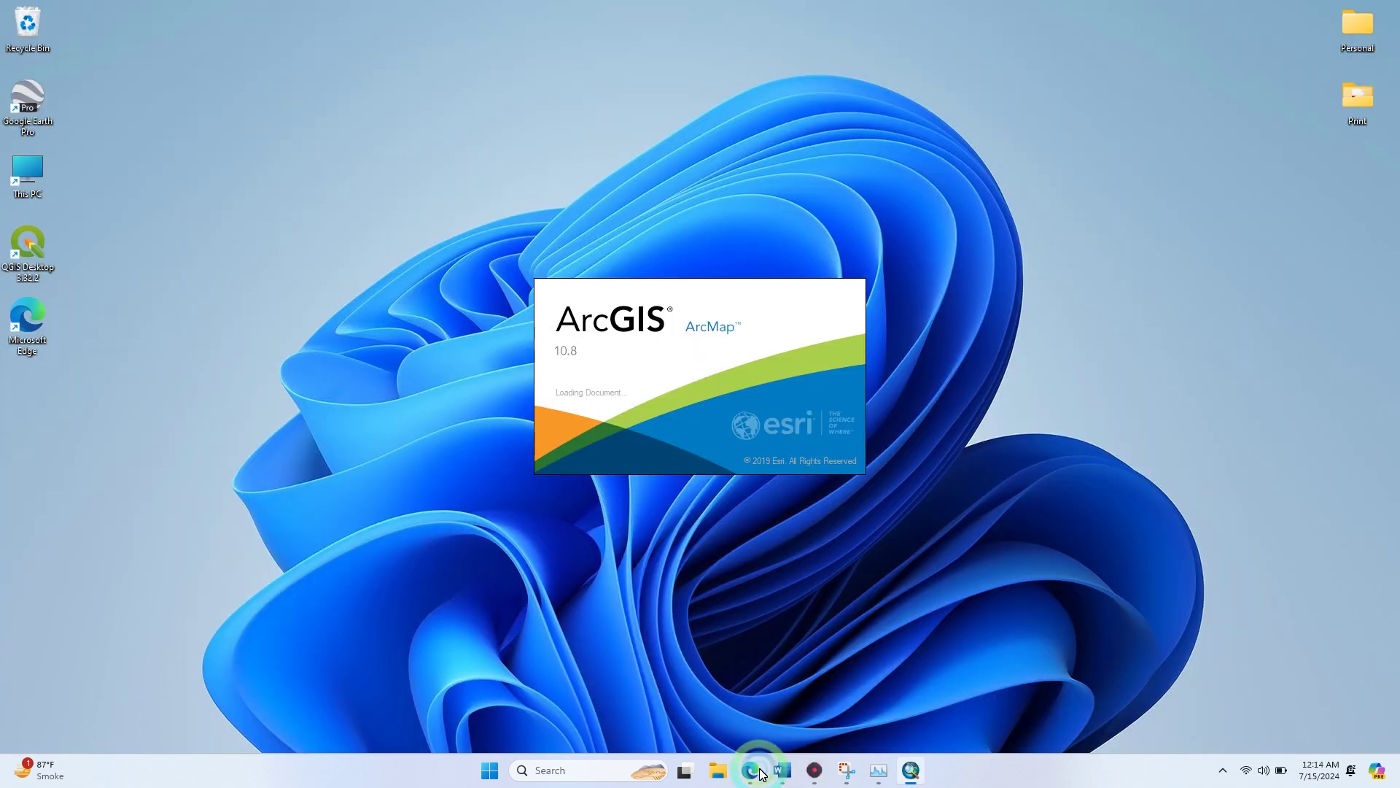
{"action": "left_click", "coordinate": [749, 772]}
{"action": "left_click", "coordinate": [471, 10]}
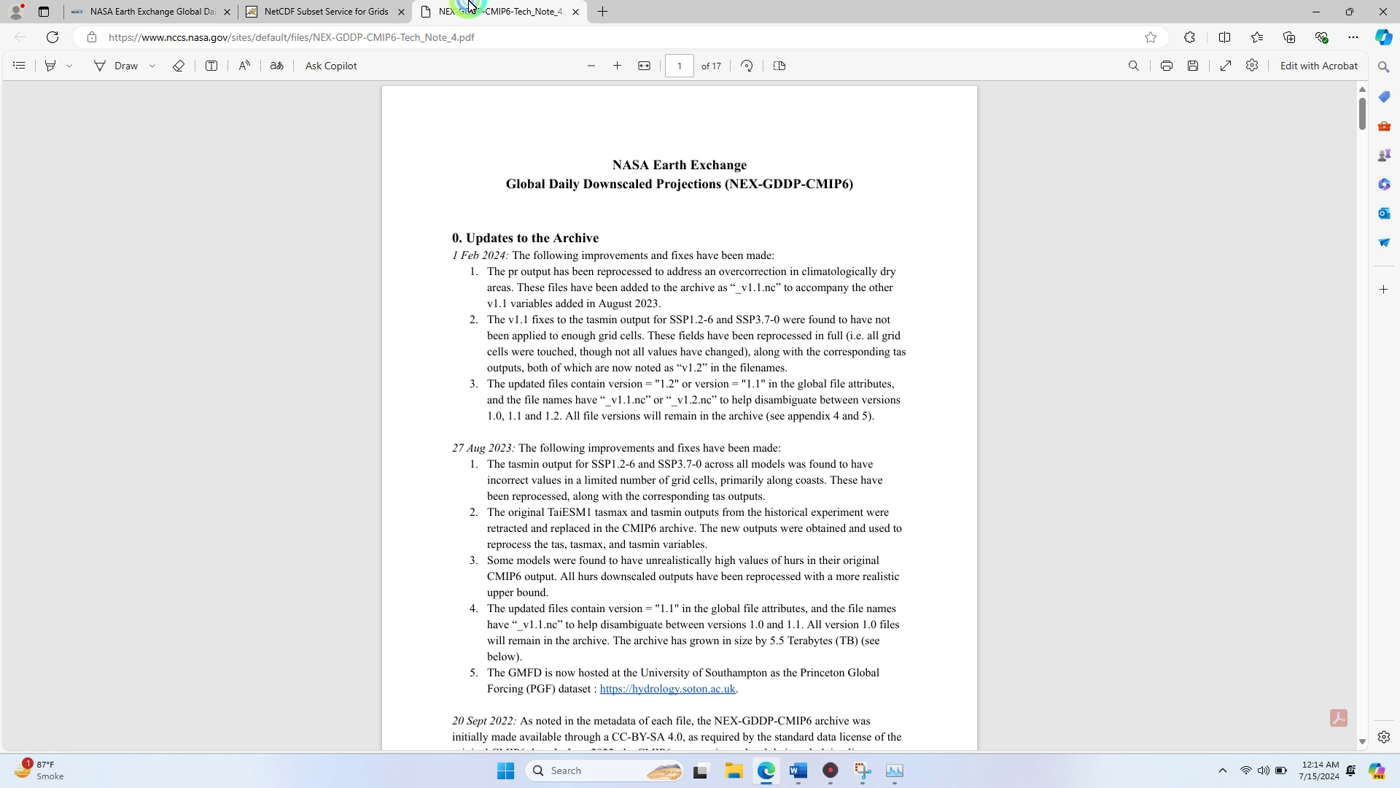
Go back to the precipitation file list and open the 2050 file's catalog entry.
{"action": "left_click", "coordinate": [387, 11]}
{"action": "left_click", "coordinate": [747, 267]}
{"action": "scroll", "coordinate": [656, 267], "scroll_direction": "up", "scroll_amount": 3}
{"action": "left_click", "coordinate": [539, 267]}
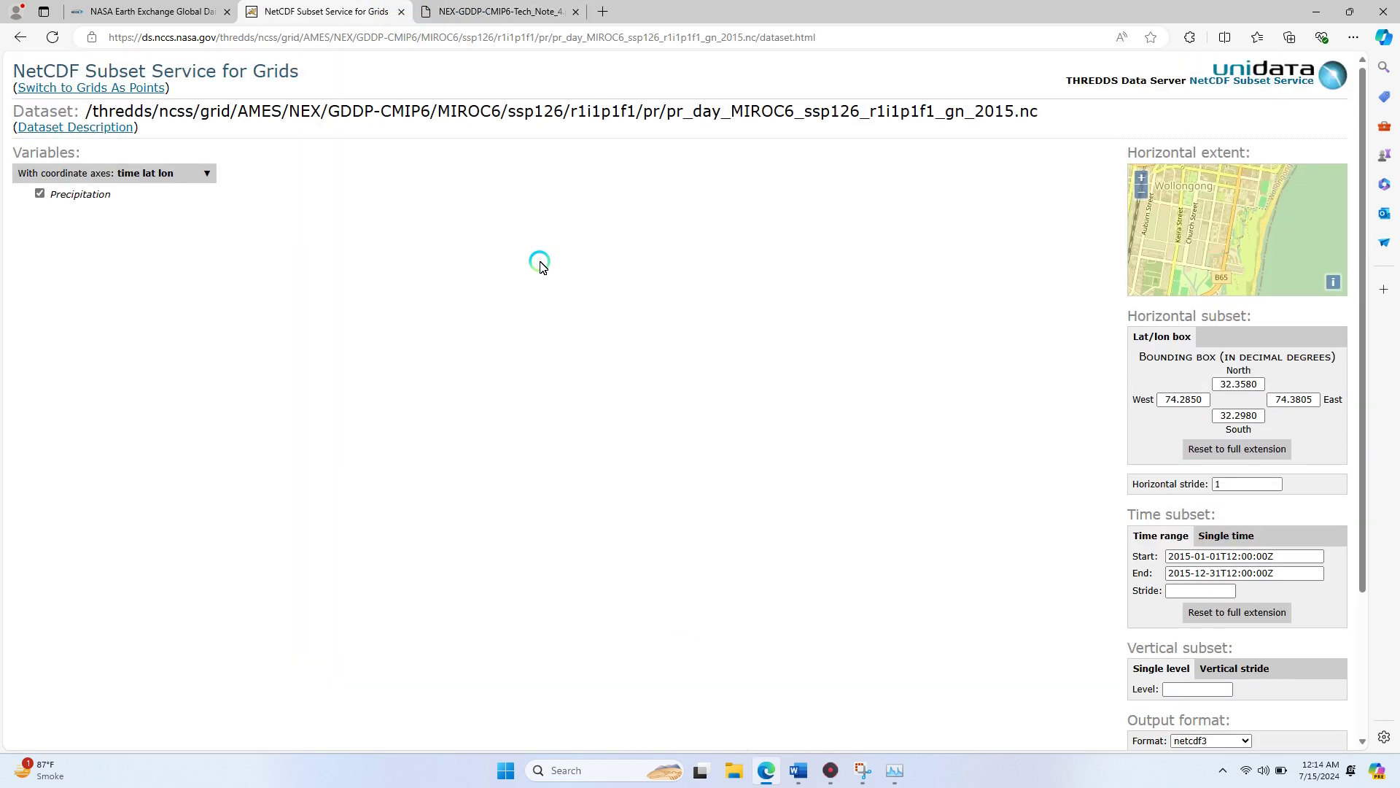
{"action": "left_click", "coordinate": [19, 36]}
{"action": "left_click", "coordinate": [55, 51]}
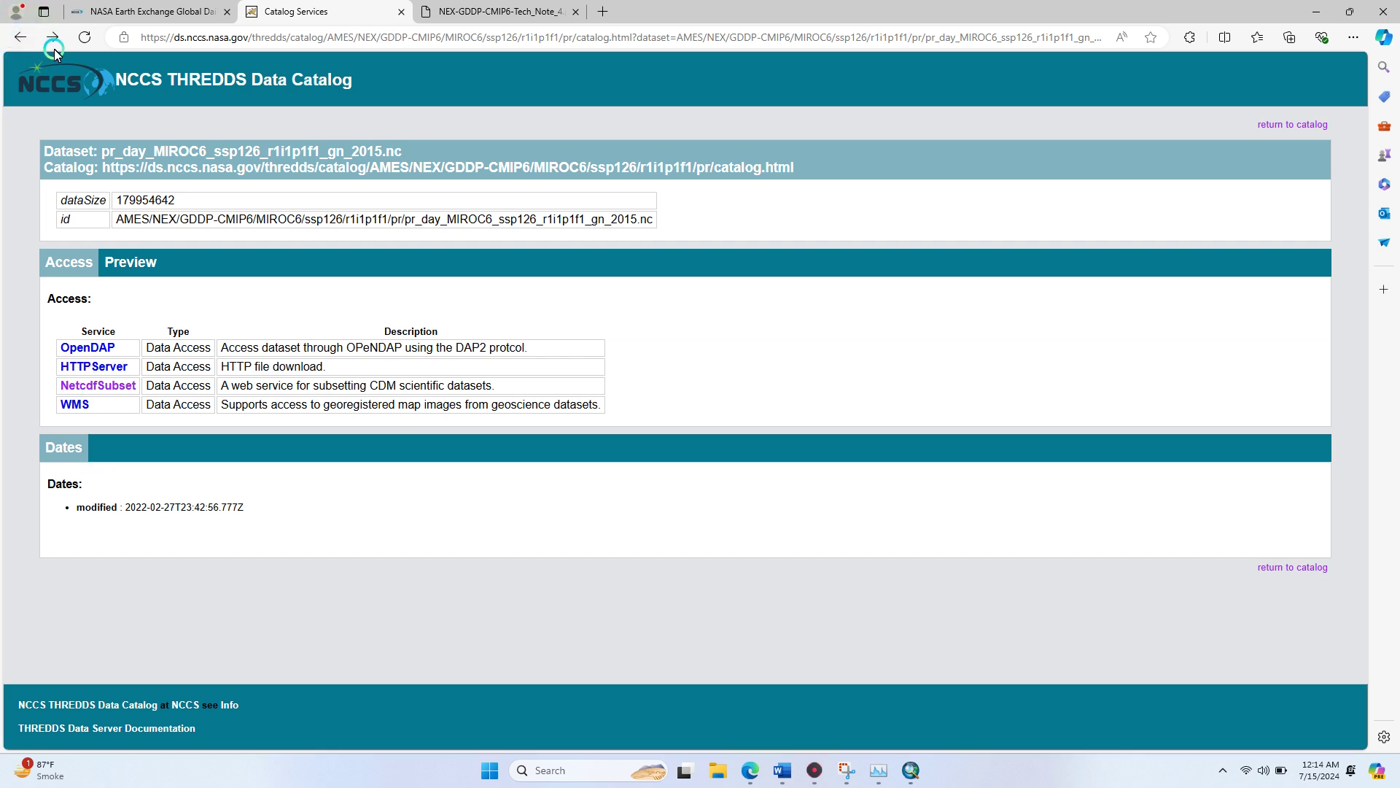
{"action": "left_click", "coordinate": [17, 37]}
{"action": "left_click", "coordinate": [378, 391]}
{"action": "scroll", "coordinate": [380, 391], "scroll_direction": "down", "scroll_amount": 10}
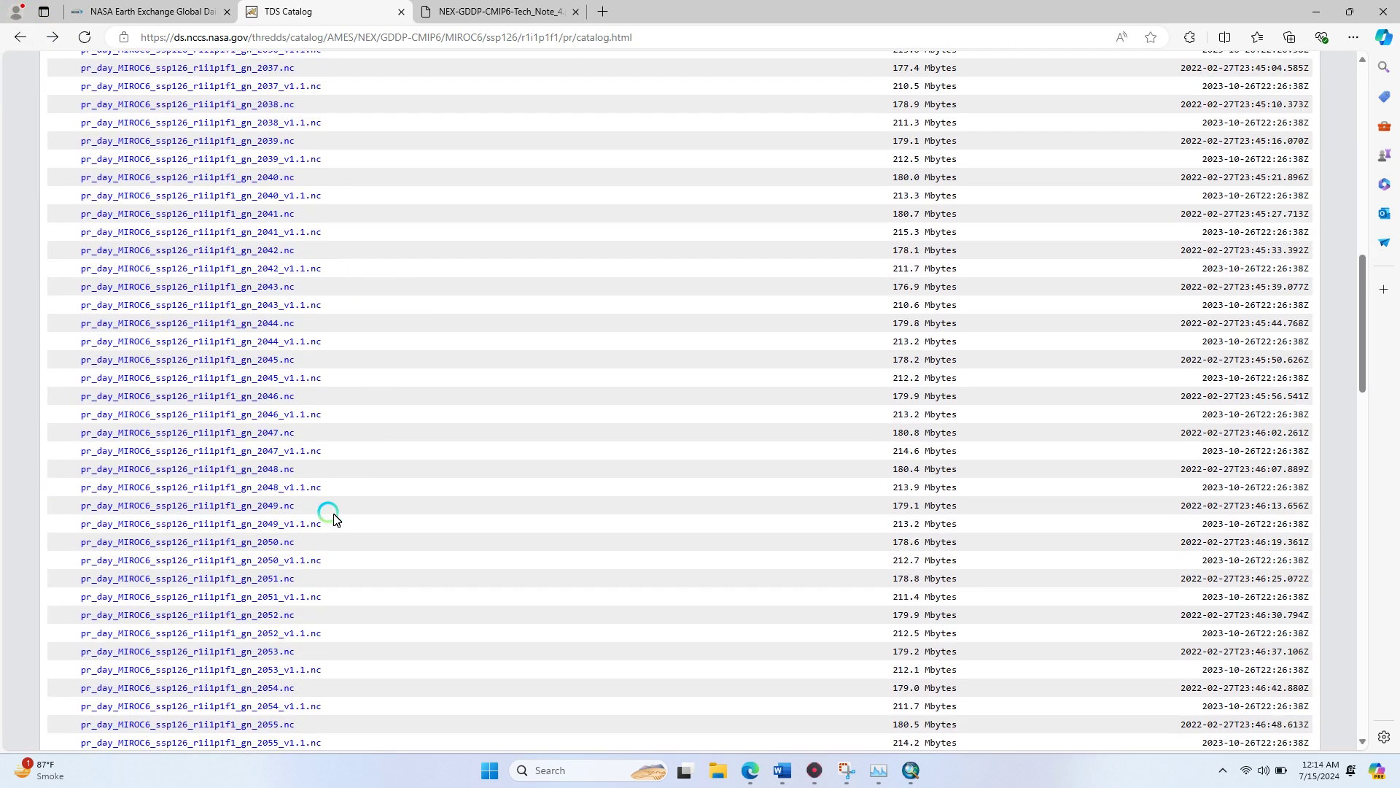
{"action": "left_click", "coordinate": [266, 542]}
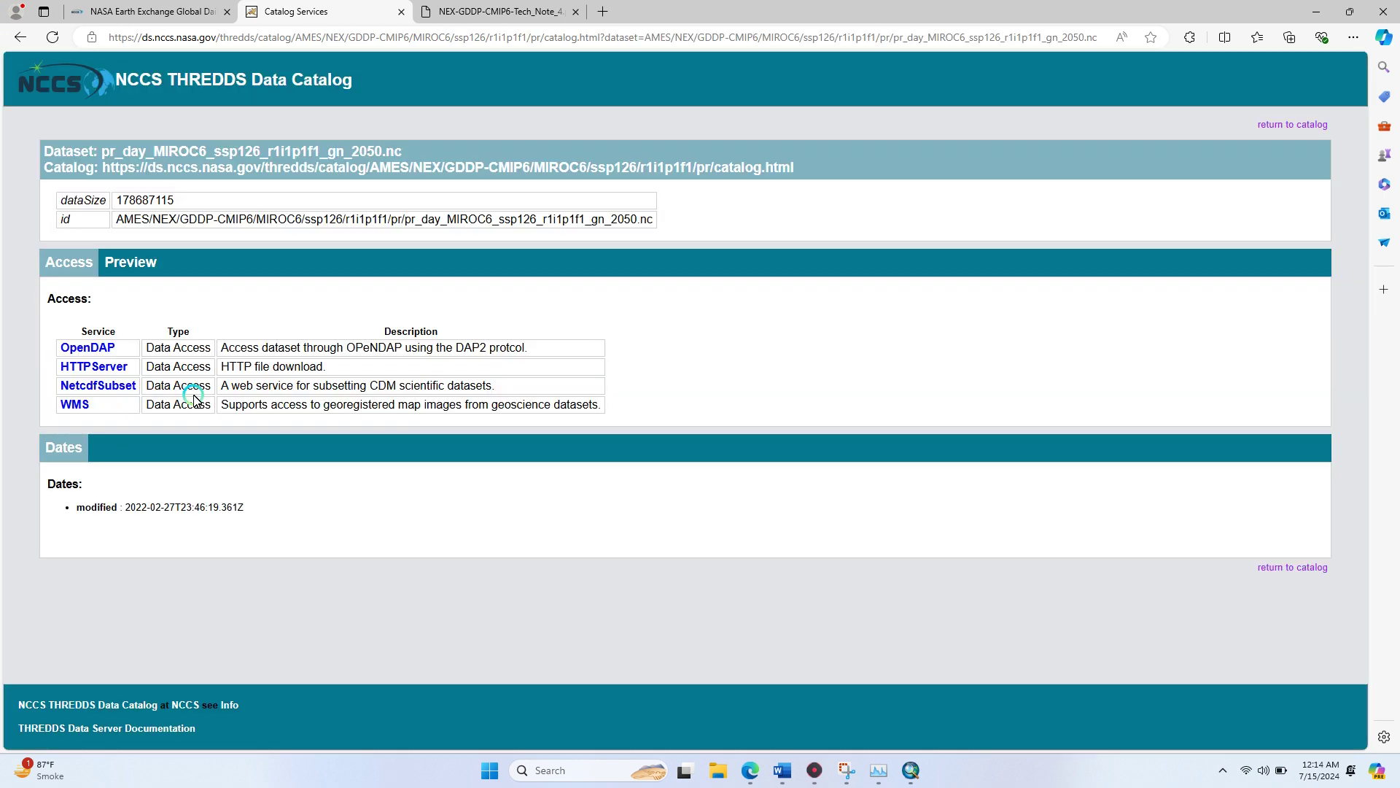
Open the 2050 file's NetcdfSubset service with the Precipitation variable selected.
{"action": "left_click", "coordinate": [87, 385]}
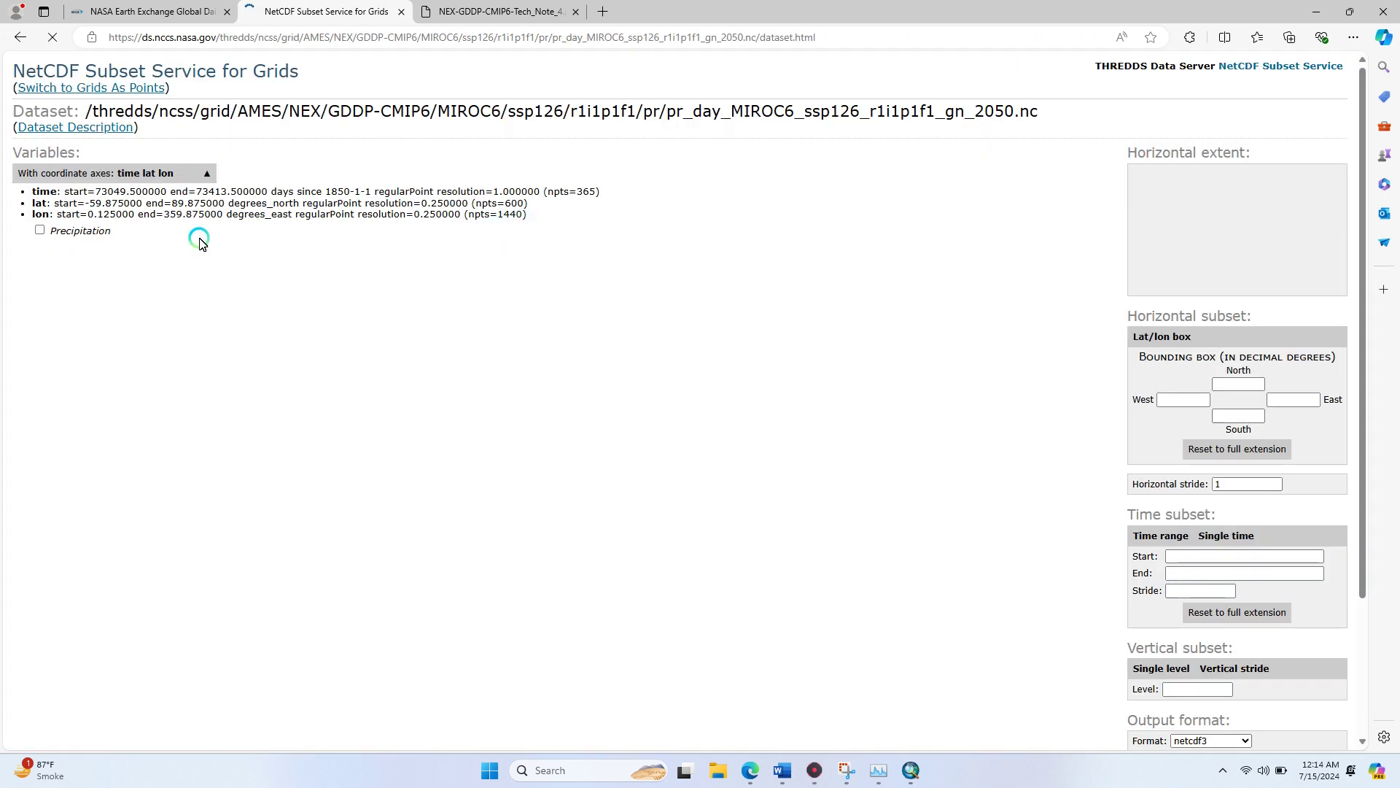
{"action": "left_click", "coordinate": [41, 197]}
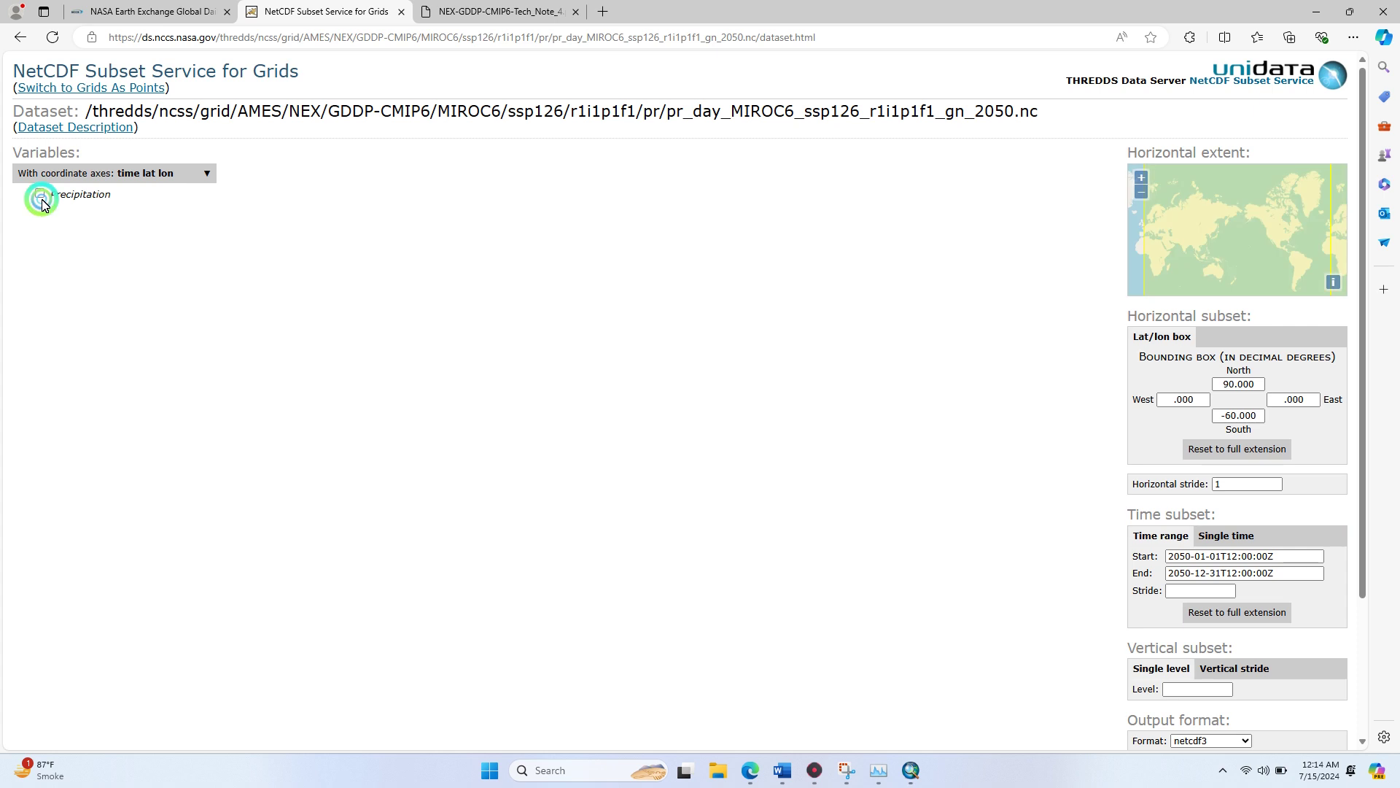
{"action": "left_click", "coordinate": [1255, 399]}
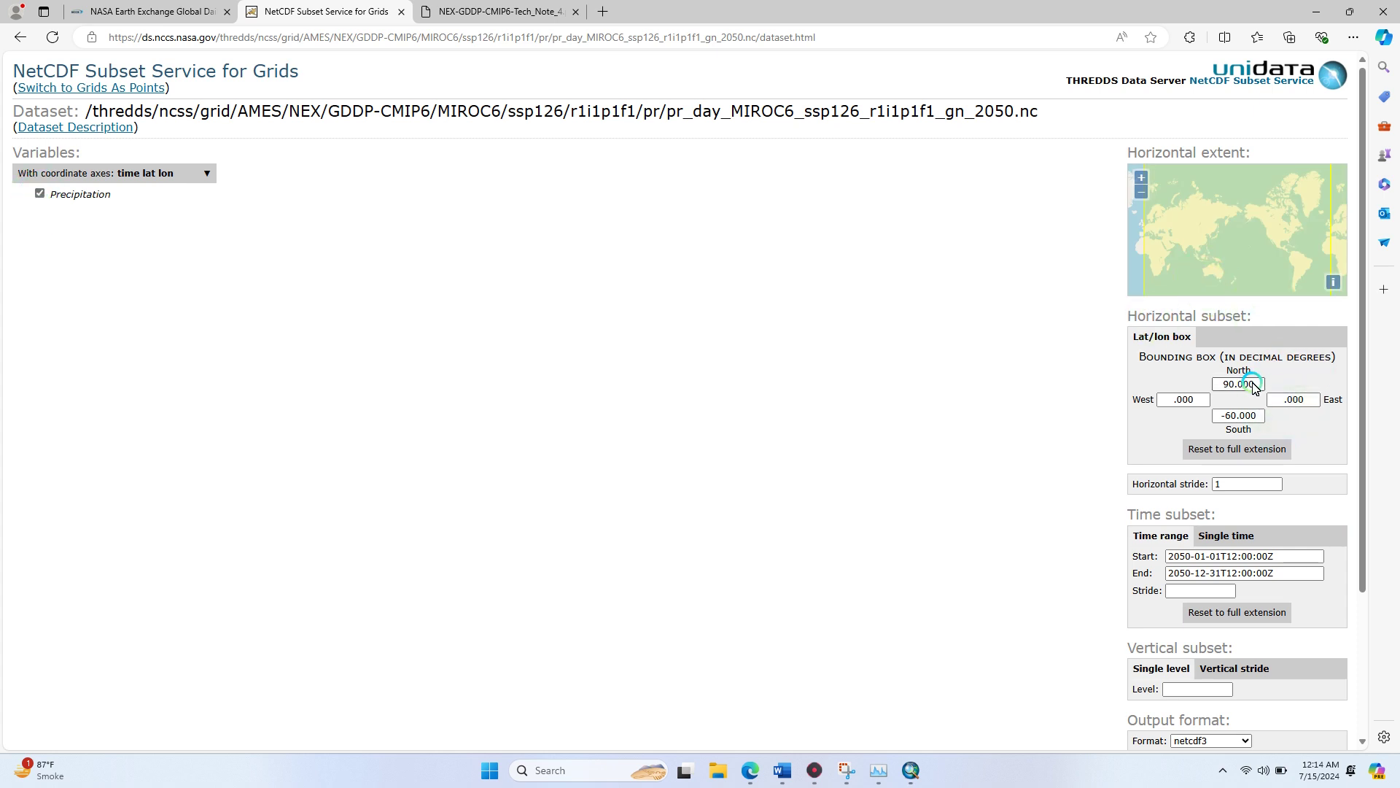
Set the North bound to 32.3580 copied from Word.
{"action": "left_click", "coordinate": [799, 769]}
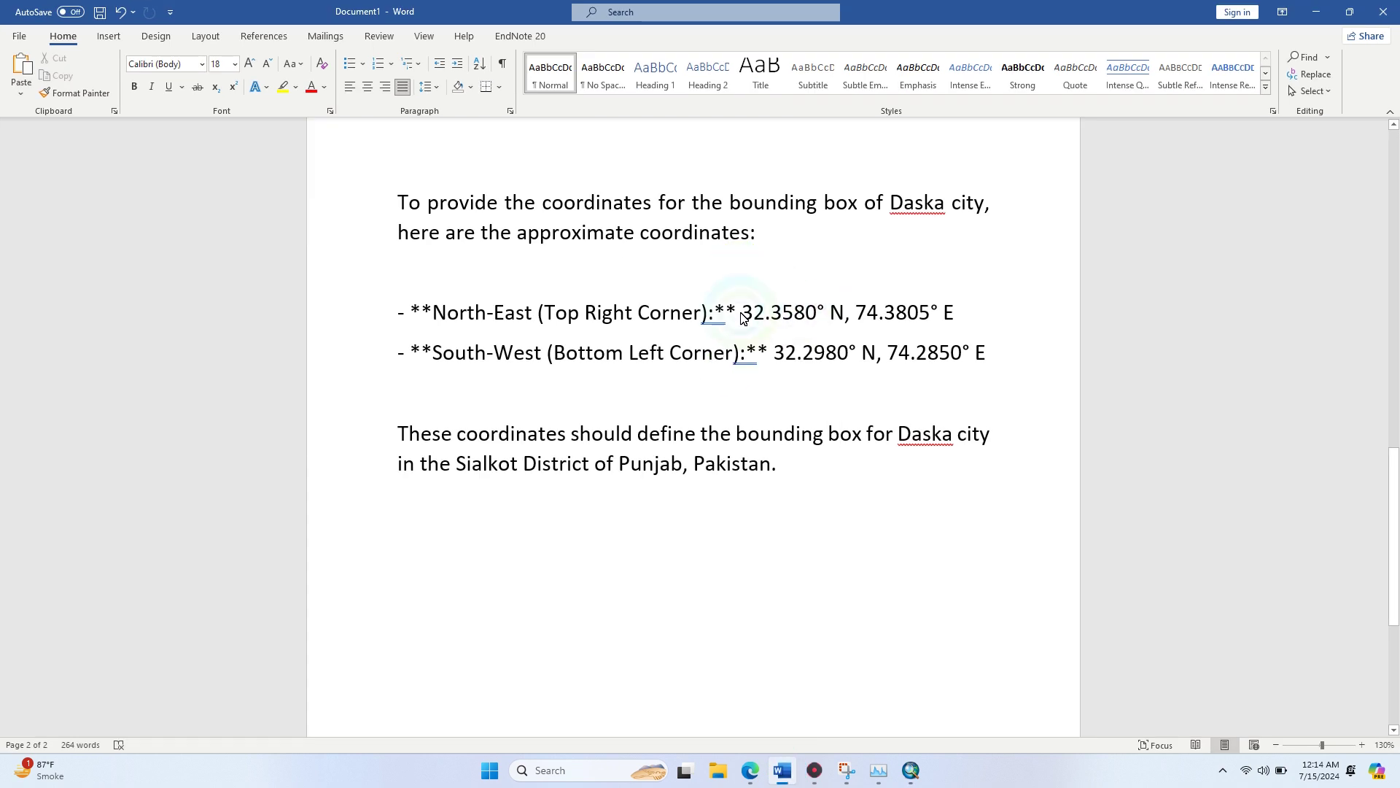
{"action": "left_click_drag", "start_coordinate": [743, 319], "coordinate": [818, 321]}
{"action": "key", "text": "ctrl+c"}
{"action": "left_click", "coordinate": [782, 770]}
{"action": "left_click", "coordinate": [1252, 385]}
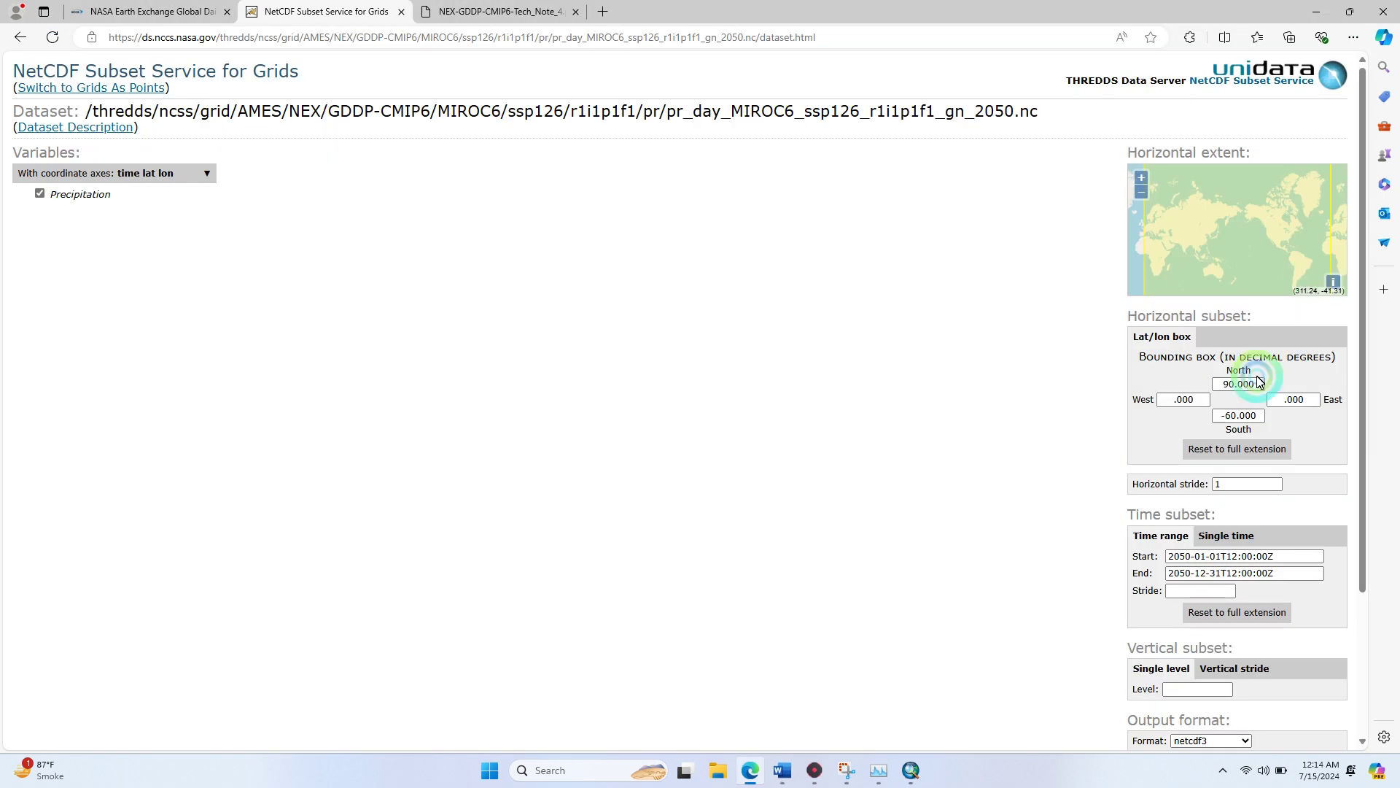
{"action": "key", "text": "ctrl+v"}
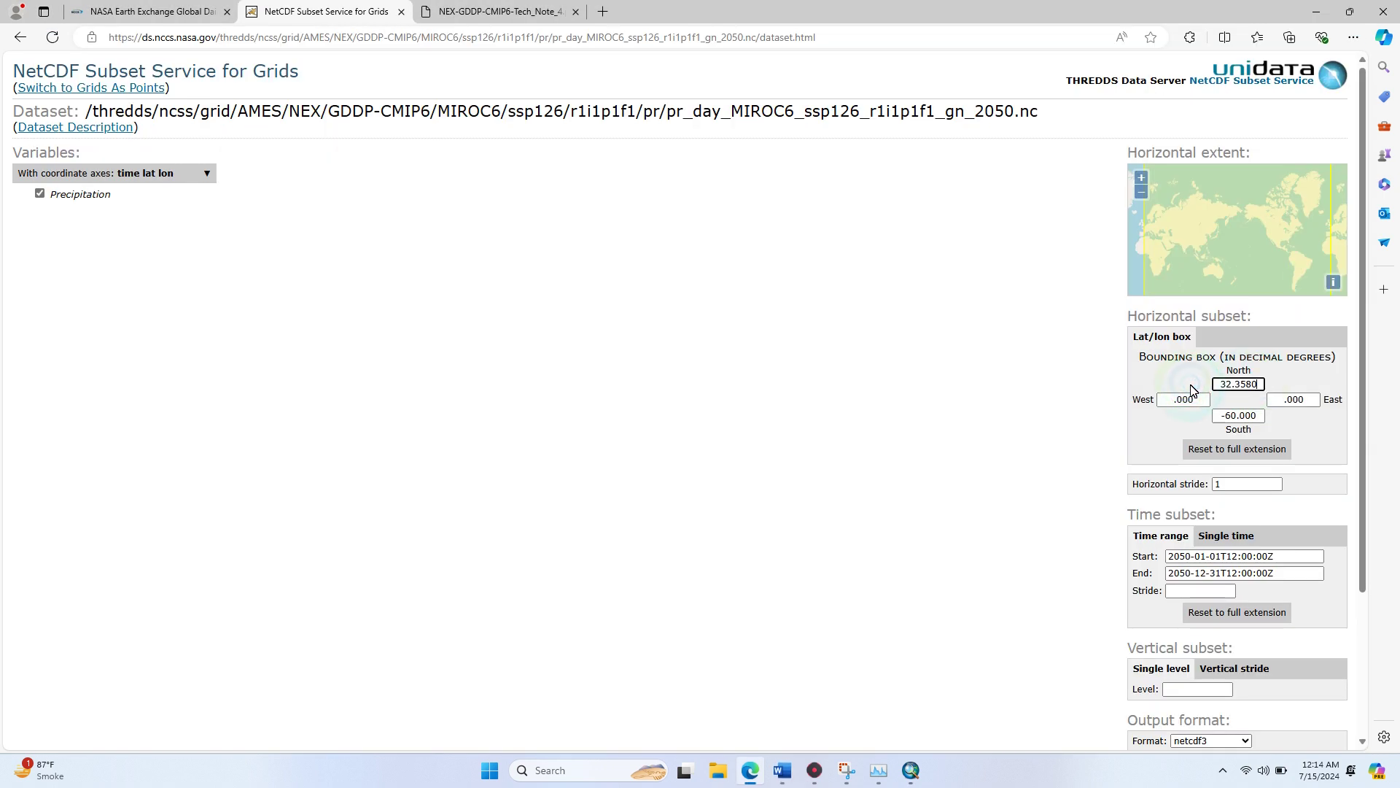
Copy the east longitude 74.3805 from Word and select the existing East bound.
{"action": "left_click", "coordinate": [783, 770]}
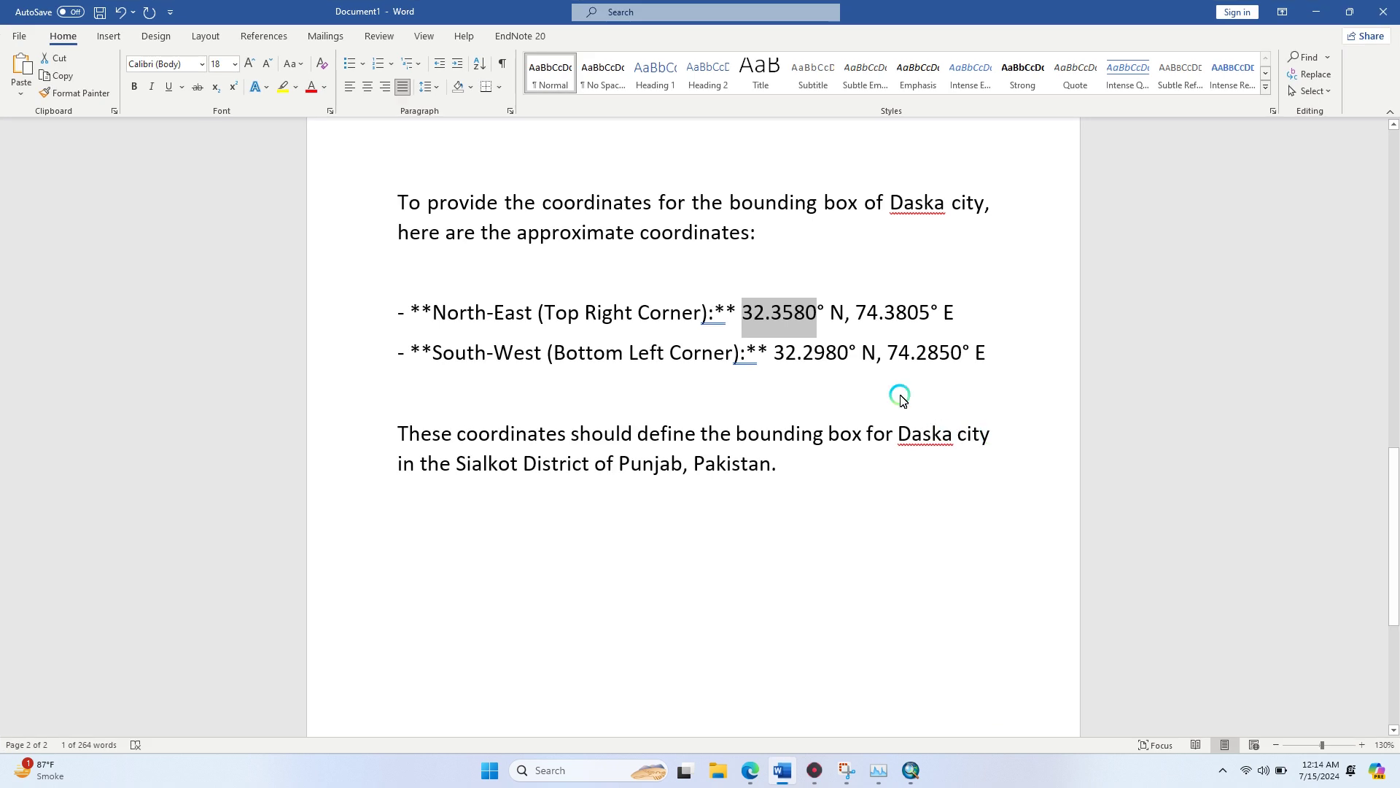
{"action": "left_click_drag", "start_coordinate": [868, 312], "coordinate": [929, 314]}
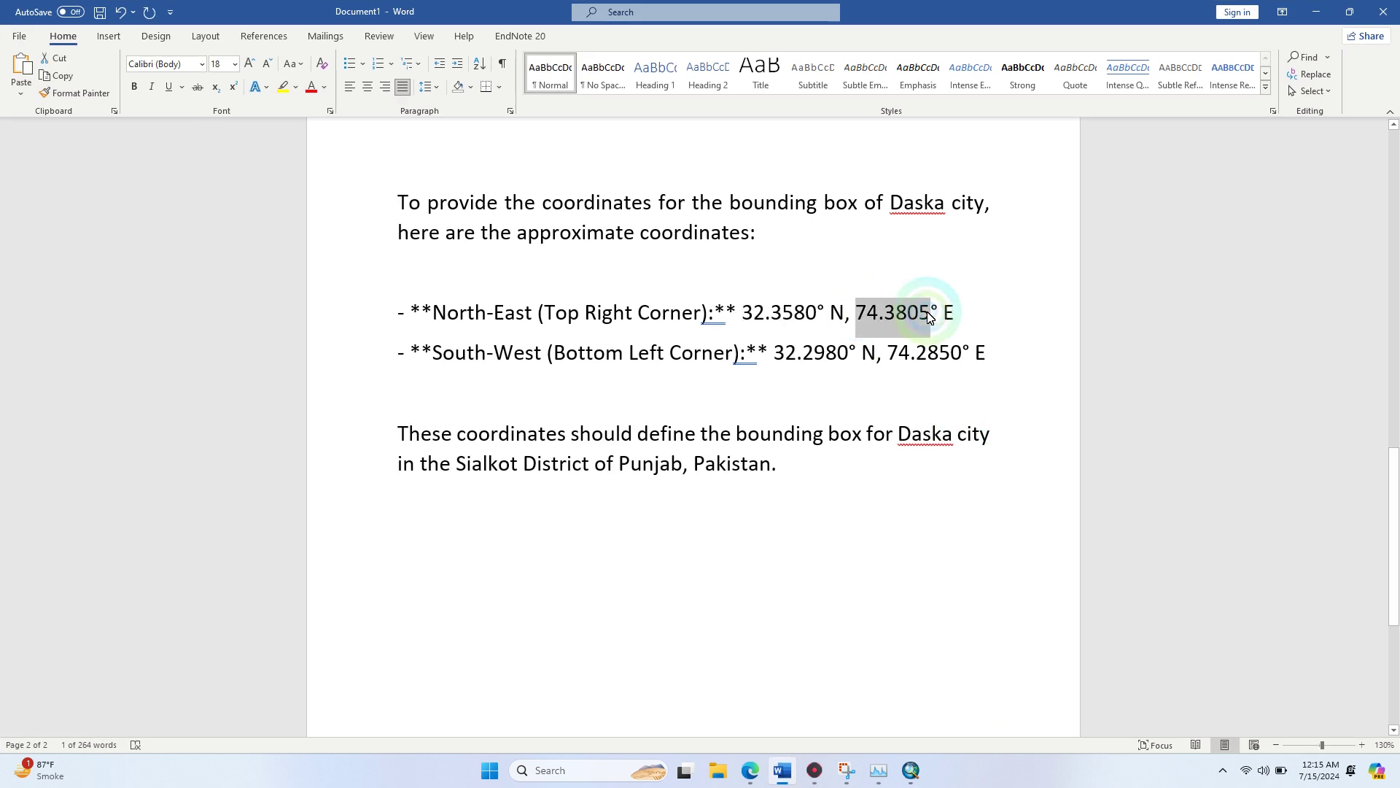
{"action": "key", "text": "alt+Tab"}
{"action": "left_click_drag", "start_coordinate": [1325, 400], "coordinate": [1278, 400]}
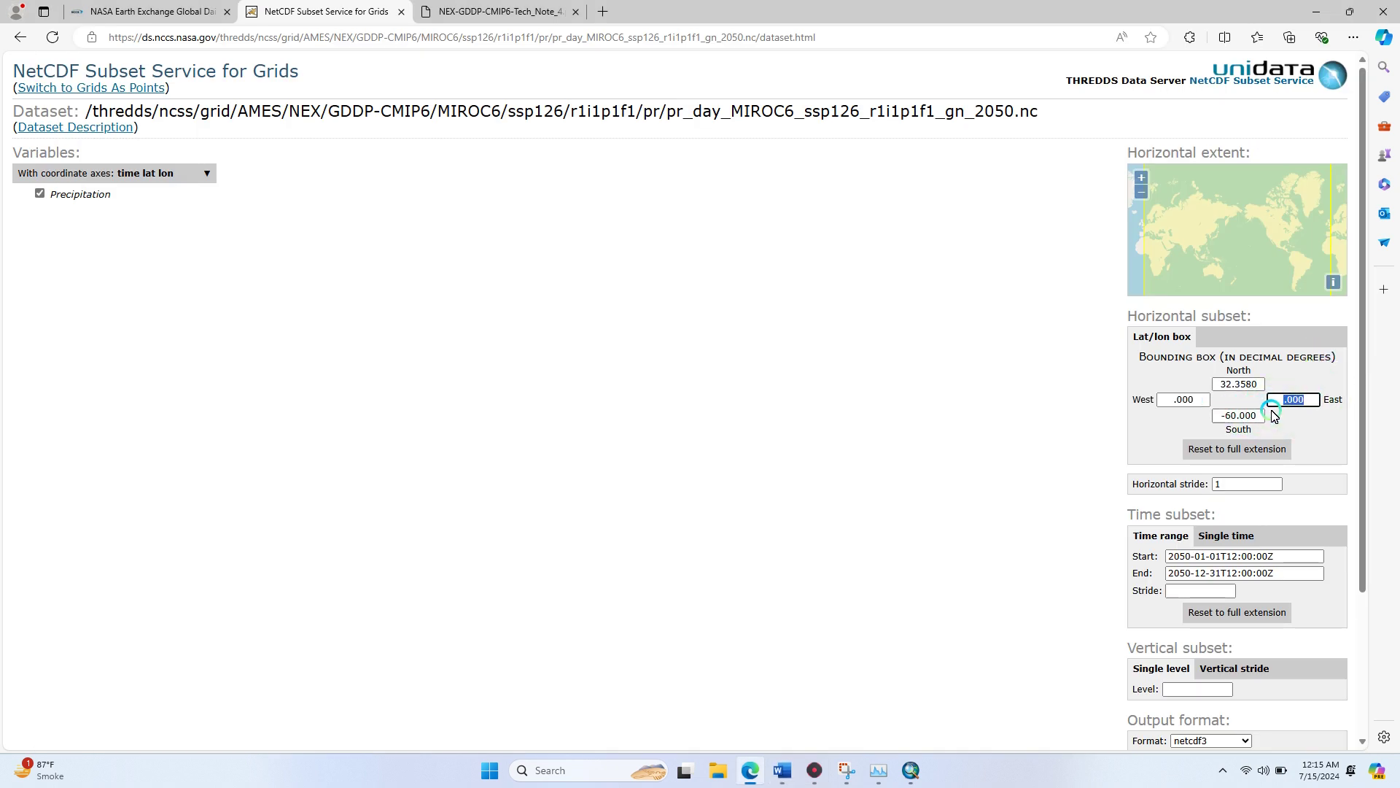
Replace the South bound -60.000 with 32.2980 copied from Word.
{"action": "left_click", "coordinate": [779, 773]}
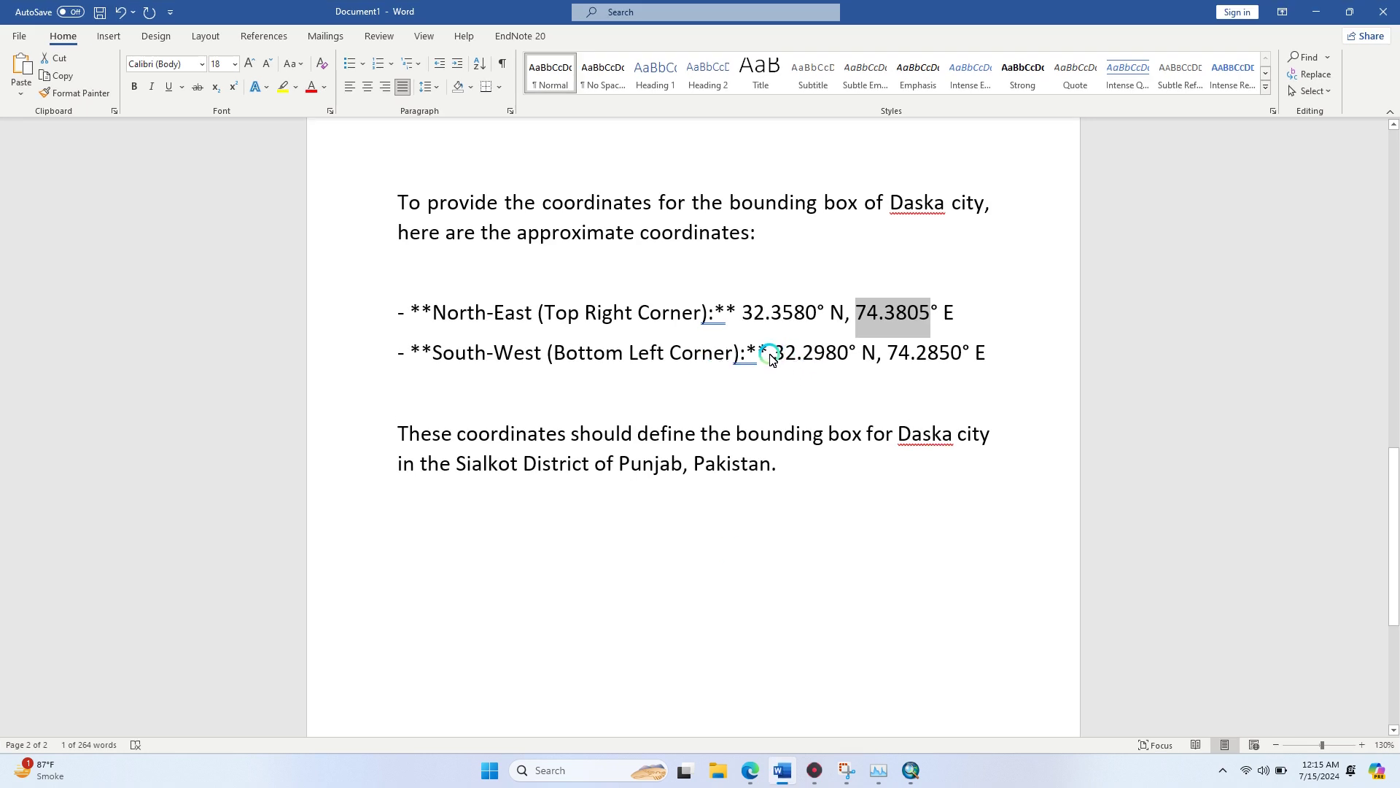
{"action": "left_click_drag", "start_coordinate": [775, 355], "coordinate": [840, 356]}
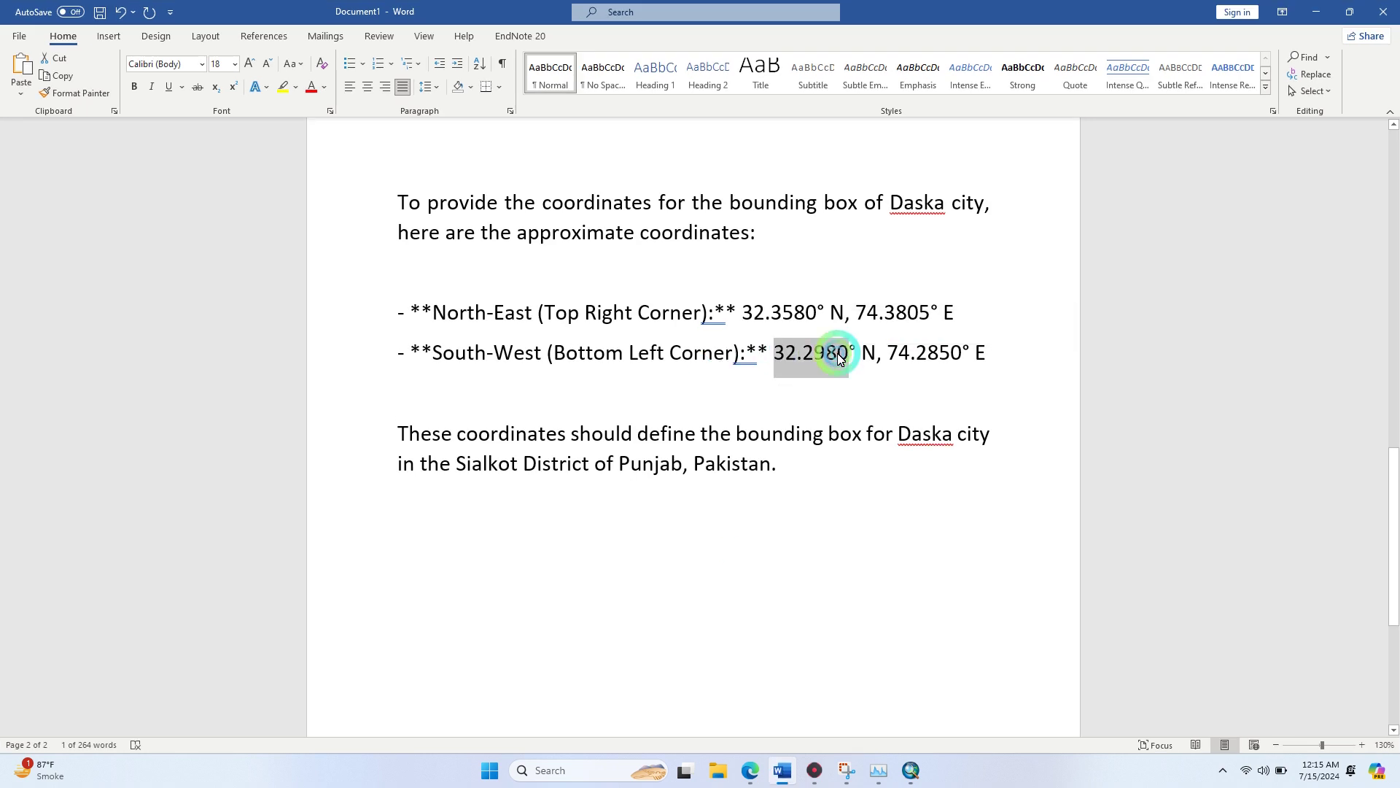
{"action": "left_click", "coordinate": [751, 770]}
{"action": "left_click", "coordinate": [1277, 432]}
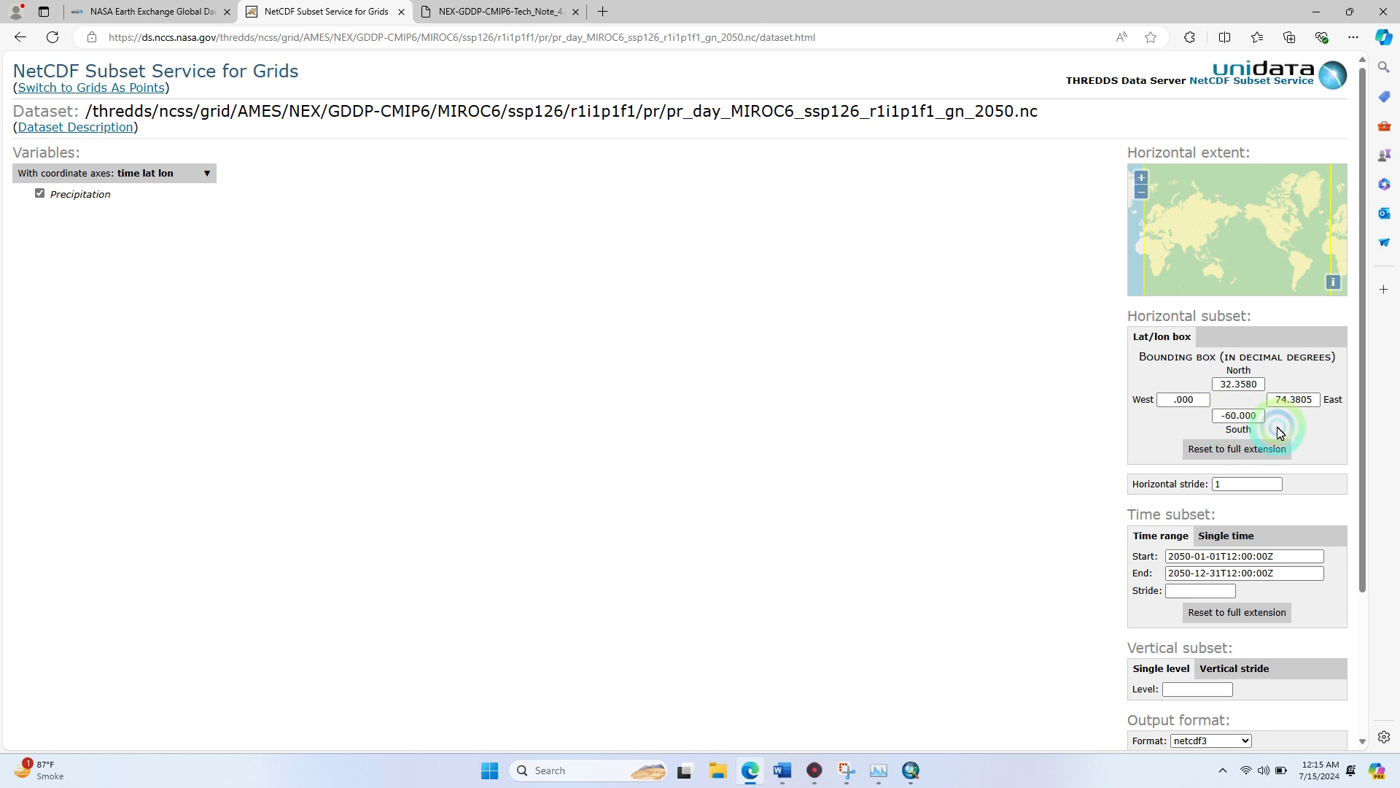
{"action": "left_click_drag", "start_coordinate": [1244, 416], "coordinate": [1144, 418]}
{"action": "type", "text": "32.2980"}
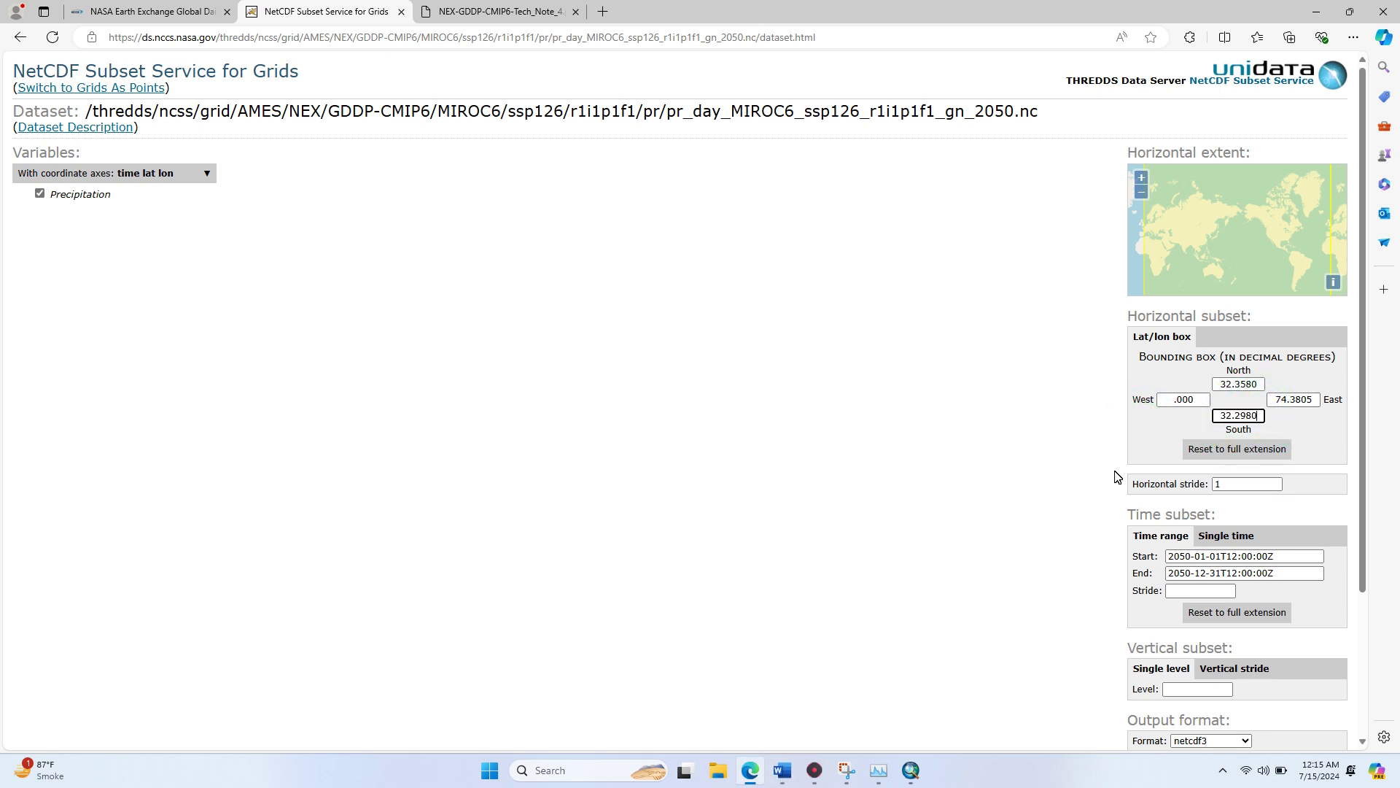
Copy the west longitude 74.2850 from Word and start editing the West bound.
{"action": "left_click", "coordinate": [784, 772]}
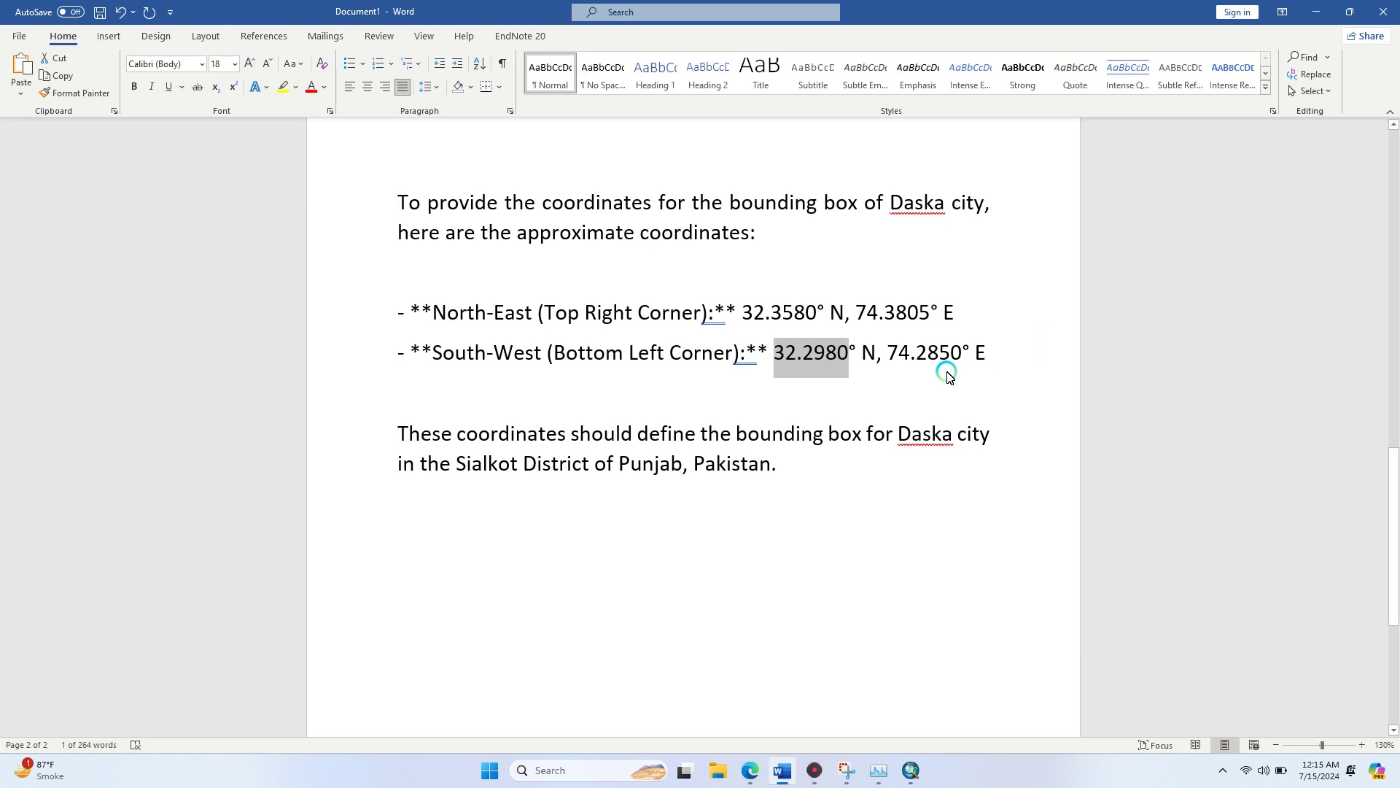
{"action": "left_click_drag", "start_coordinate": [960, 363], "coordinate": [876, 360]}
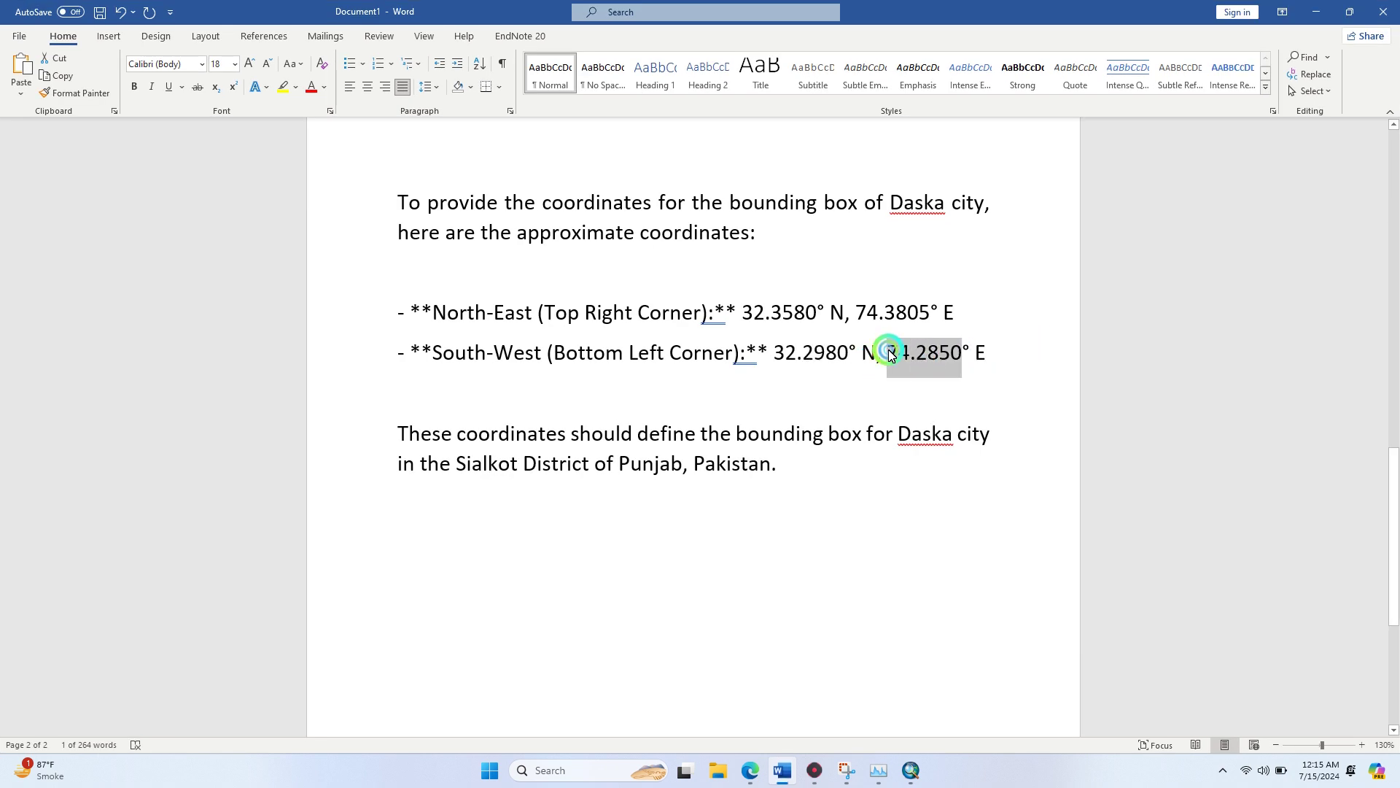
{"action": "left_click", "coordinate": [804, 765]}
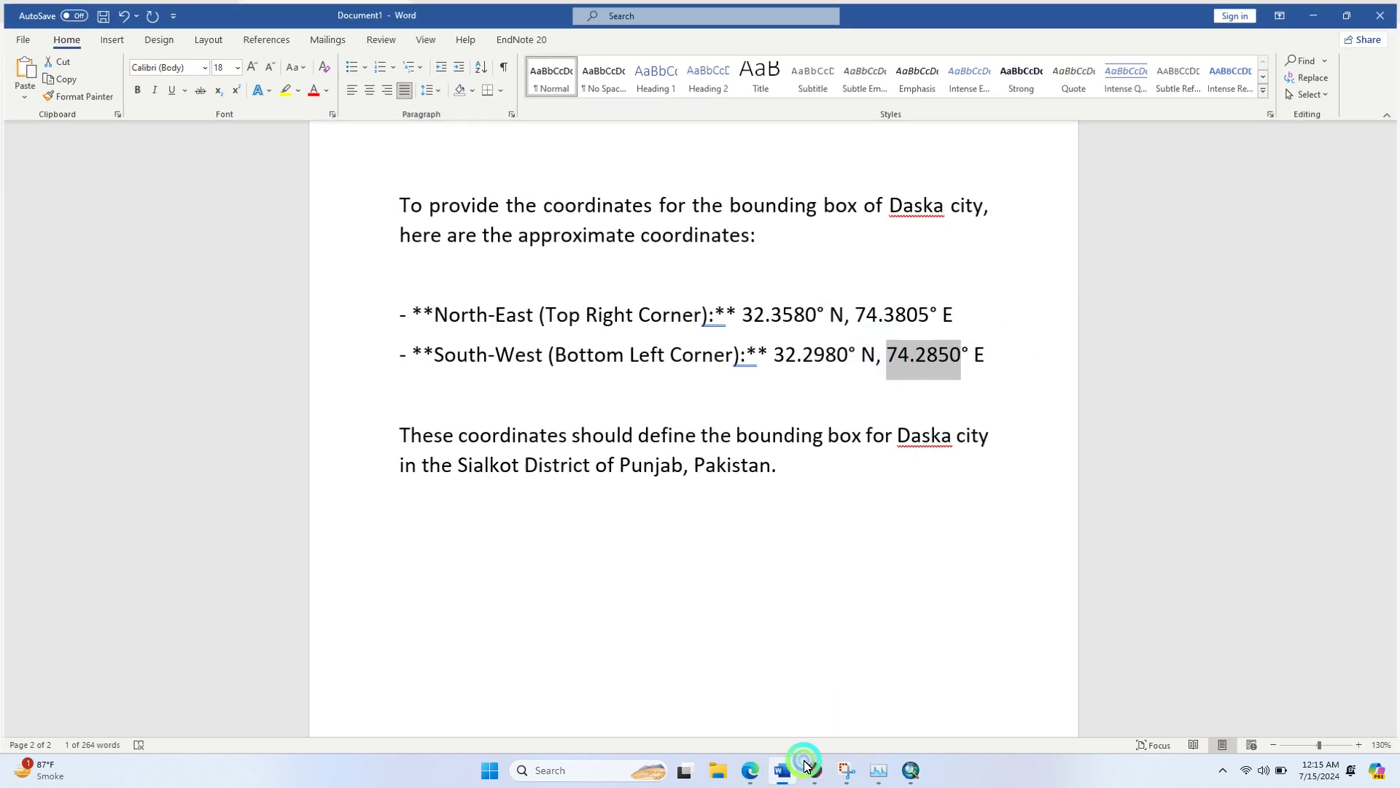
{"action": "left_click", "coordinate": [1191, 406]}
Let the pr_day_MIROC6 subset .nc file finish downloading, then close Edge's downloads popup.
{"action": "double_click", "coordinate": [1164, 402]}
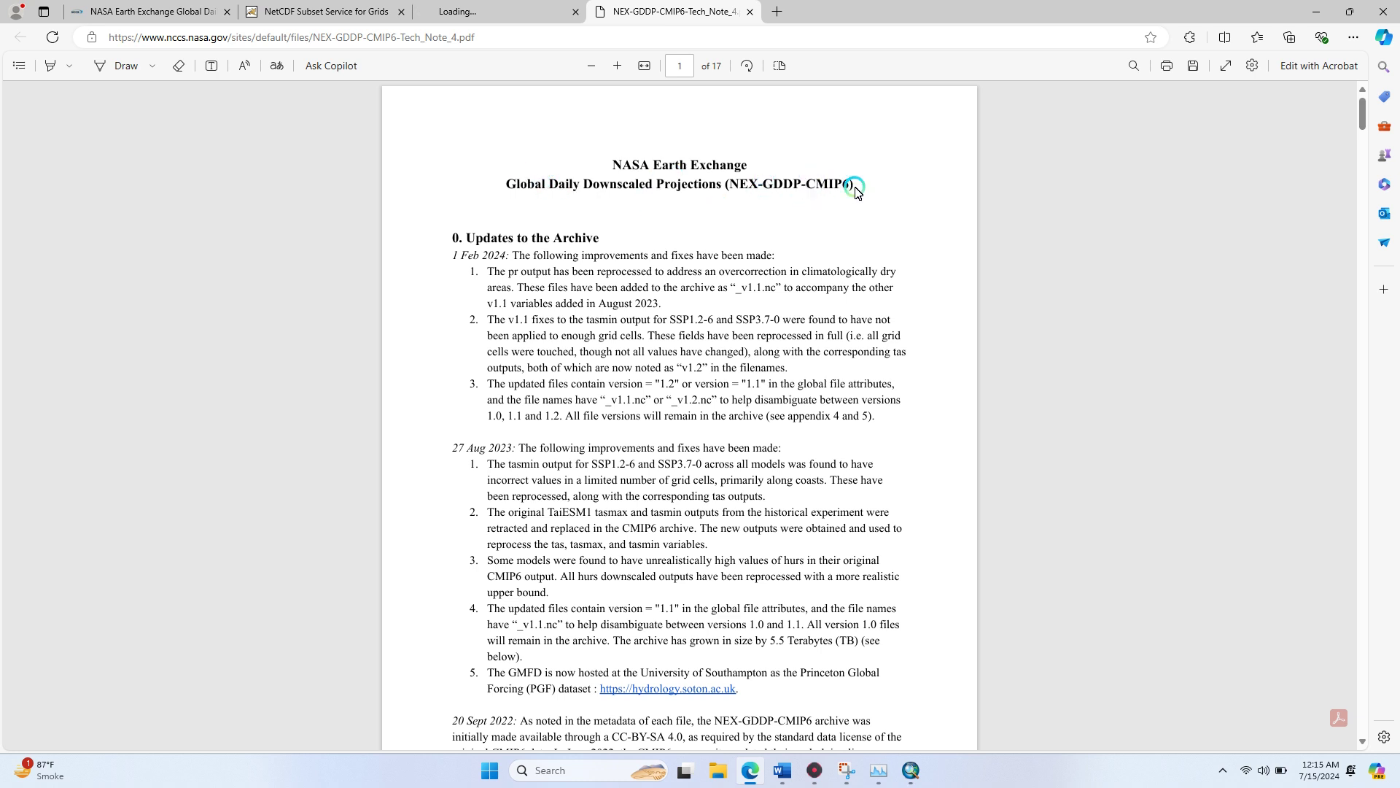
{"action": "left_click_drag", "start_coordinate": [854, 189], "coordinate": [502, 187]}
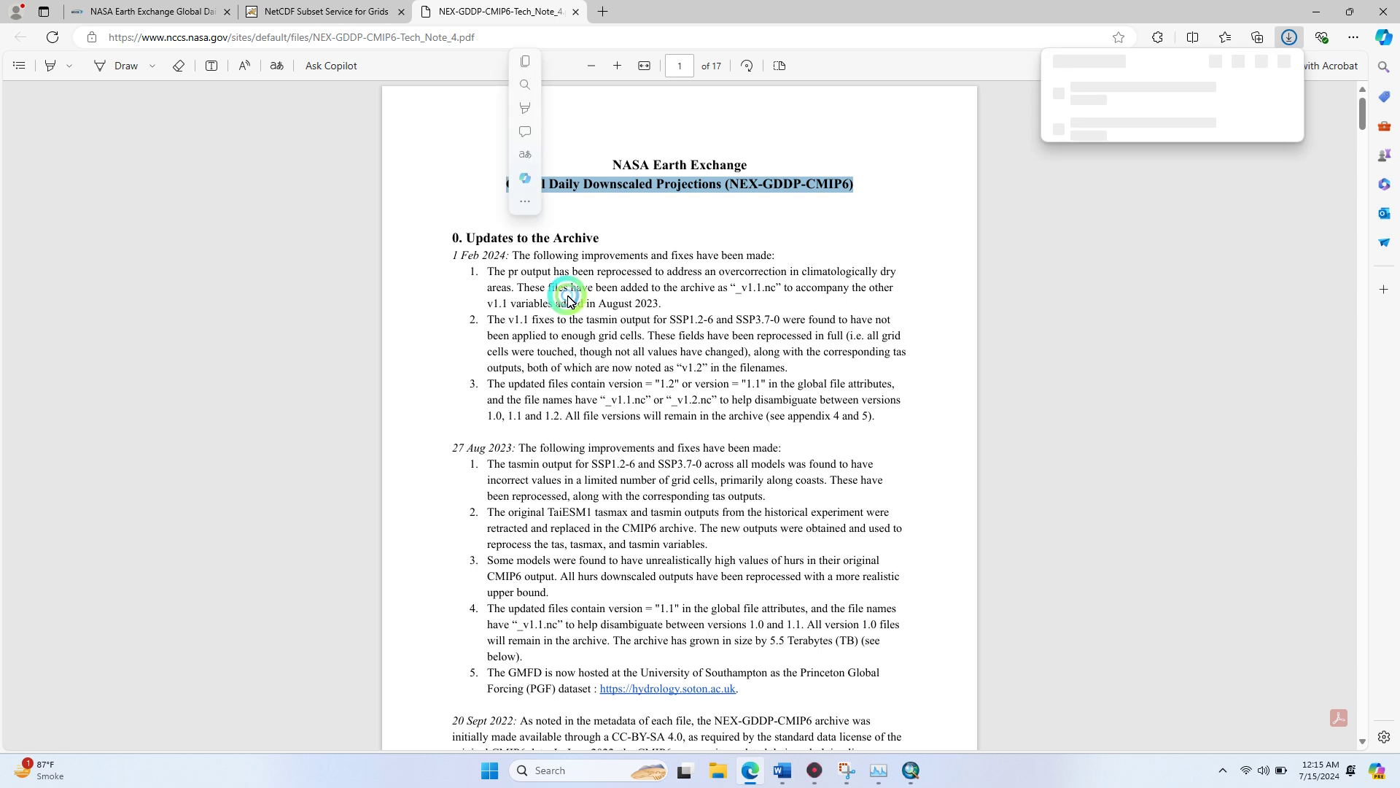
{"action": "left_click", "coordinate": [853, 290]}
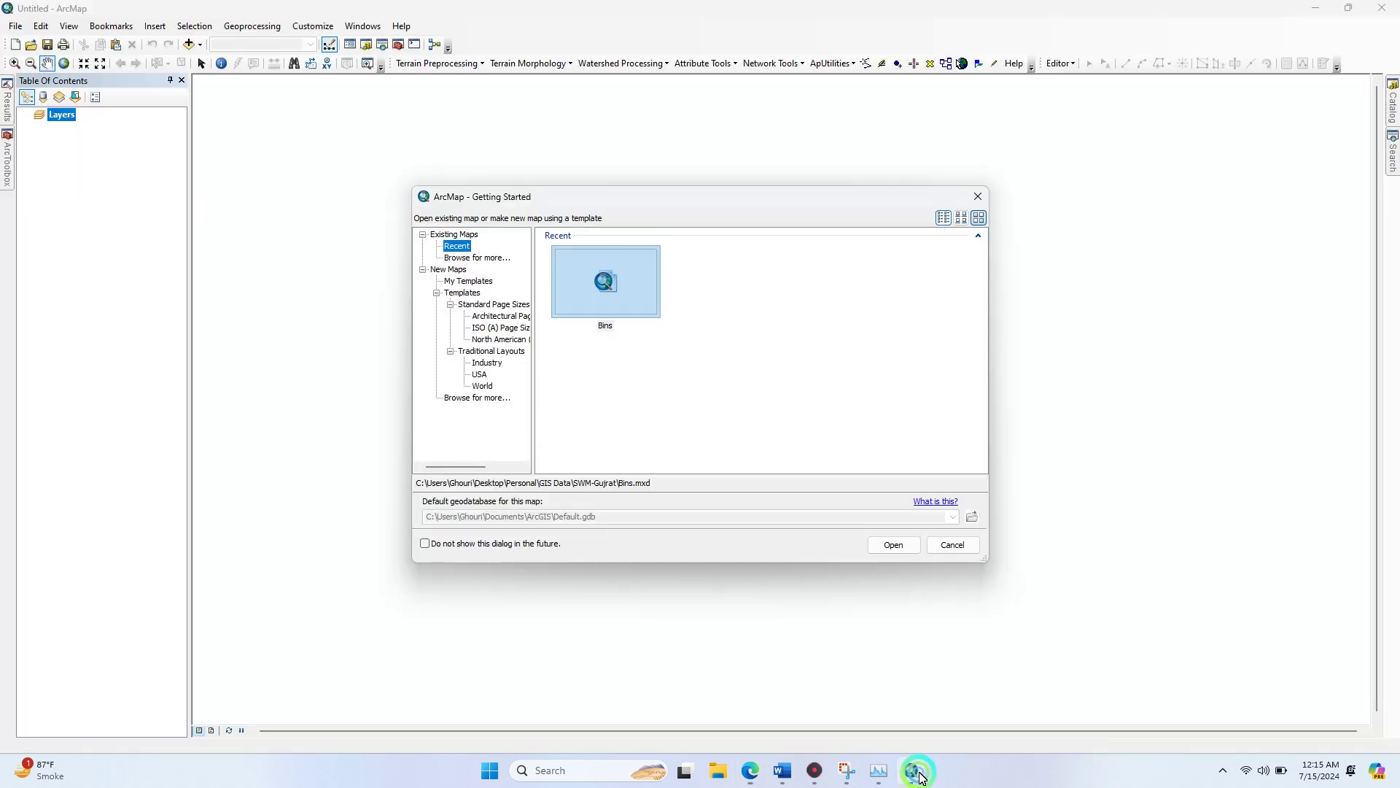
Cancel ArcMap's Getting Started screen for a blank map and arrange ArcMap and Edge side by side.
{"action": "left_click", "coordinate": [961, 545]}
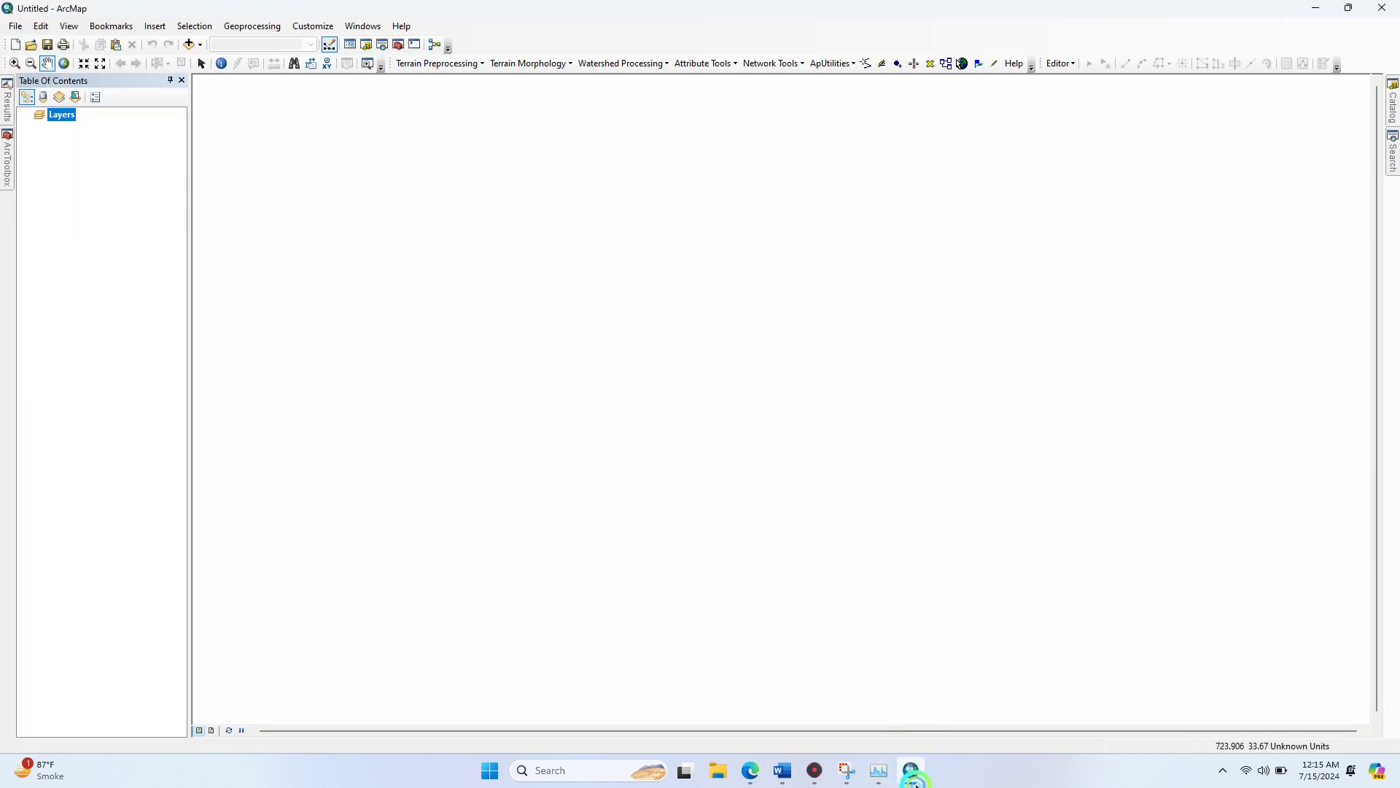
{"action": "left_click", "coordinate": [913, 773]}
{"action": "left_click", "coordinate": [913, 773]}
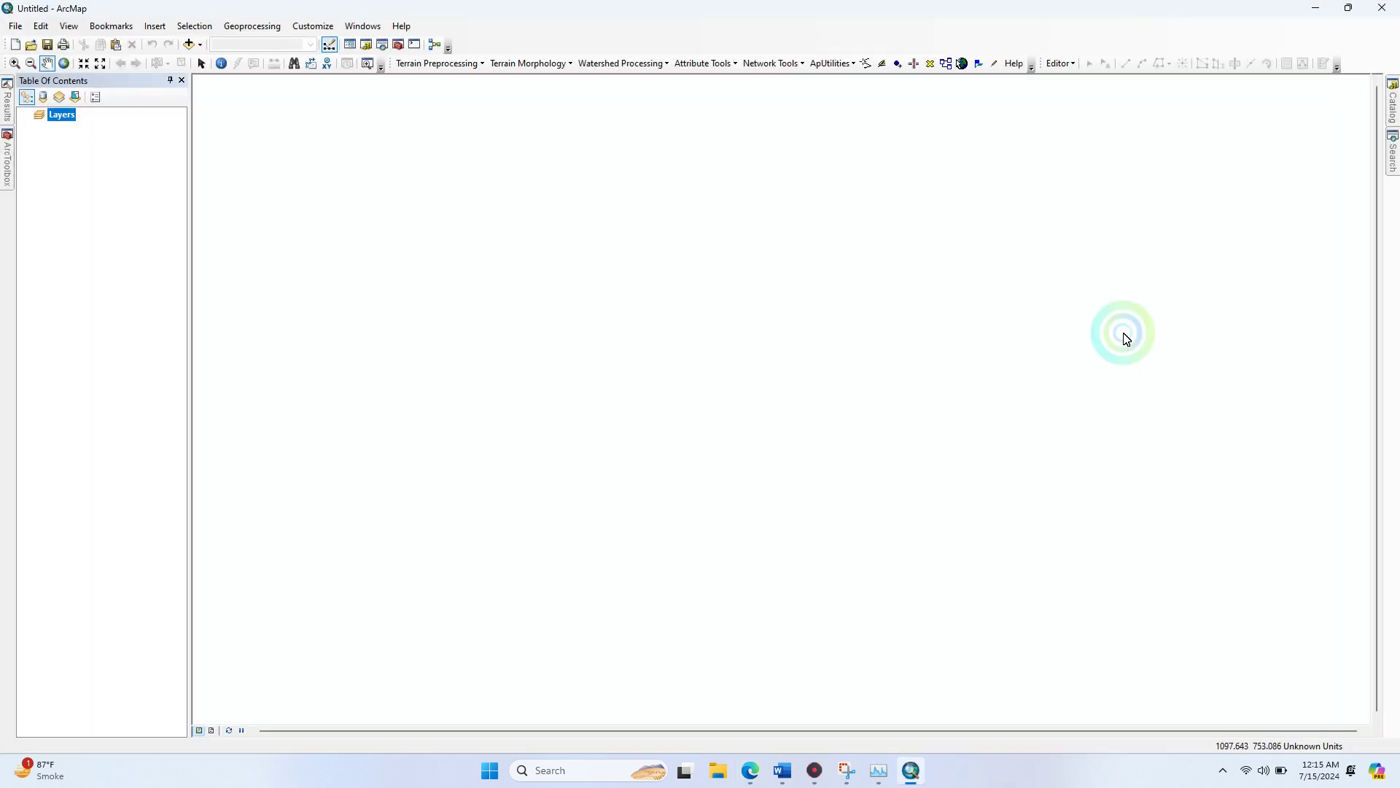
{"action": "left_click", "coordinate": [911, 771]}
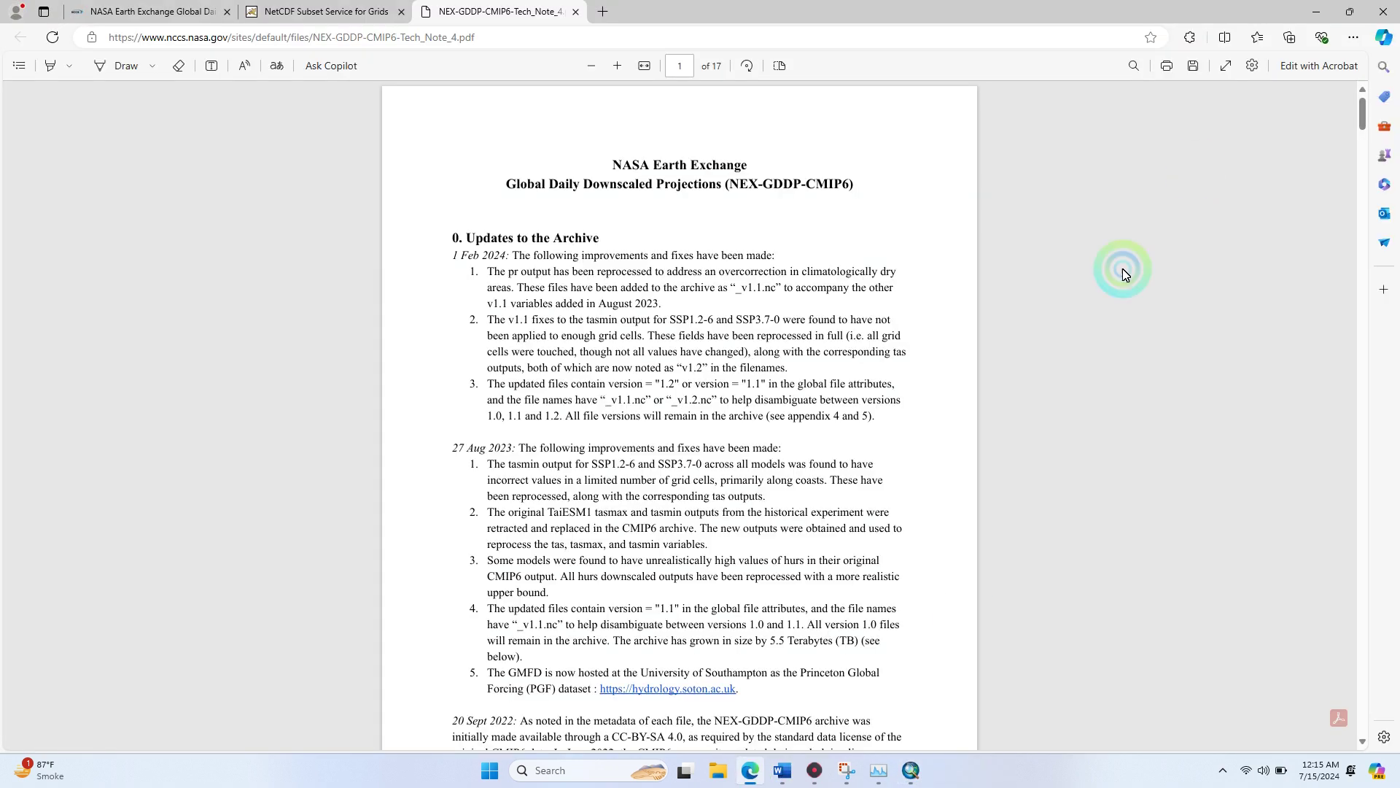
{"action": "left_click", "coordinate": [912, 771]}
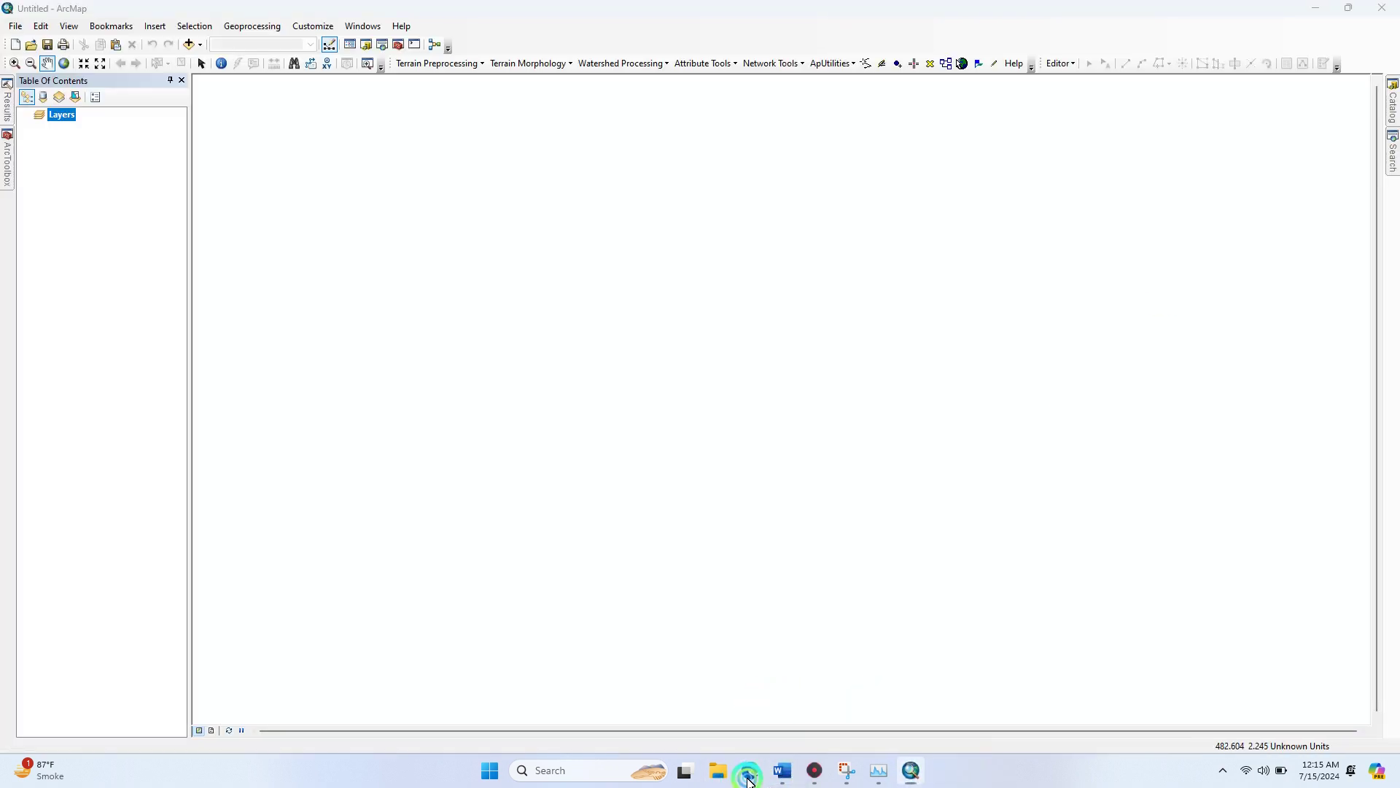
{"action": "left_click", "coordinate": [718, 770]}
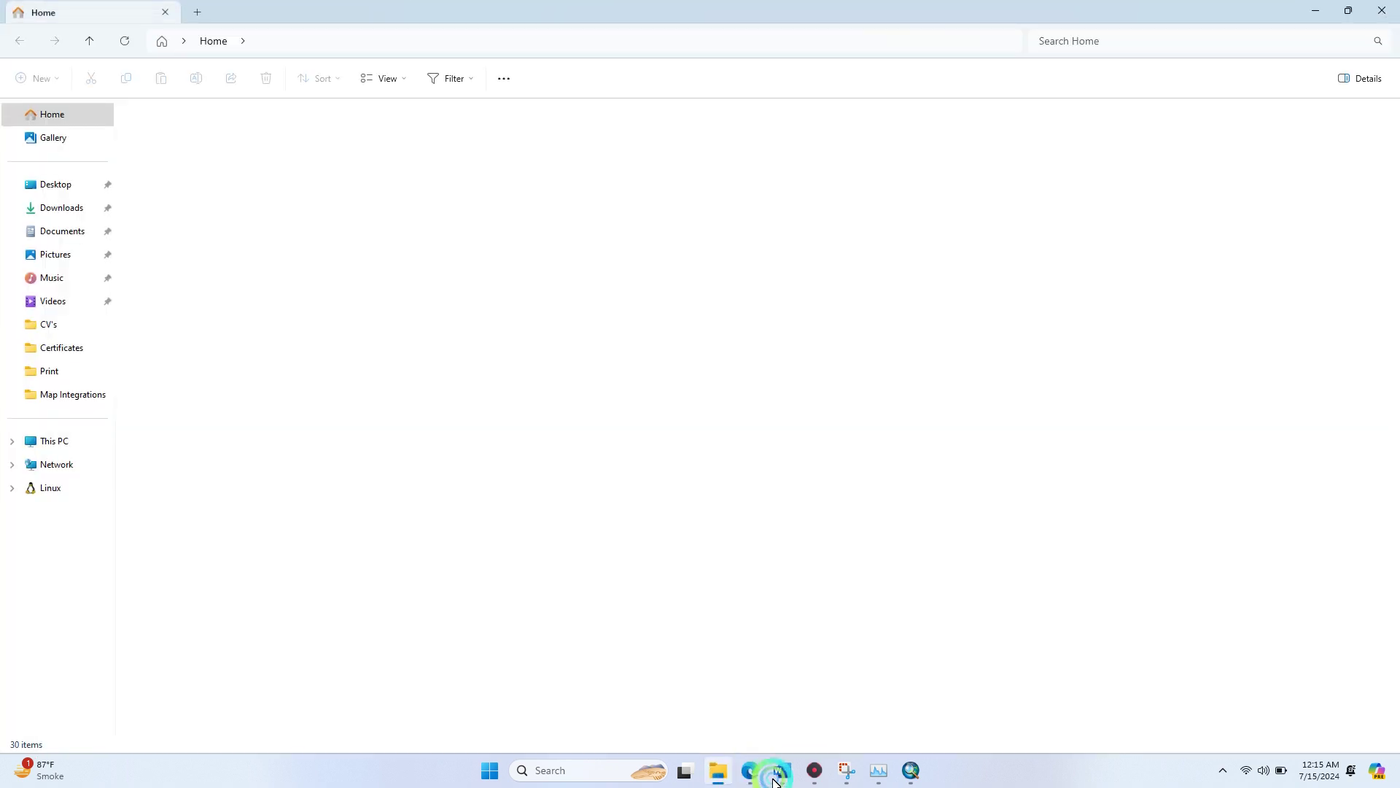
{"action": "left_click", "coordinate": [749, 771]}
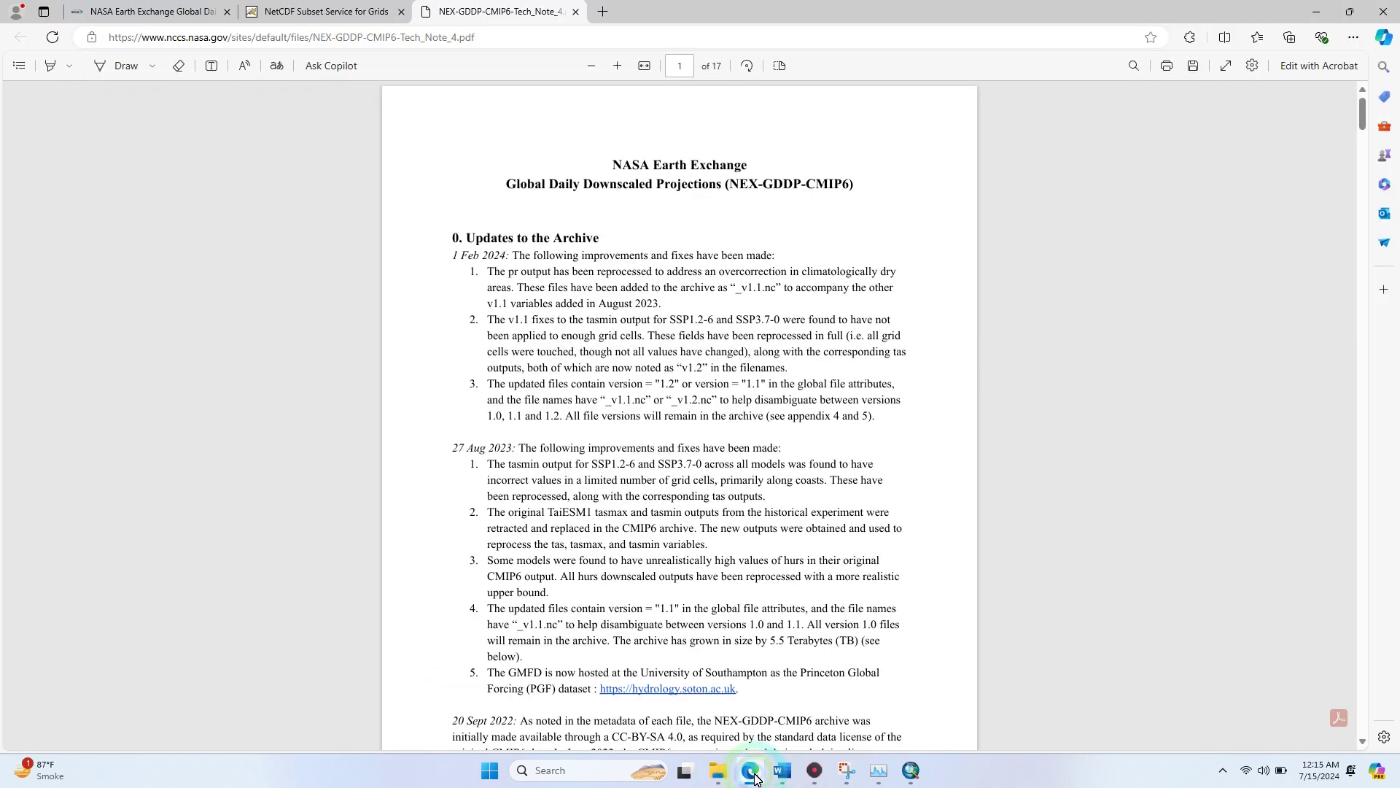
{"action": "left_click", "coordinate": [751, 771]}
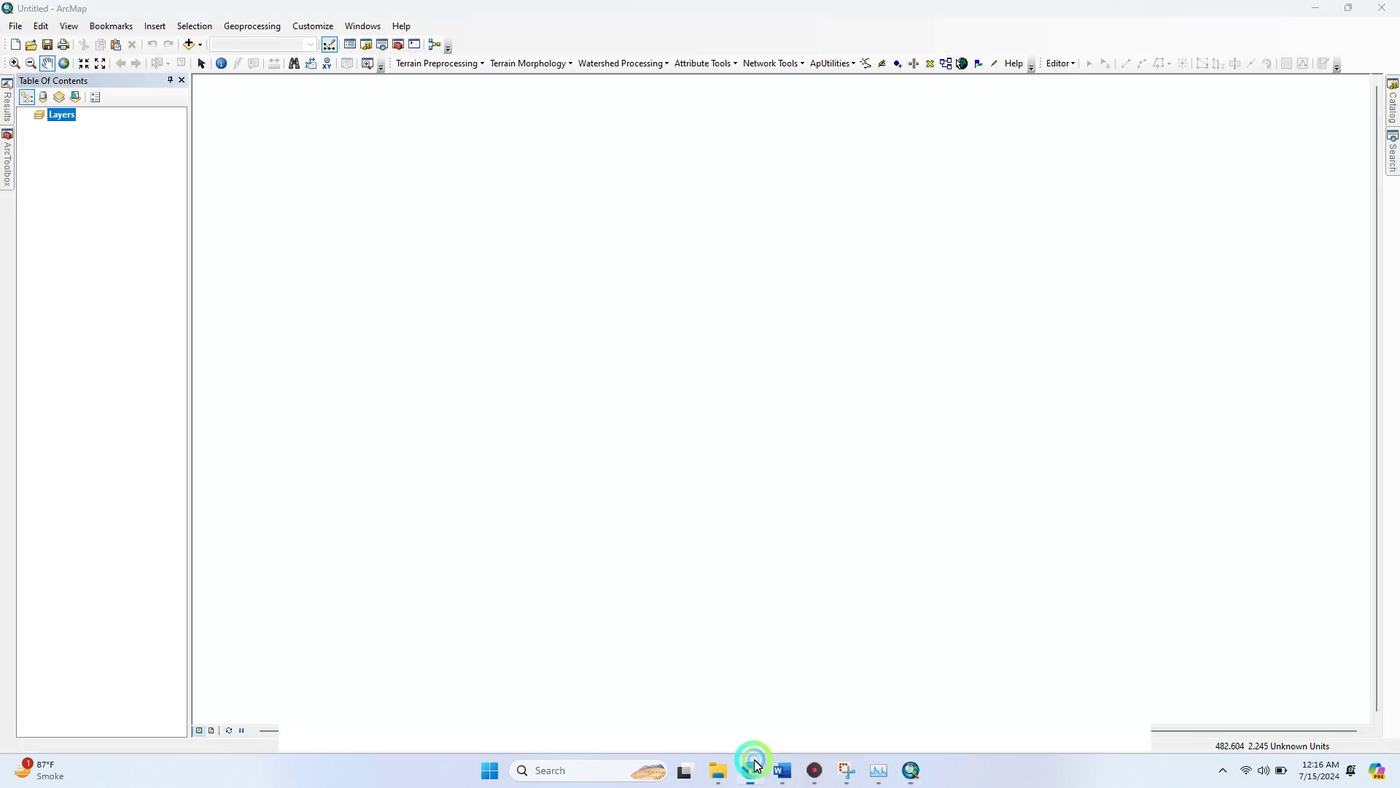
{"action": "left_click", "coordinate": [749, 771]}
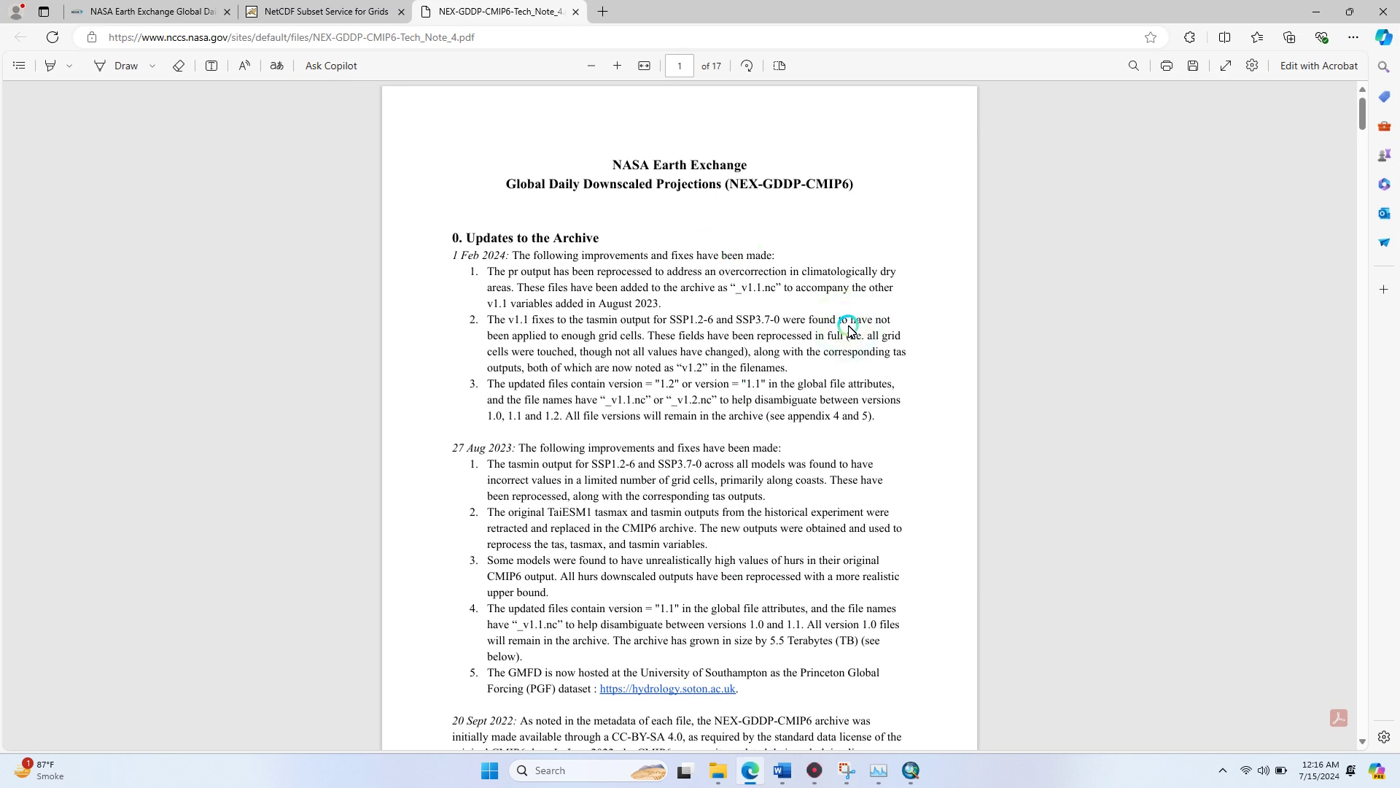
Add the downloaded .nc file as layer pr, zoom to it, then remove the all-zero pr layer.
{"action": "left_click_drag", "start_coordinate": [1103, 120], "coordinate": [105, 168]}
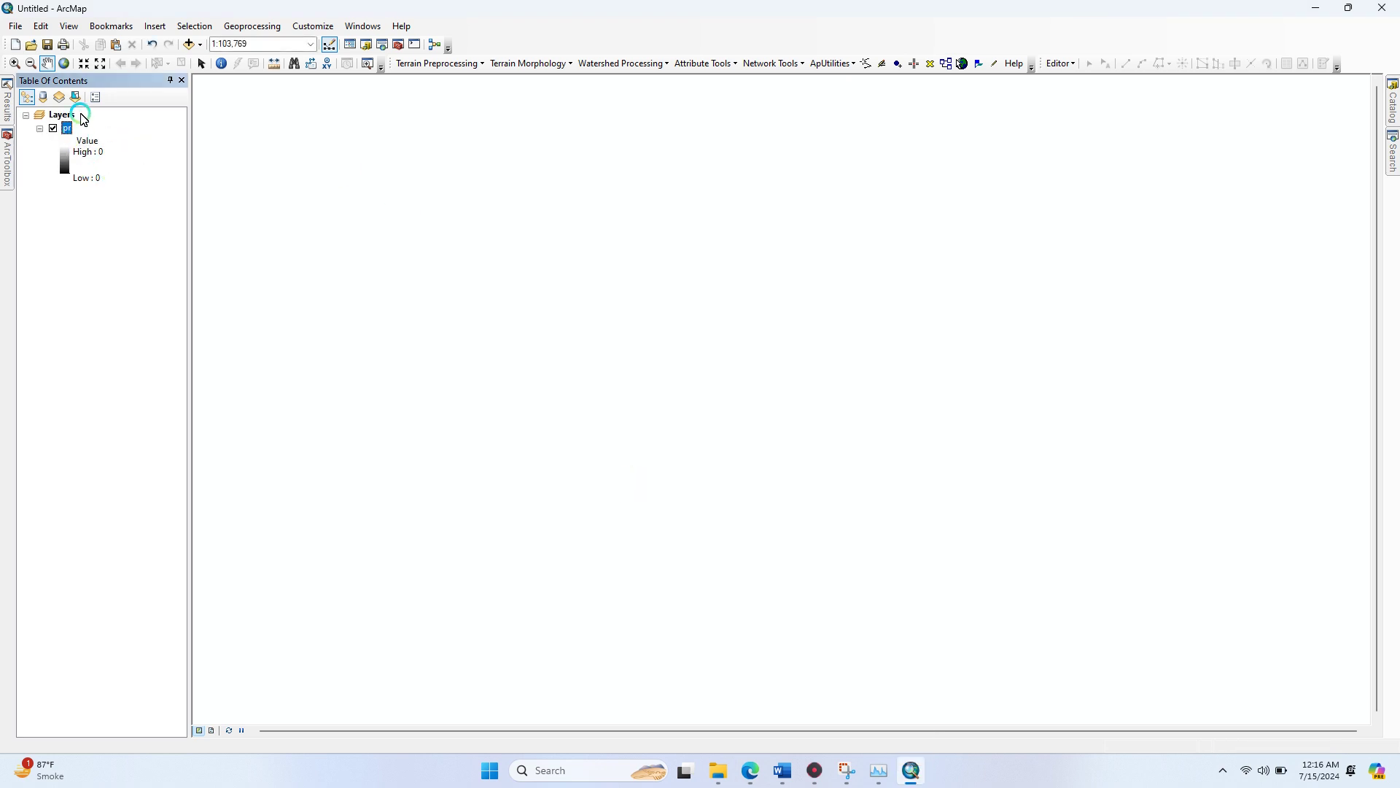
{"action": "right_click", "coordinate": [65, 132]}
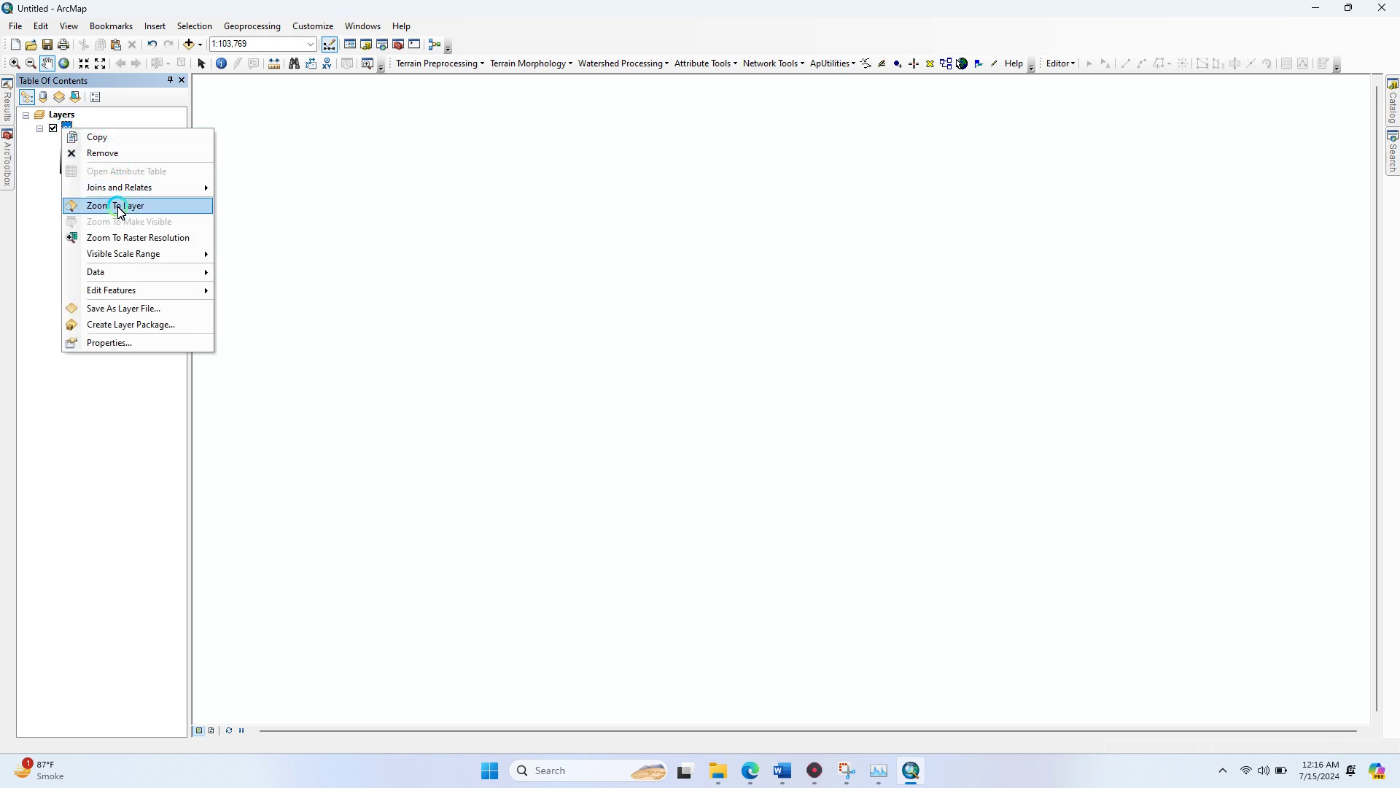
{"action": "left_click", "coordinate": [118, 210]}
{"action": "right_click", "coordinate": [65, 130]}
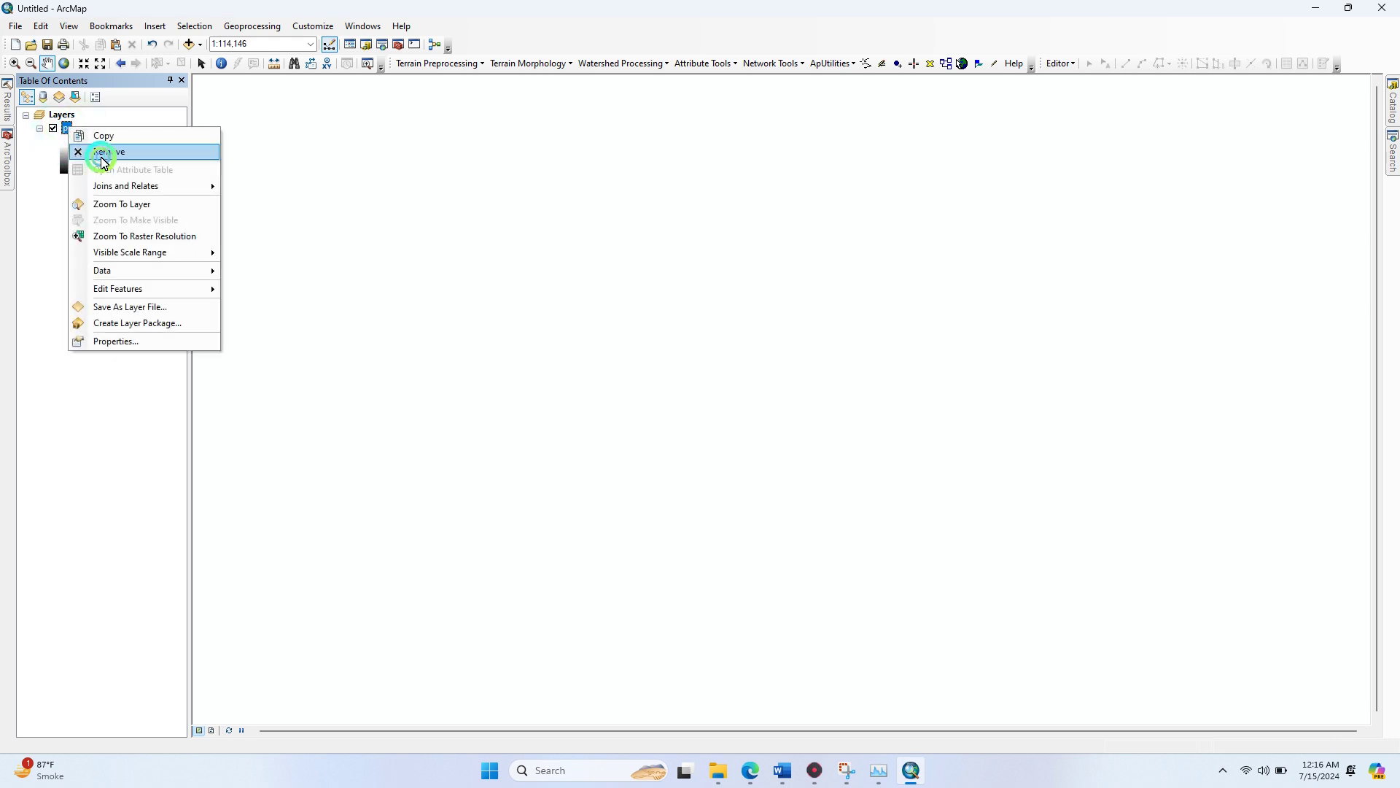
{"action": "left_click", "coordinate": [102, 150]}
Minimize ArcMap and show Edge's recent downloads list with the pr_day_MIROC6_ssp126 files.
{"action": "mouse_move", "coordinate": [904, 782]}
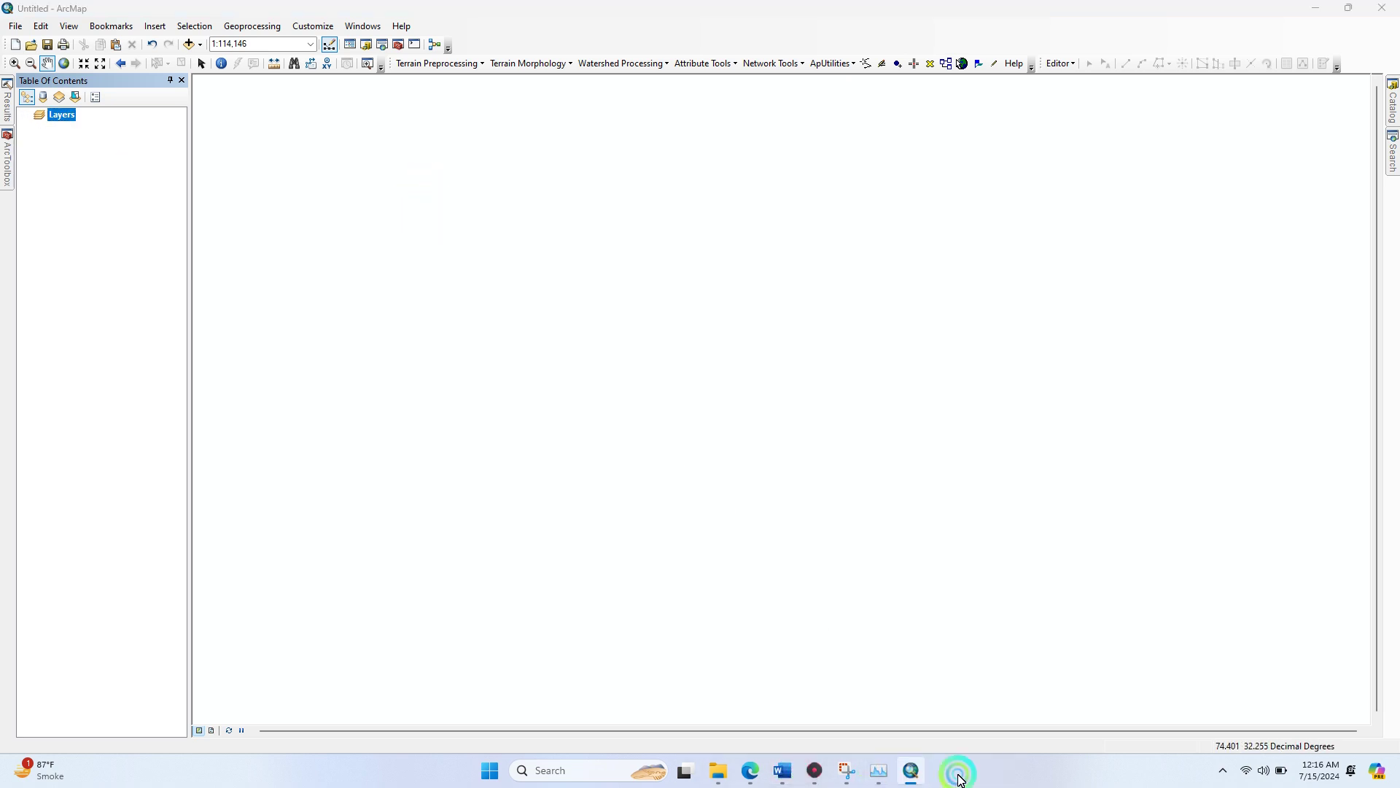
{"action": "left_click", "coordinate": [913, 772]}
{"action": "left_click", "coordinate": [1050, 207]}
{"action": "left_click", "coordinate": [1234, 74]}
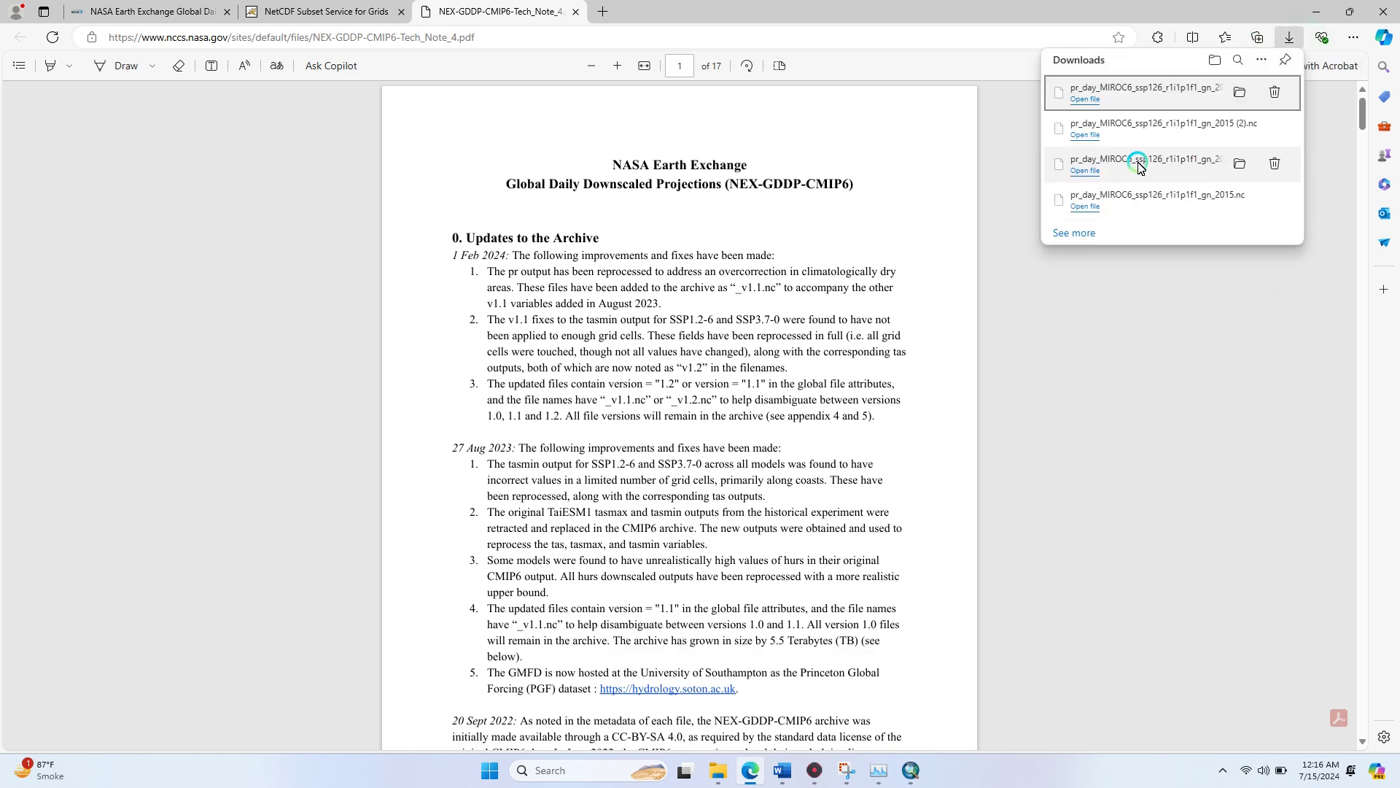
Drag the third downloaded pr_day_MIROC6 file into ArcMap as layer pr and zoom out.
{"action": "left_click_drag", "start_coordinate": [1162, 165], "coordinate": [135, 248]}
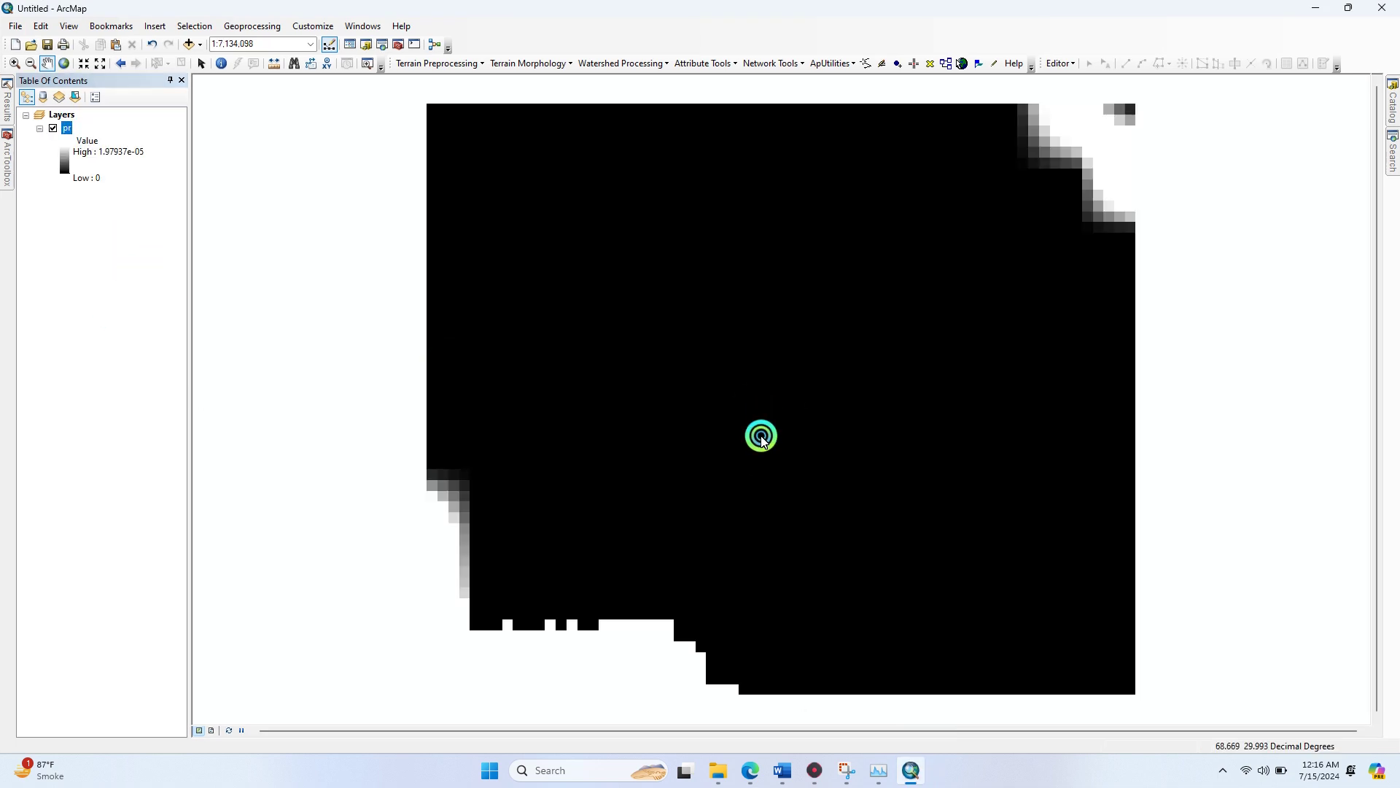
{"action": "left_click_drag", "start_coordinate": [761, 435], "coordinate": [757, 446]}
{"action": "scroll", "coordinate": [757, 446], "scroll_direction": "down", "scroll_amount": 3}
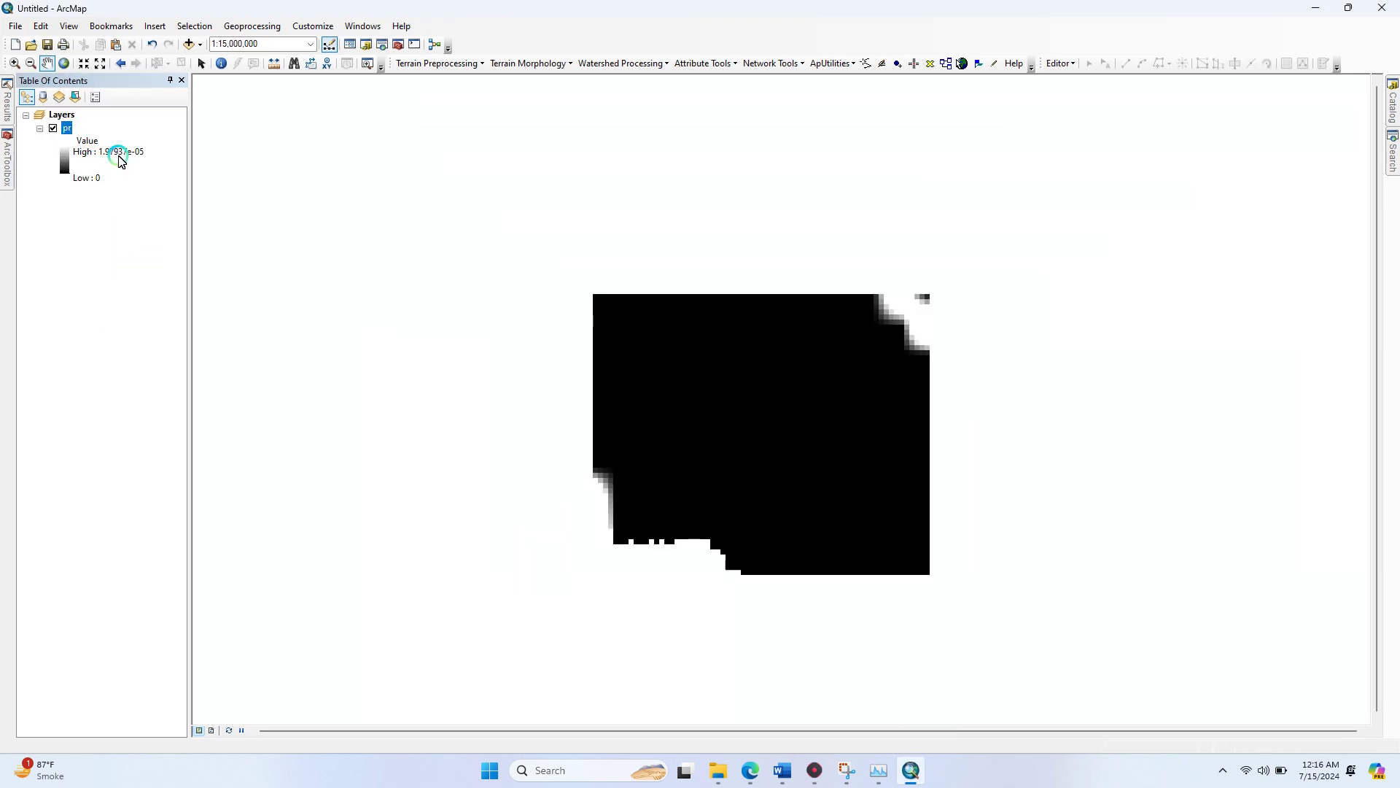
Recolour the pr raster (0 to 1.97937e-05) with a light multicolour ramp.
{"action": "left_click", "coordinate": [64, 162]}
{"action": "left_click", "coordinate": [196, 216]}
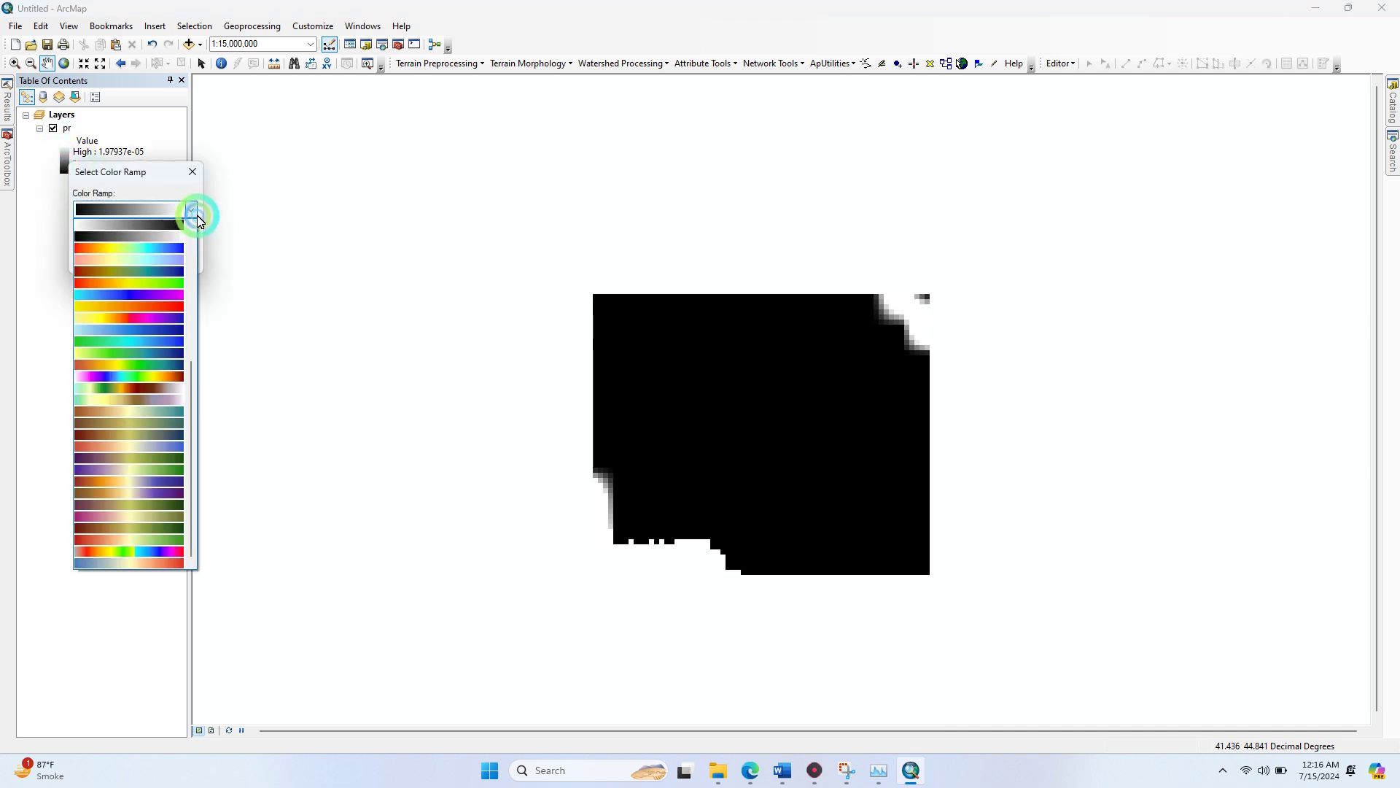
{"action": "left_click", "coordinate": [154, 406]}
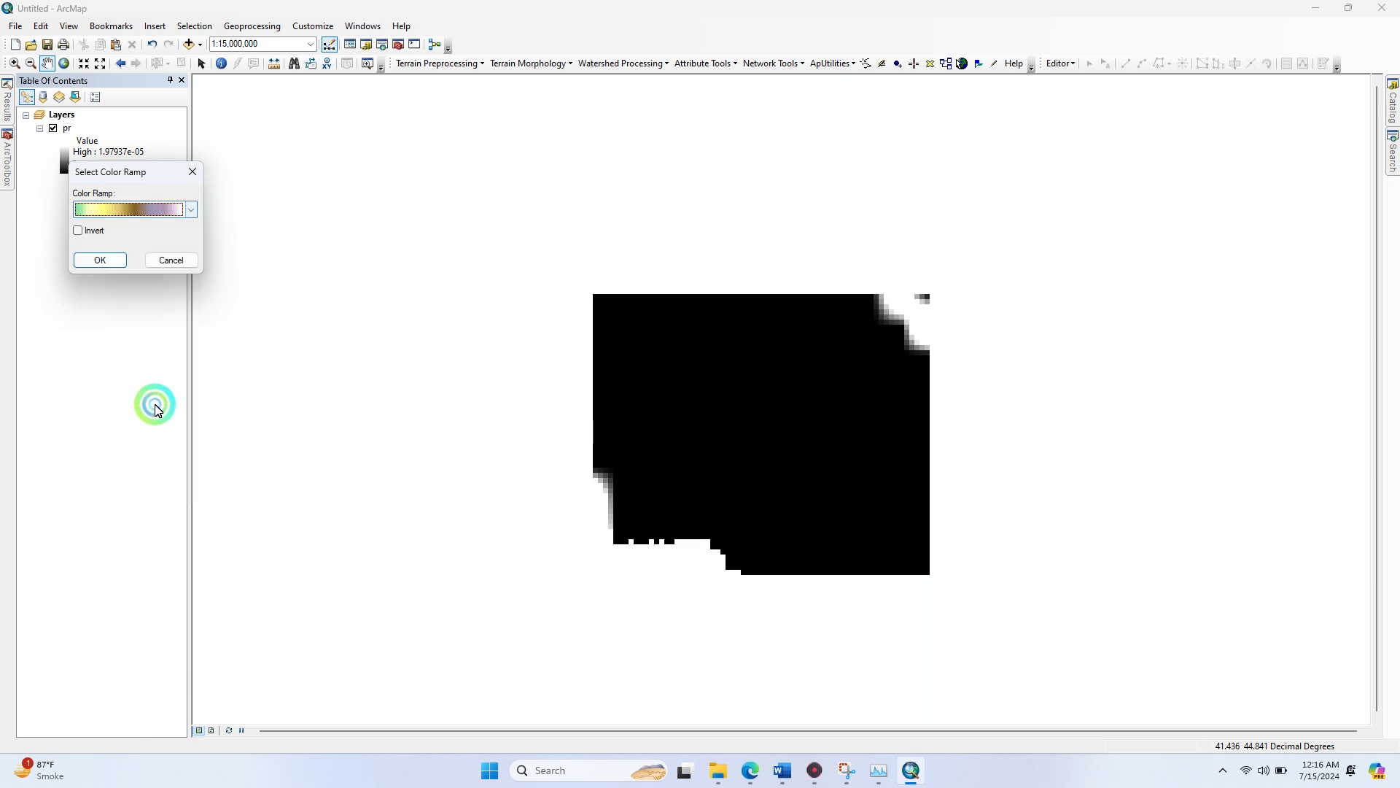
{"action": "left_click", "coordinate": [97, 258]}
{"action": "left_click", "coordinate": [190, 158]}
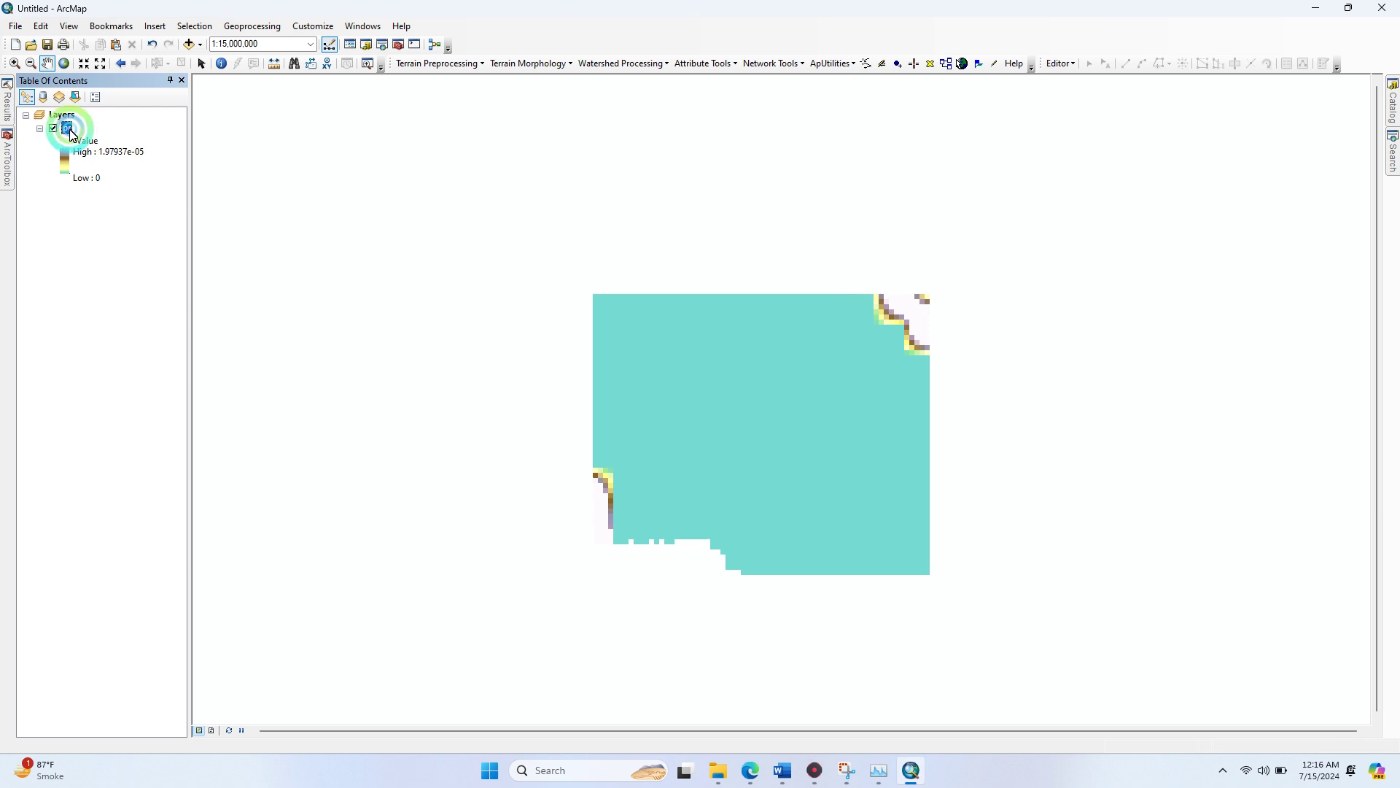
{"action": "left_click", "coordinate": [472, 276]}
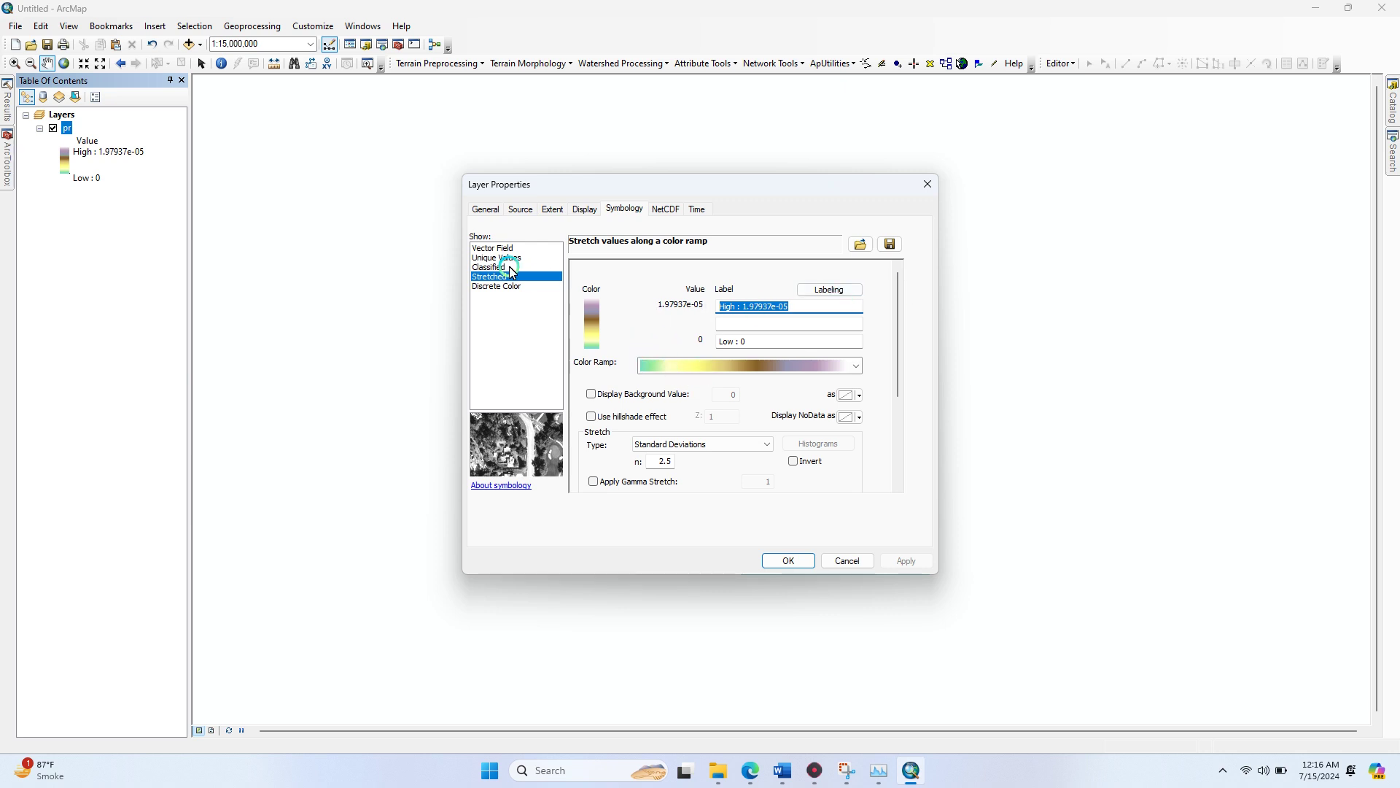
Switch the pr symbology to Classified with 7 classes, dismissing the warnings, and apply it.
{"action": "left_click", "coordinate": [510, 268]}
{"action": "left_click", "coordinate": [756, 434]}
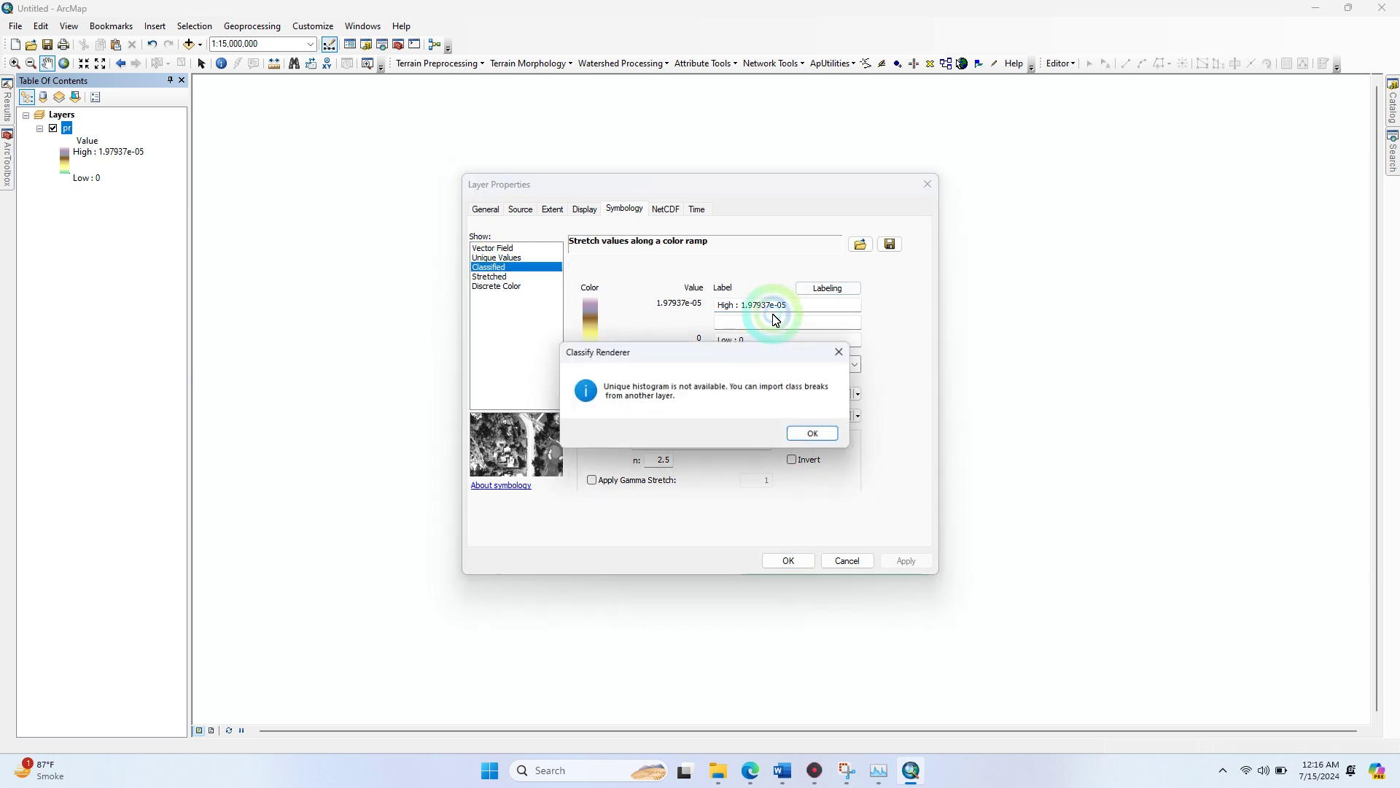
{"action": "left_click", "coordinate": [810, 433]}
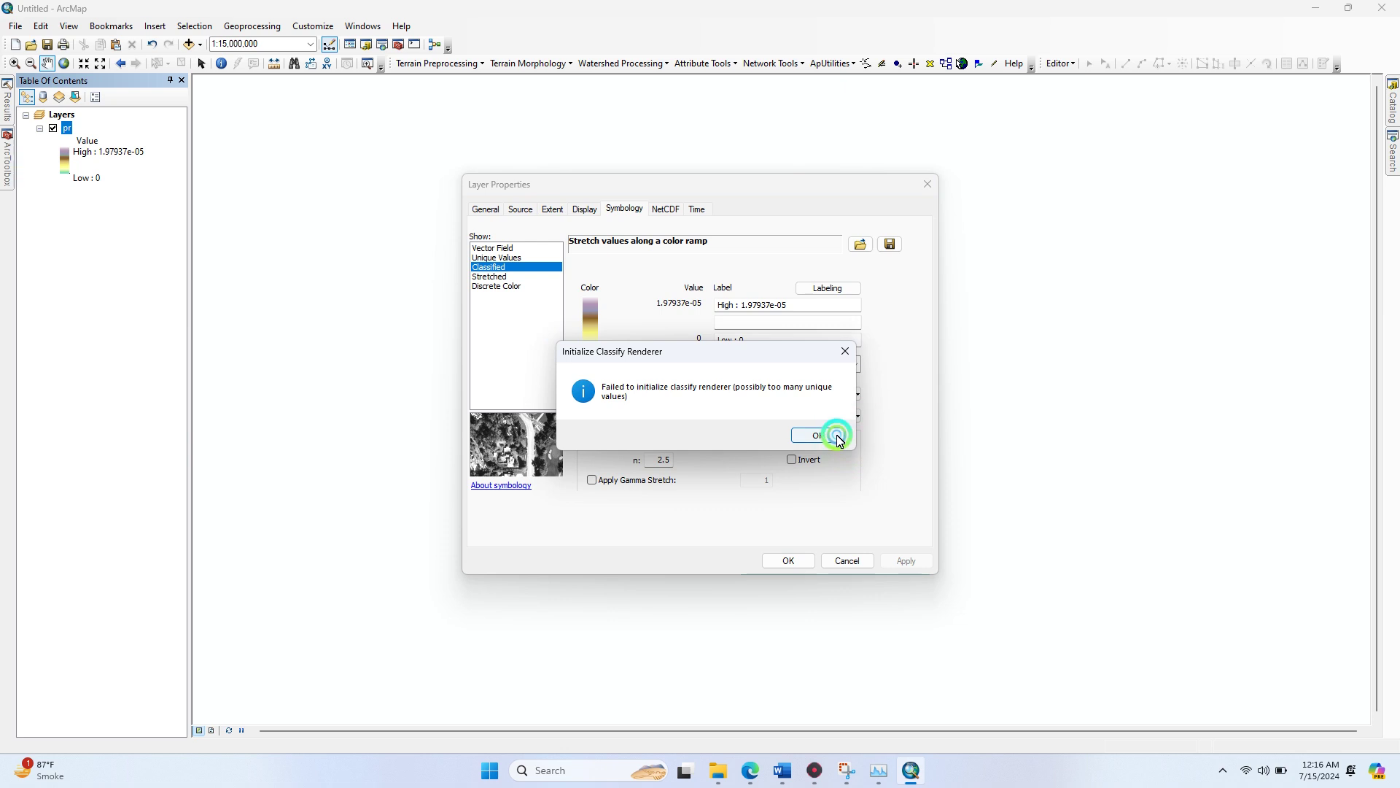
{"action": "left_click", "coordinate": [837, 435]}
{"action": "left_click", "coordinate": [795, 313]}
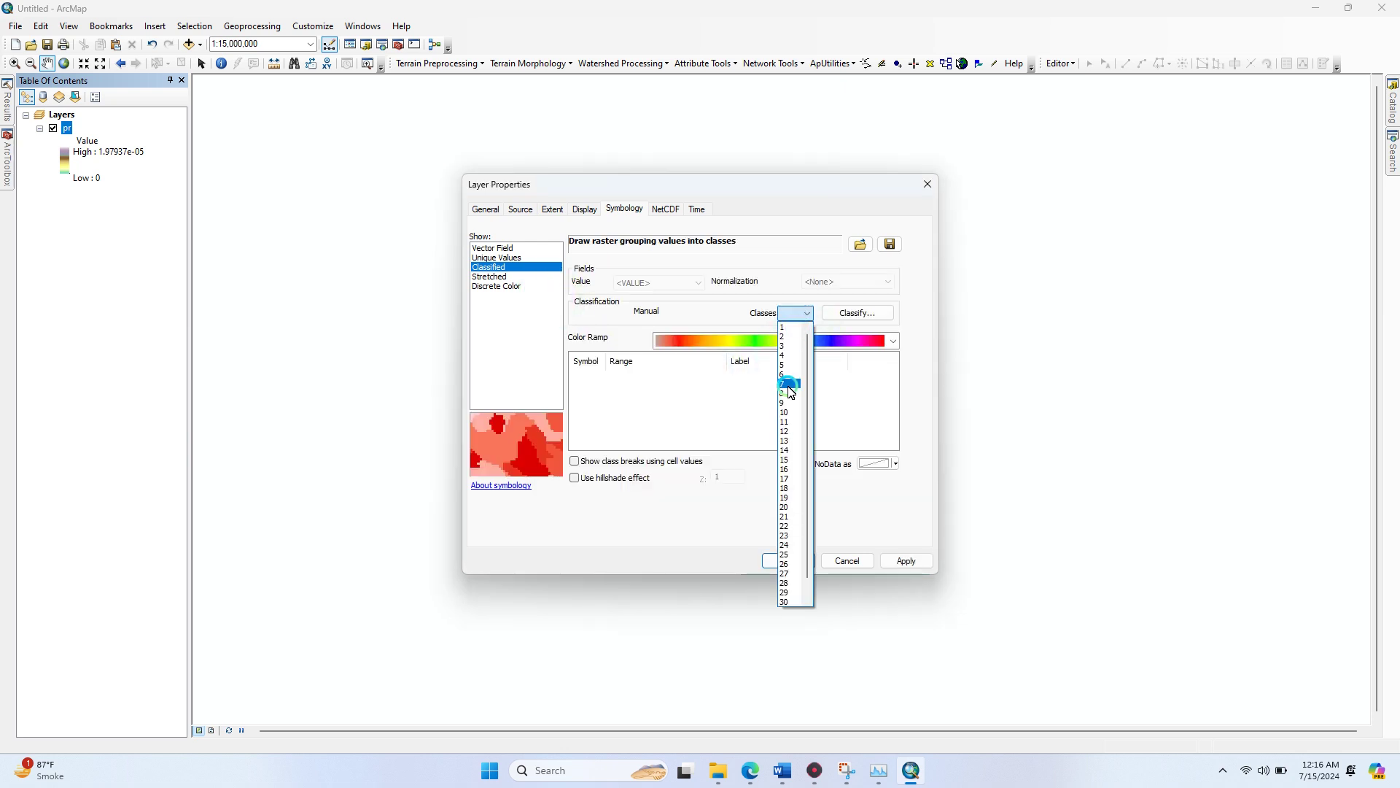
{"action": "left_click", "coordinate": [789, 384]}
{"action": "left_click", "coordinate": [907, 561]}
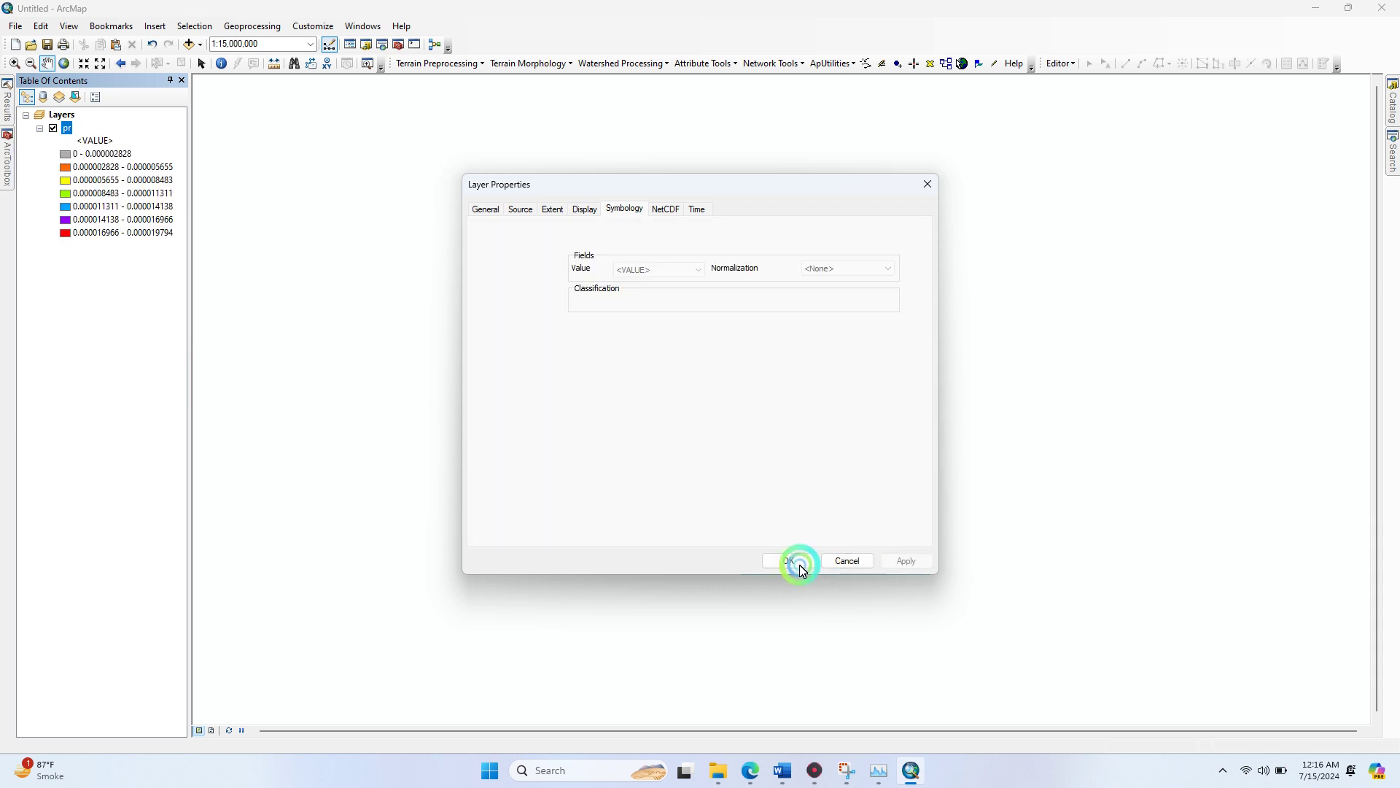
{"action": "left_click", "coordinate": [797, 561]}
Pan and zoom the map onto the raster's coloured edge cells.
{"action": "left_click_drag", "start_coordinate": [929, 330], "coordinate": [851, 353]}
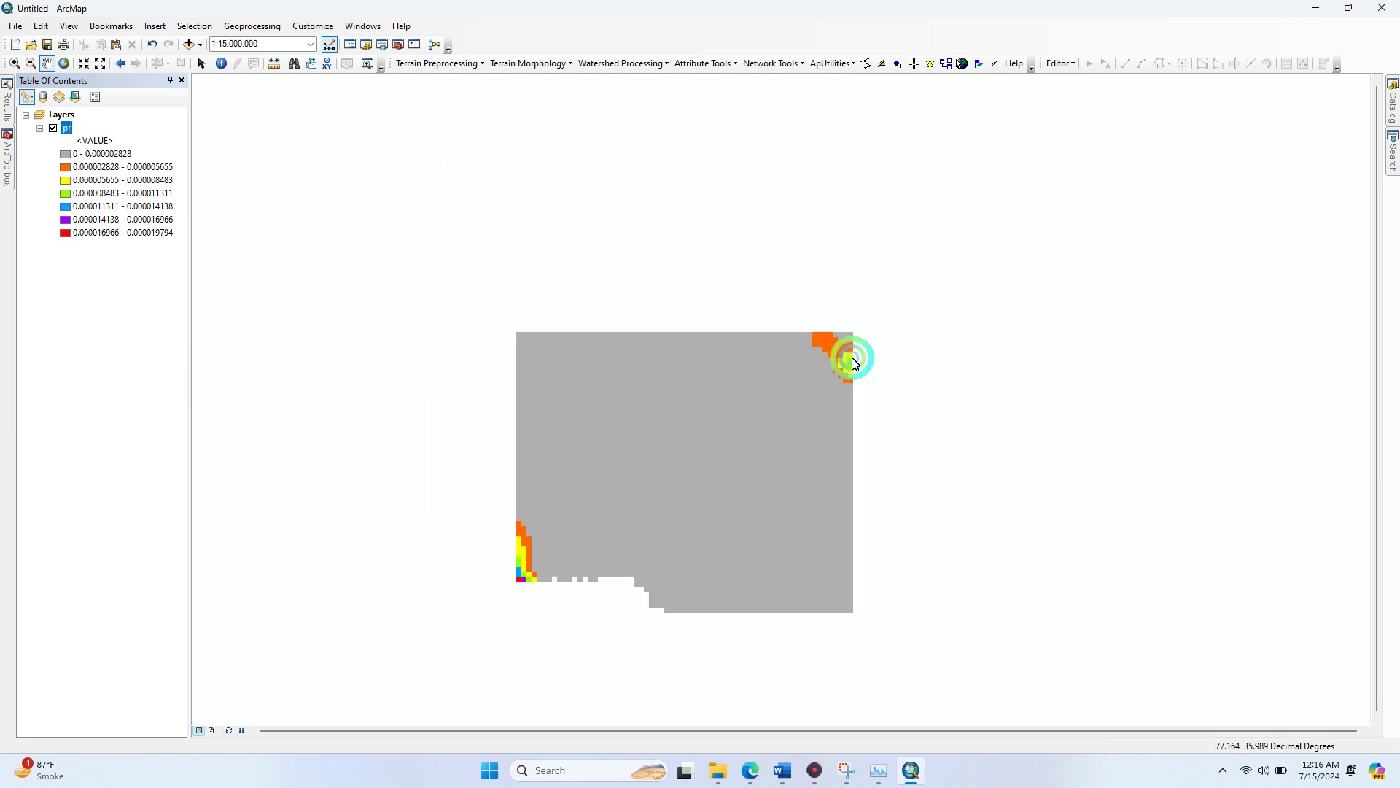
{"action": "scroll", "coordinate": [850, 353], "scroll_direction": "down", "scroll_amount": 3}
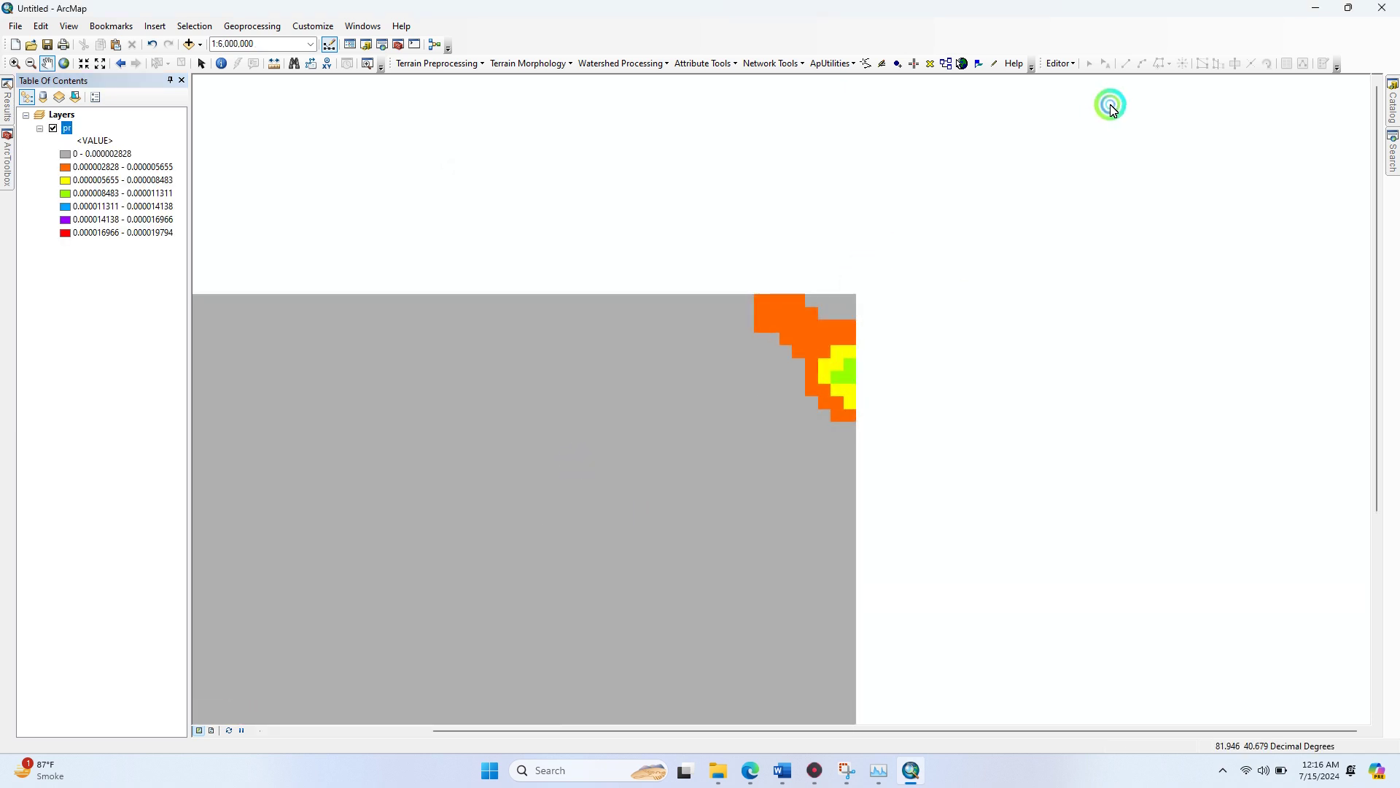
{"action": "scroll", "coordinate": [562, 430], "scroll_direction": "down", "scroll_amount": 2}
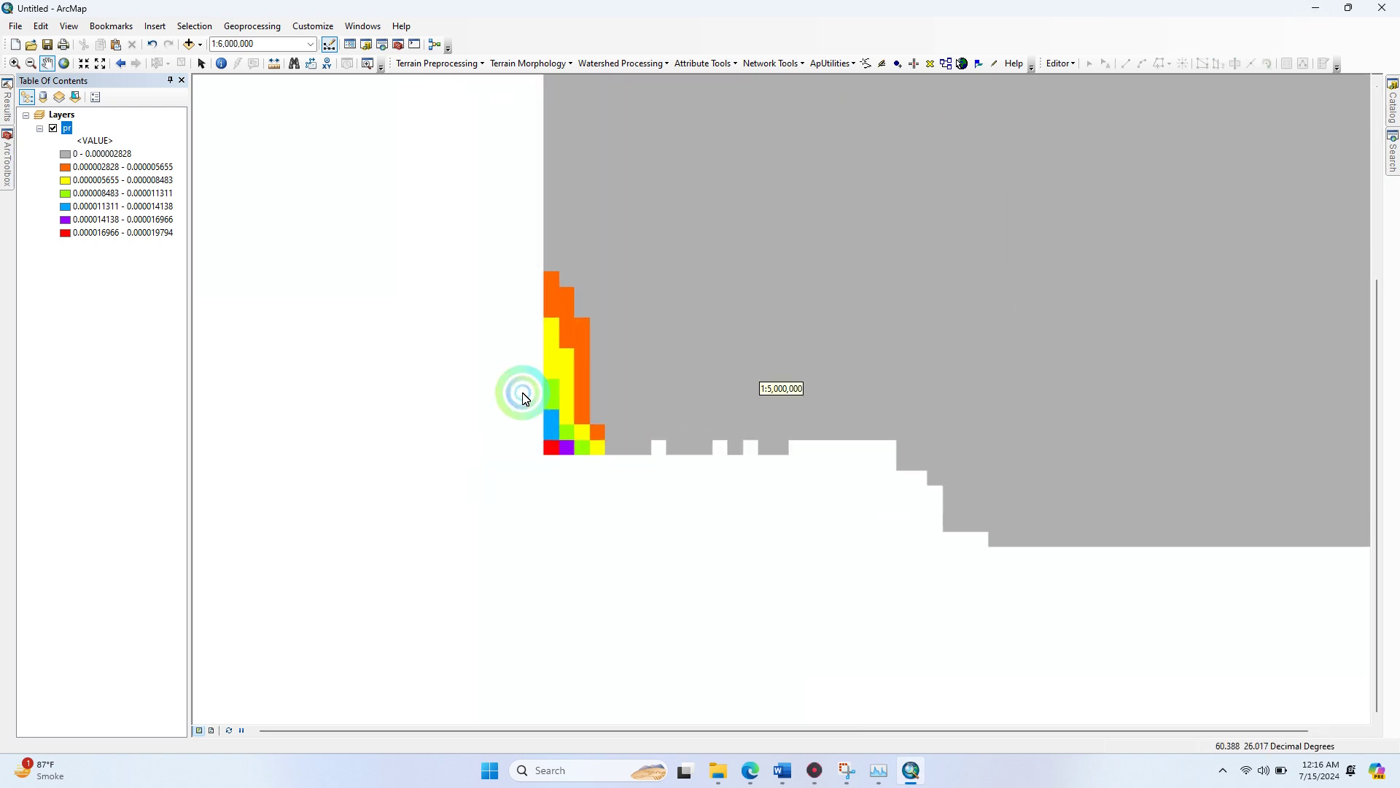